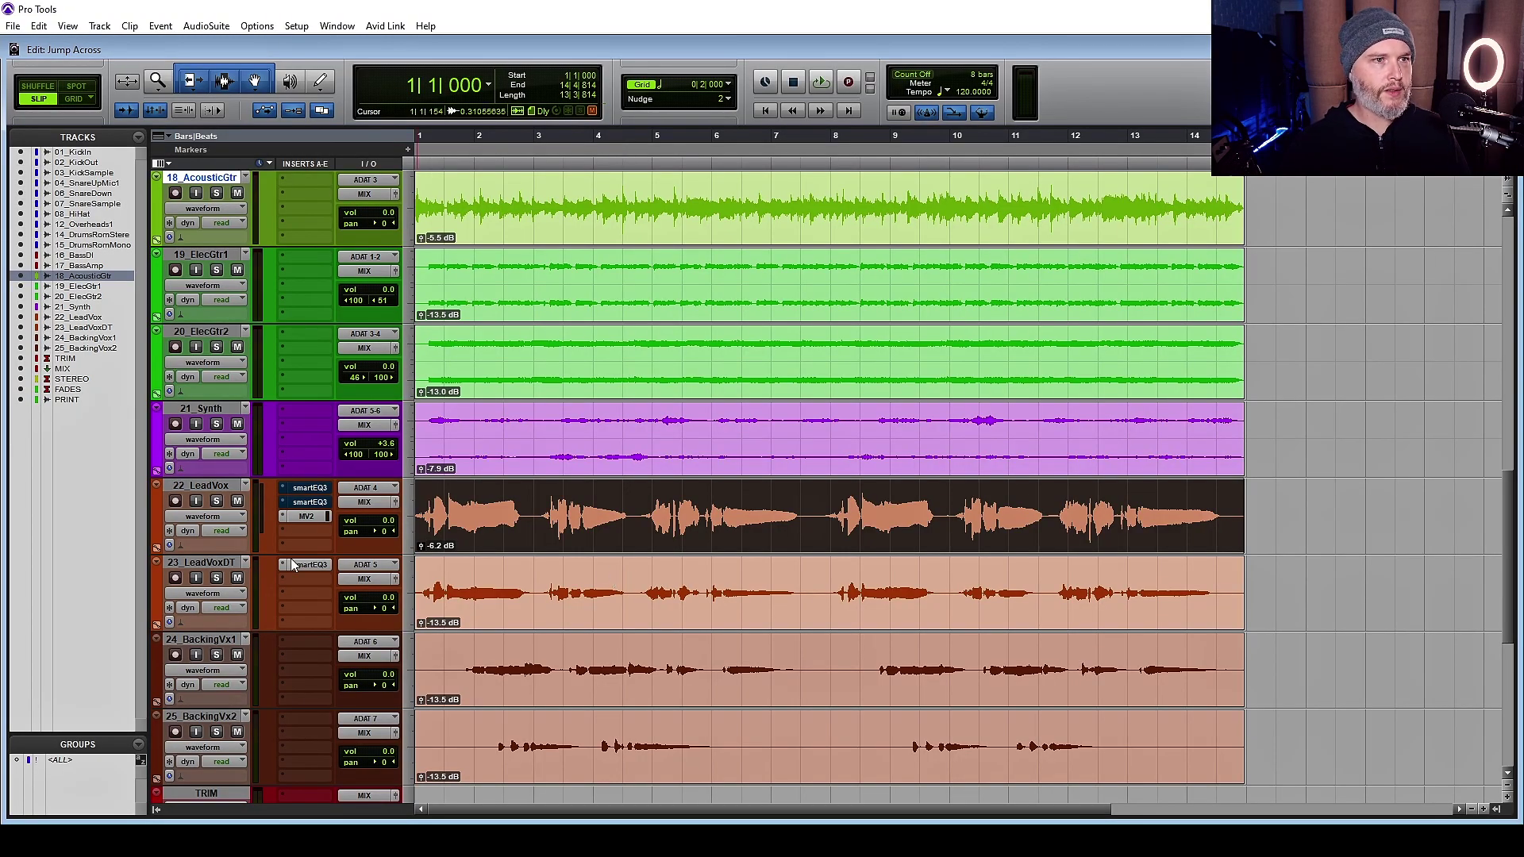
- Check the MV2 plug-in settings on the 22_LeadVox track and audition the full mix
{"action": "left_click", "coordinate": [307, 518]}
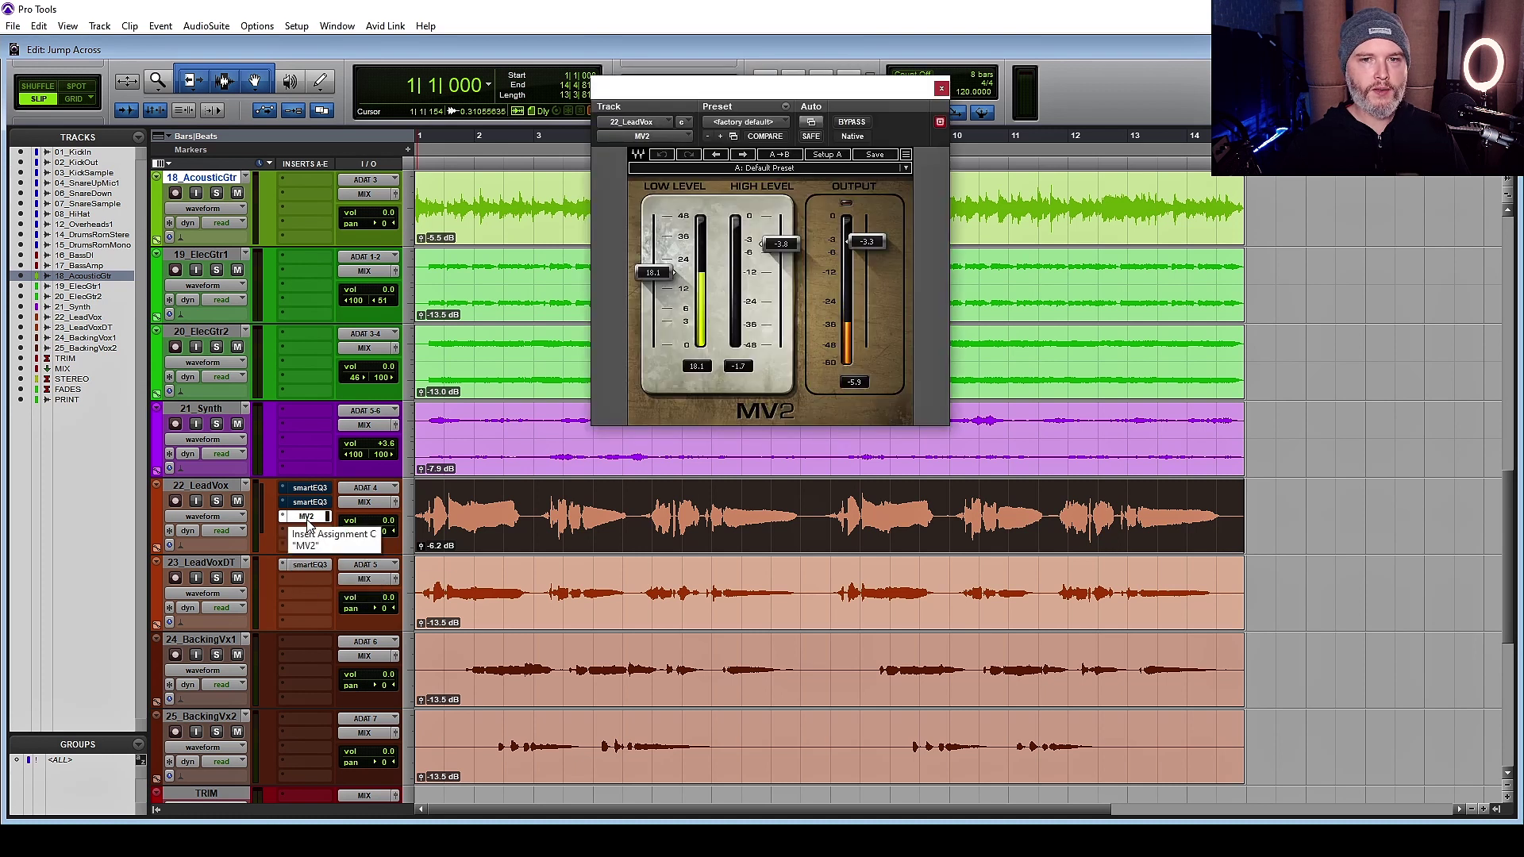
{"action": "left_click", "coordinate": [307, 518]}
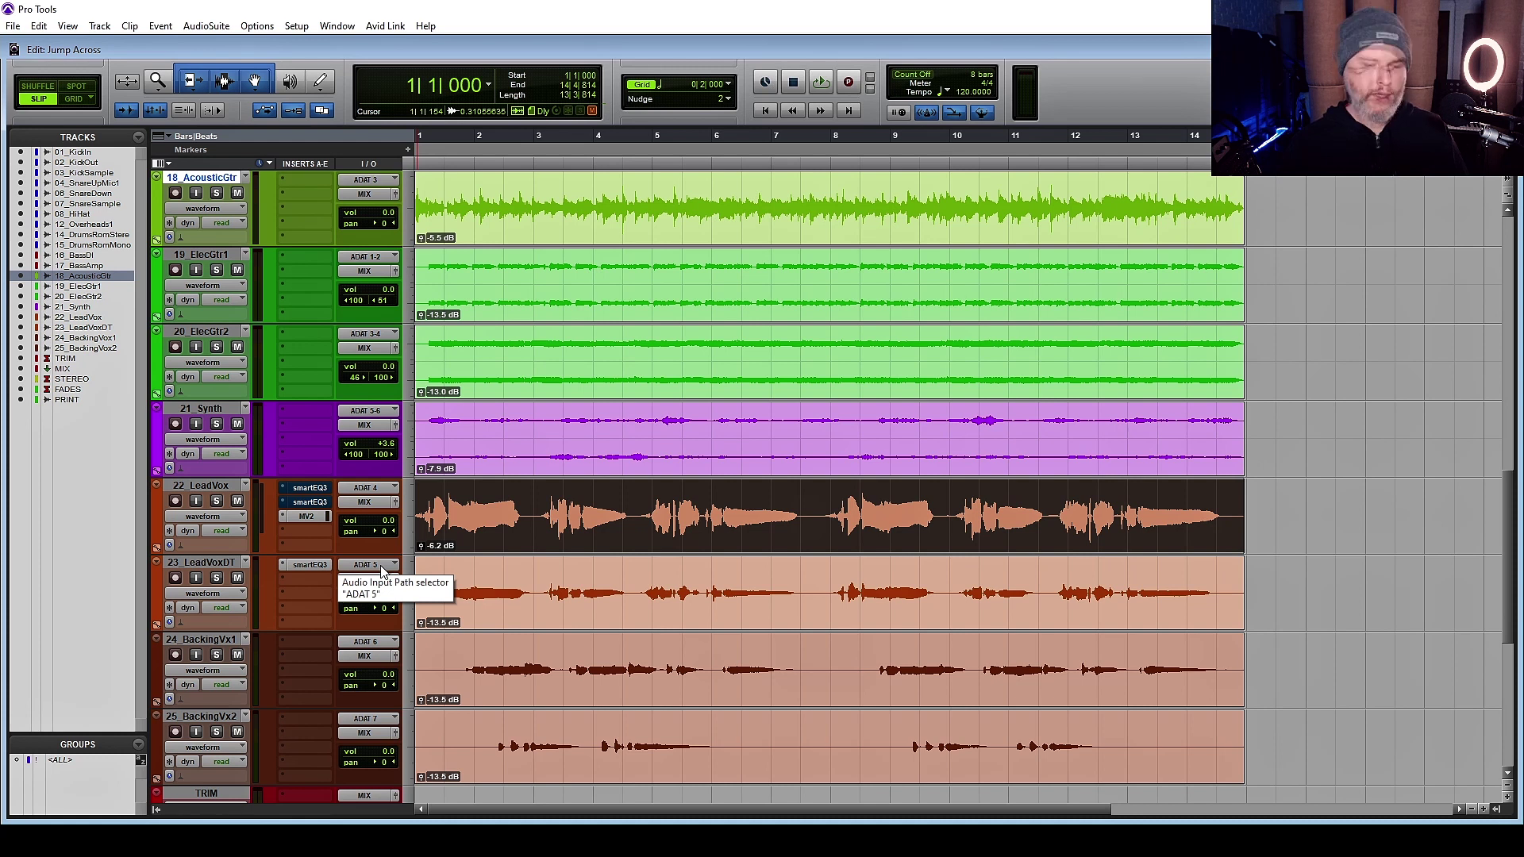
{"action": "key", "text": "space"}
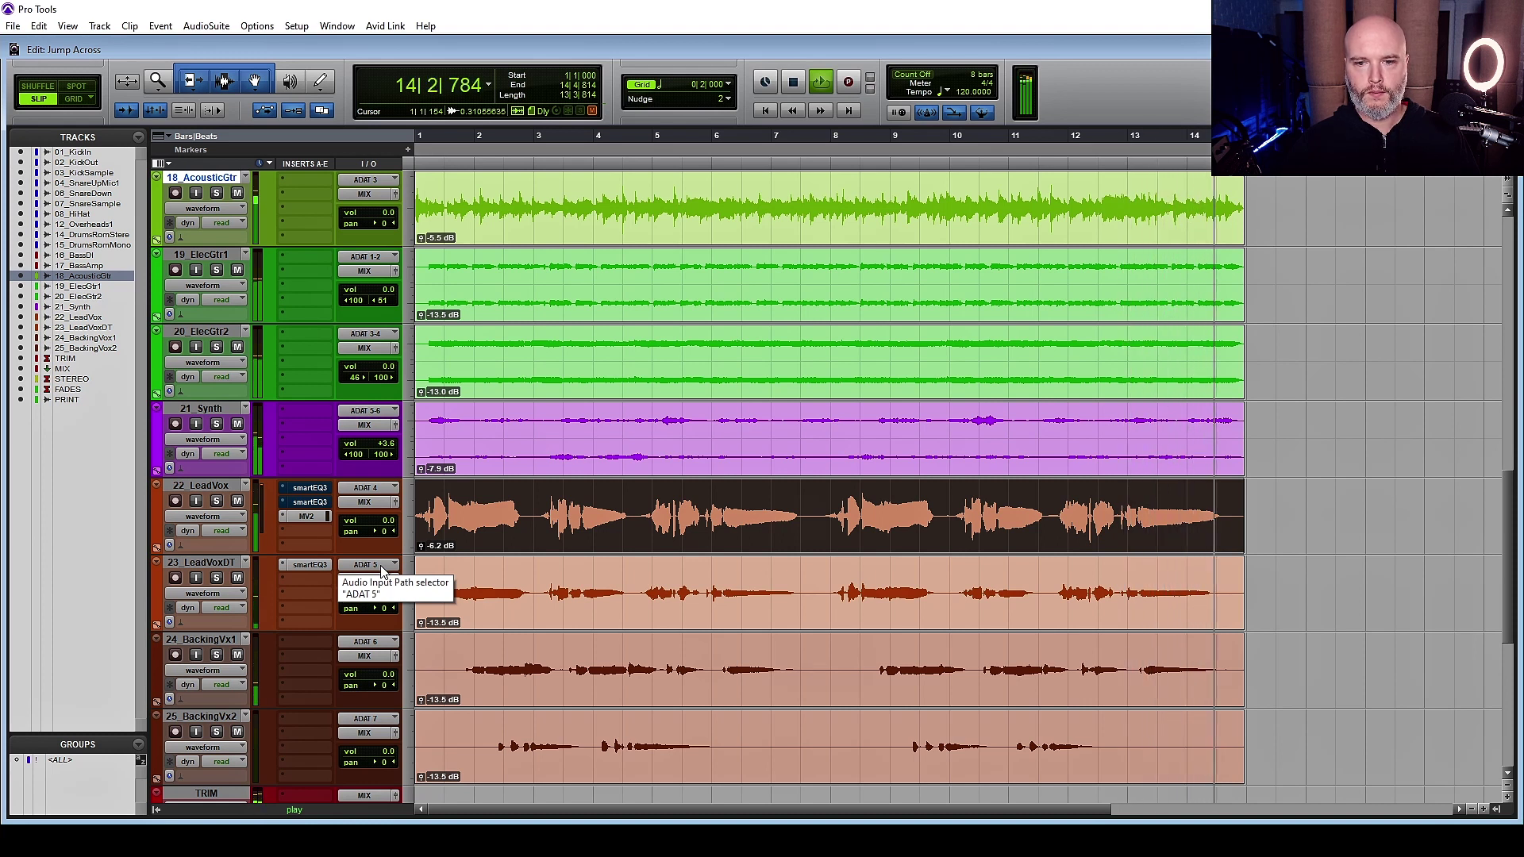
{"action": "key", "text": "space"}
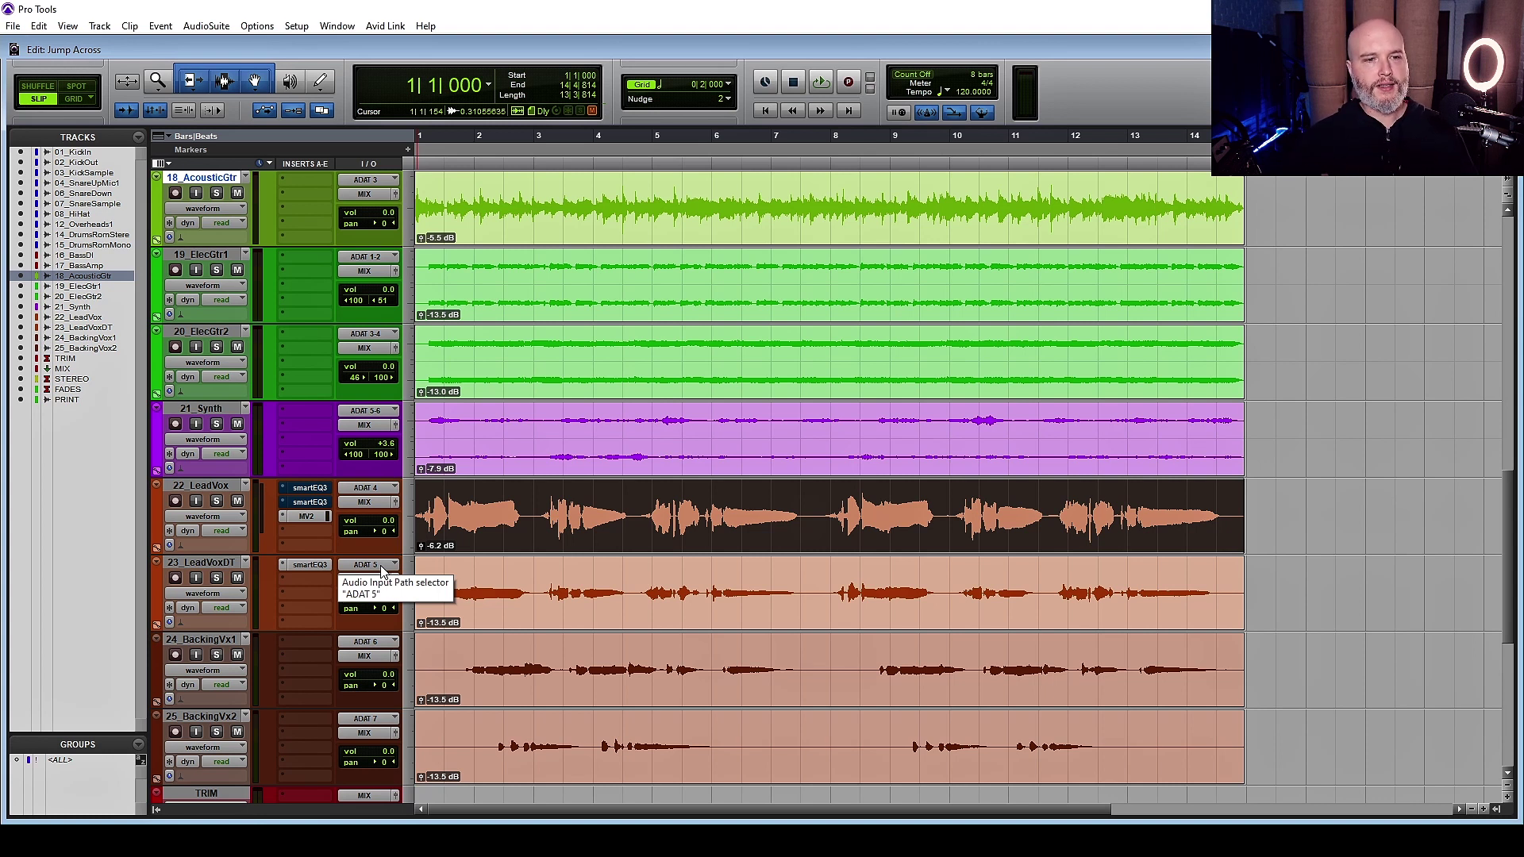
- Solo 22_LeadVox, open its second smart:EQ 3 insert, and take the plug-in out of bypass for playback
{"action": "left_click_drag", "start_coordinate": [447, 516], "coordinate": [521, 516]}
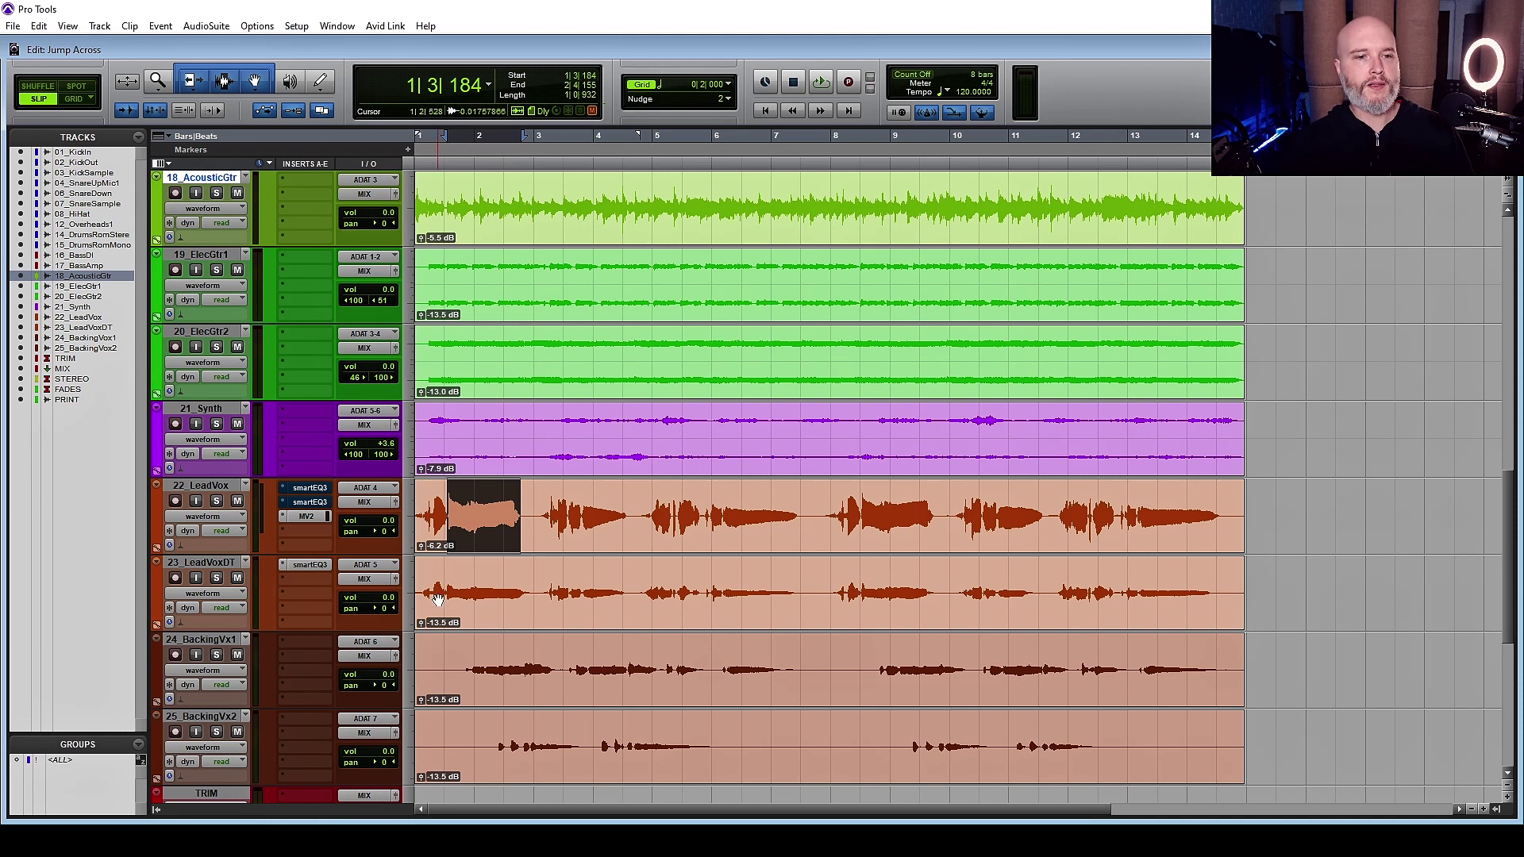
{"action": "left_click", "coordinate": [216, 501]}
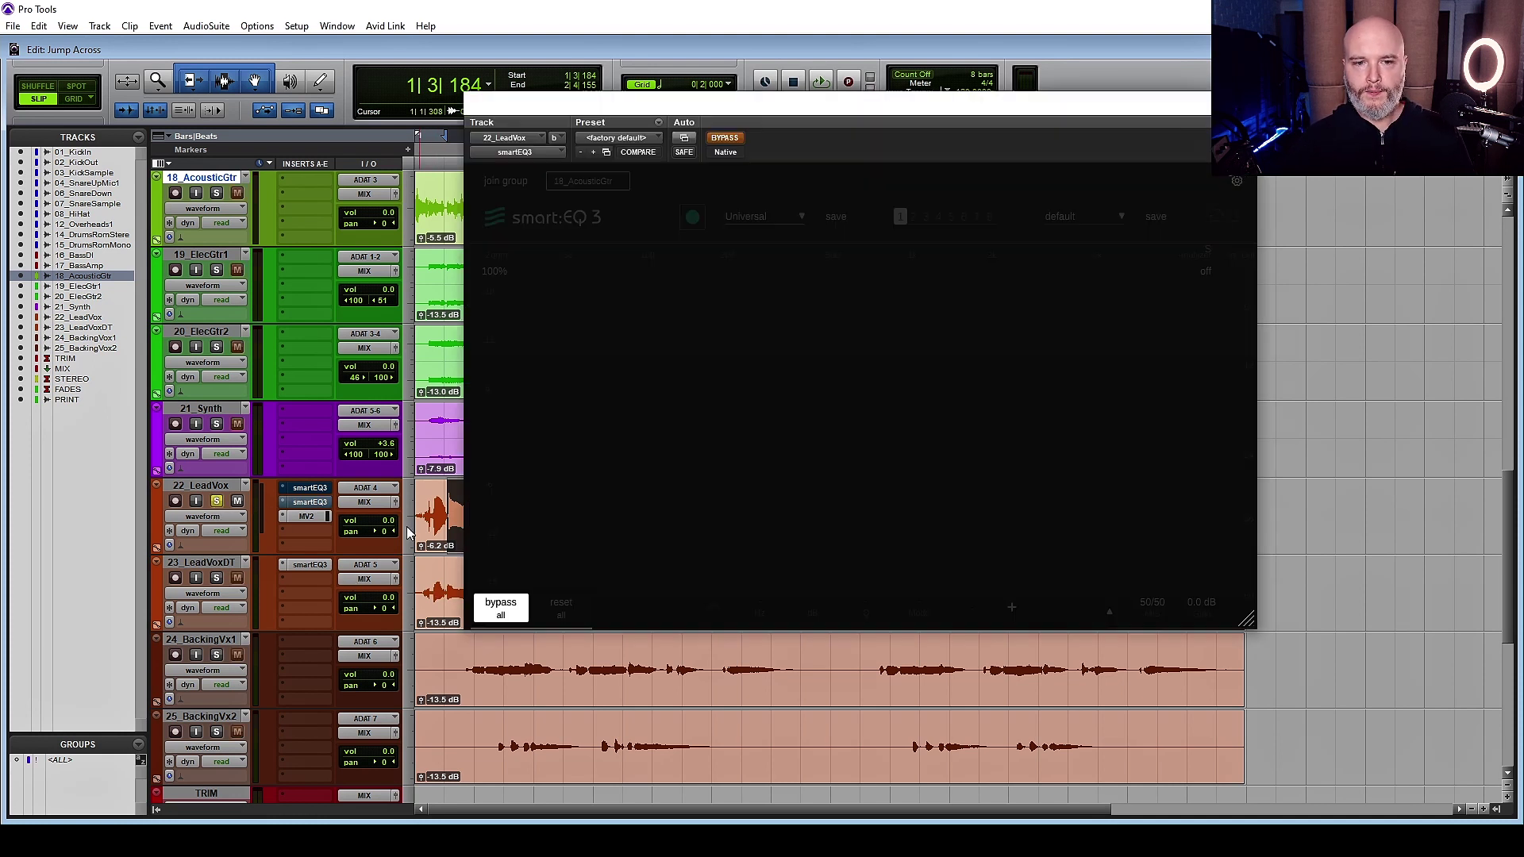
{"action": "left_click", "coordinate": [309, 502]}
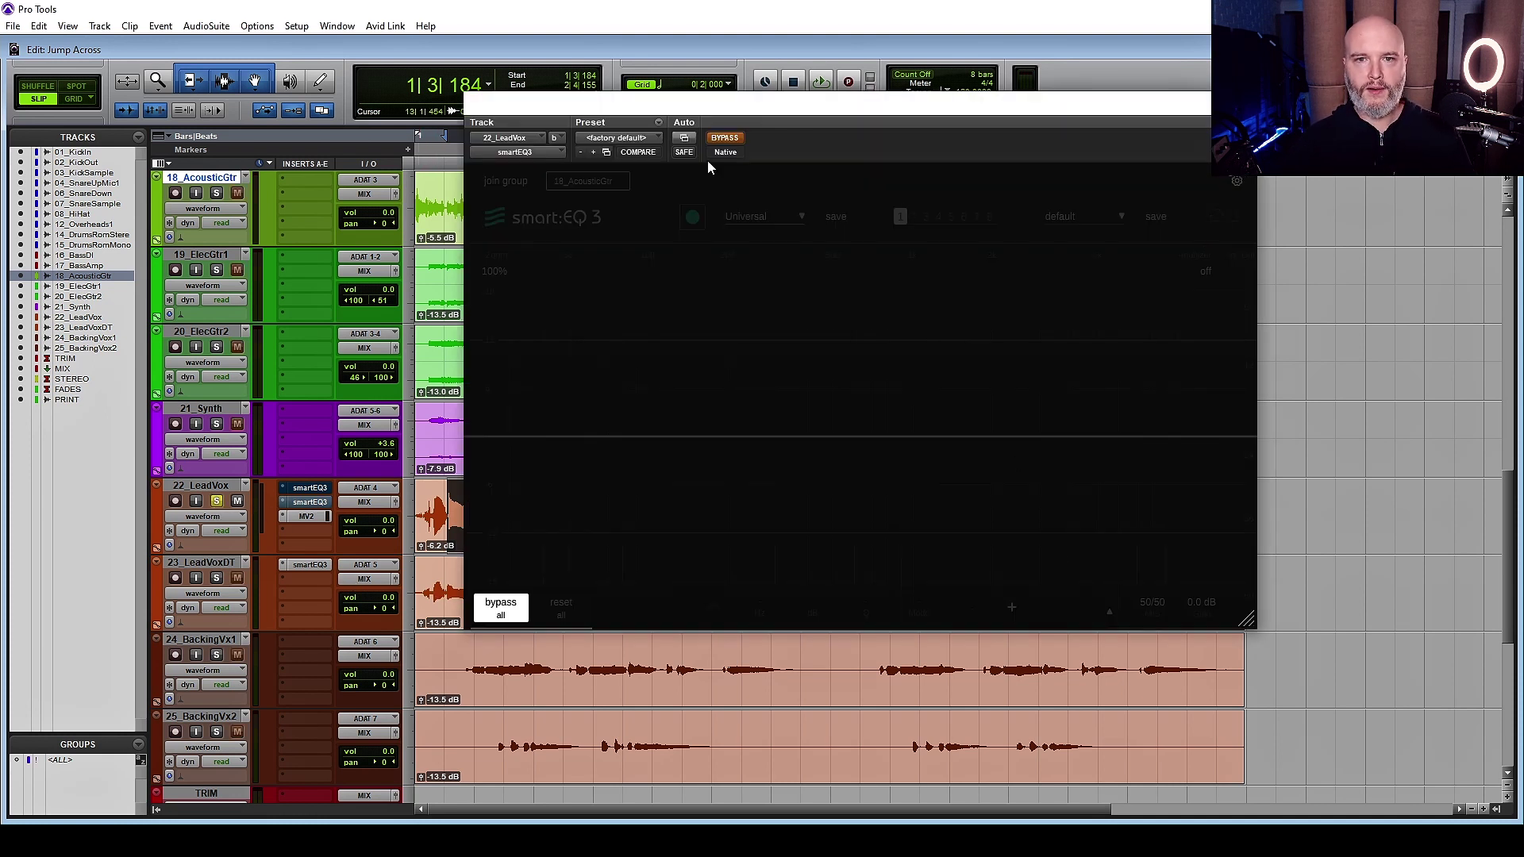
{"action": "left_click", "coordinate": [722, 140]}
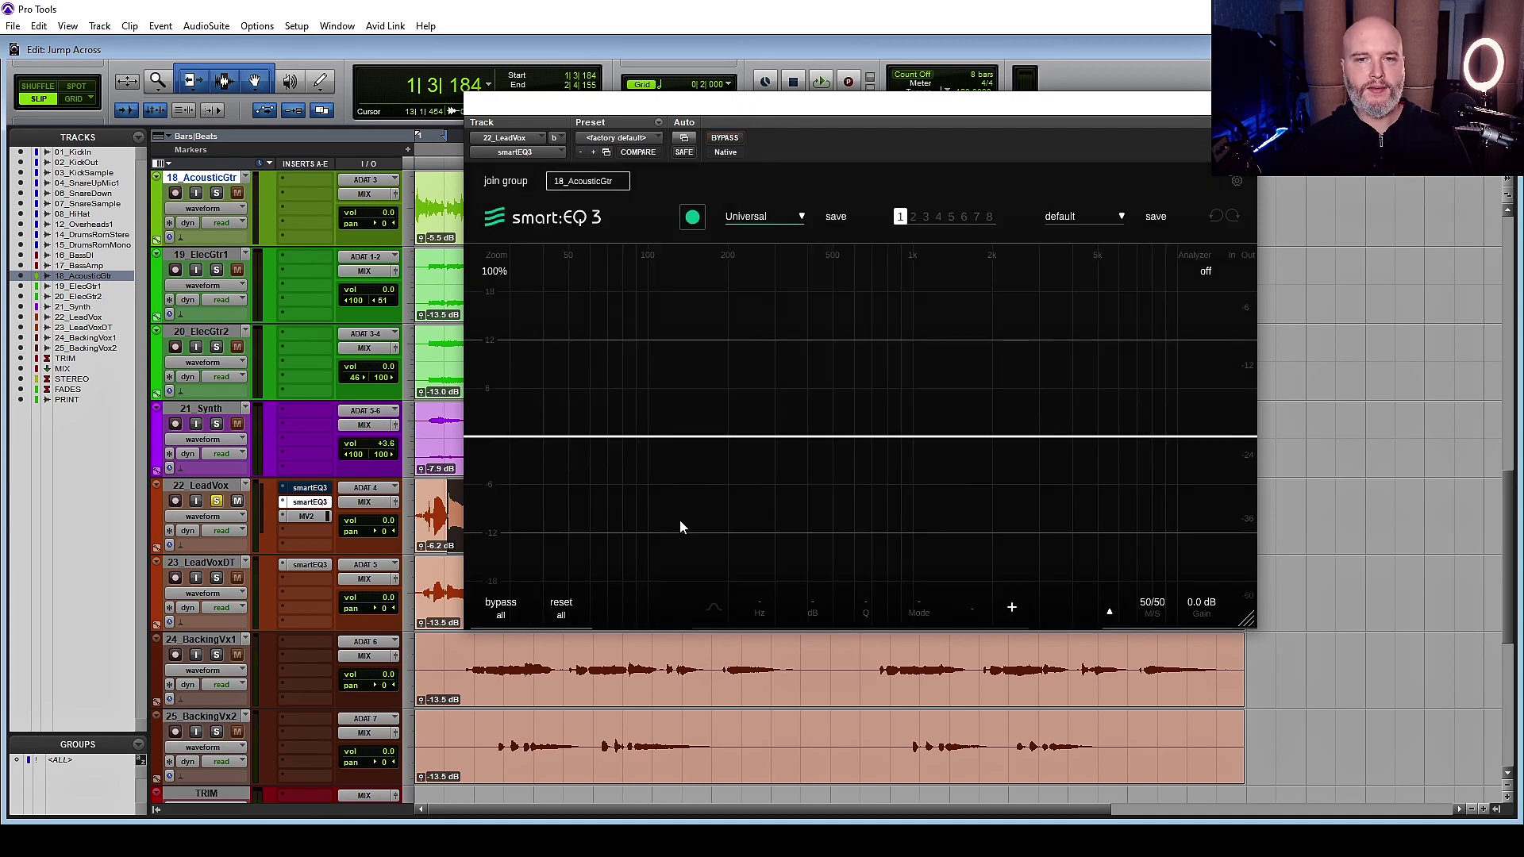
{"action": "key", "text": "space"}
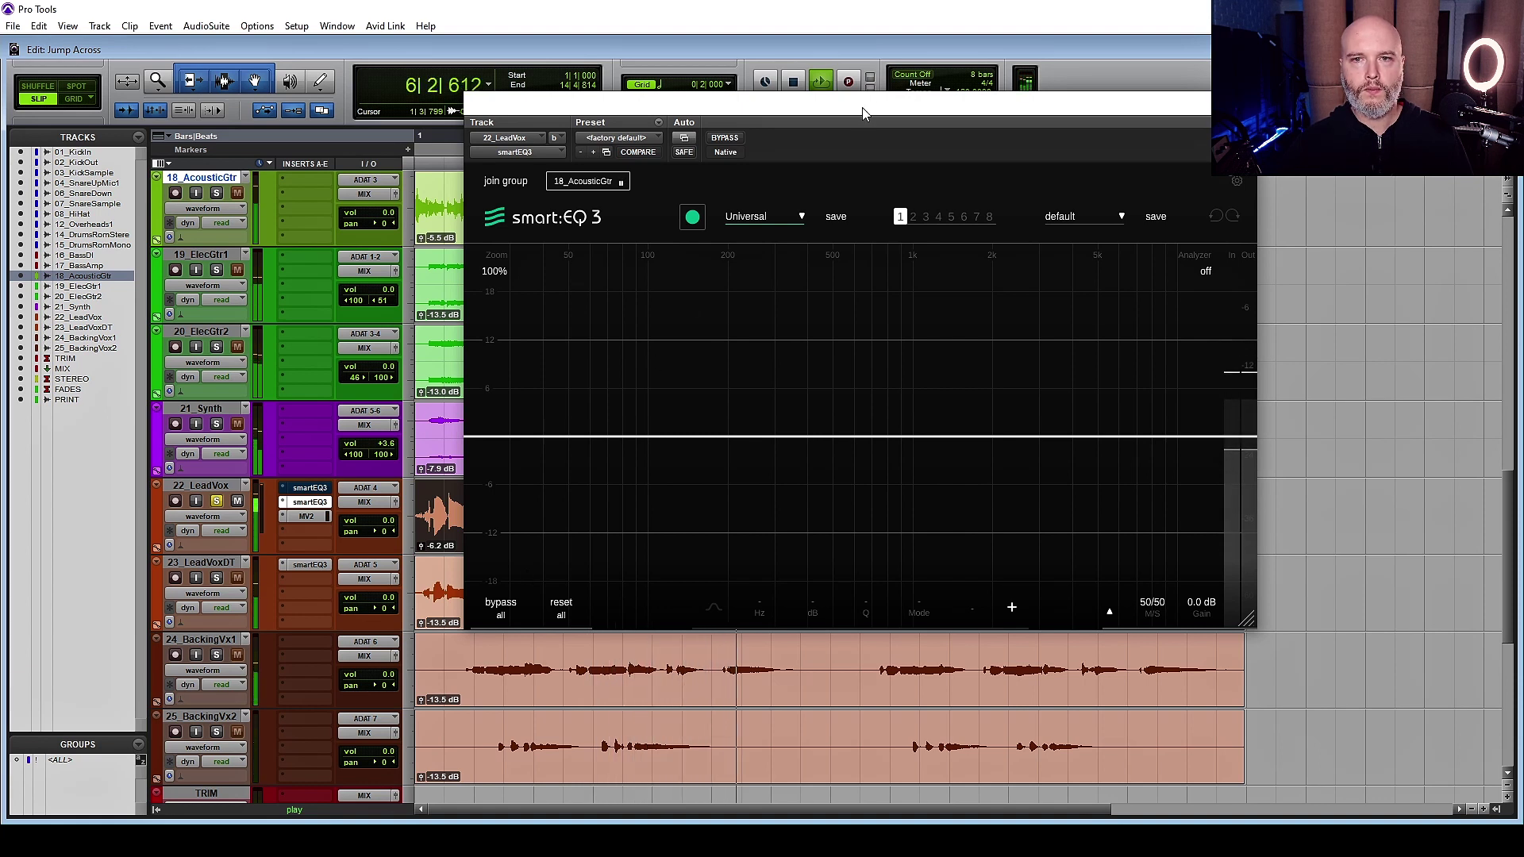
{"action": "left_click_drag", "start_coordinate": [862, 107], "coordinate": [1266, 34]}
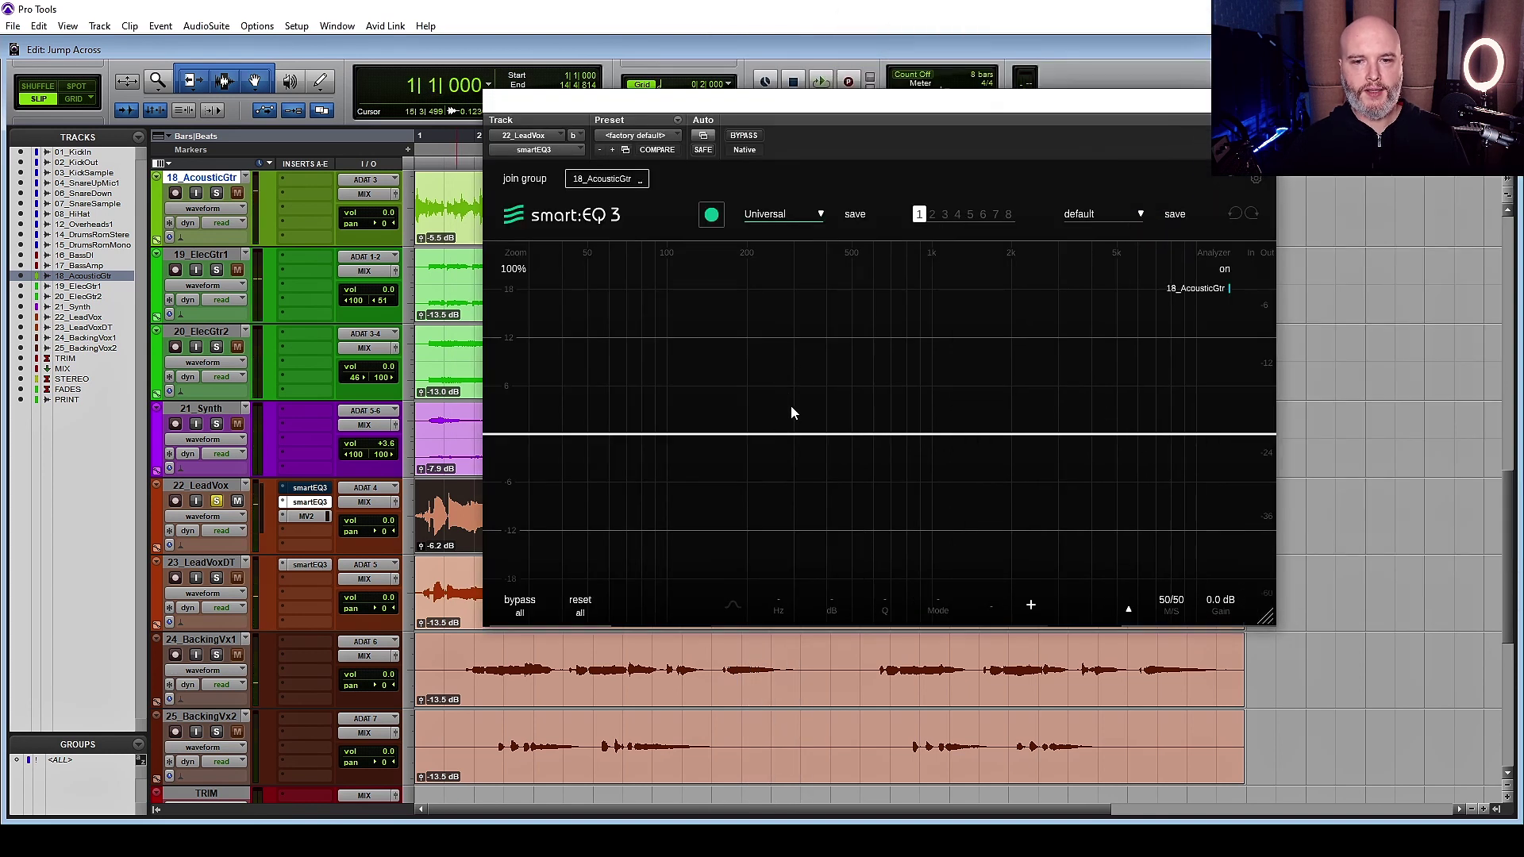
- Add a 182 Hz low-cut filter with Q 1.22 and a bell cut of -2.4 dB at 207 Hz with Q 0.70
{"action": "double_click", "coordinate": [737, 436]}
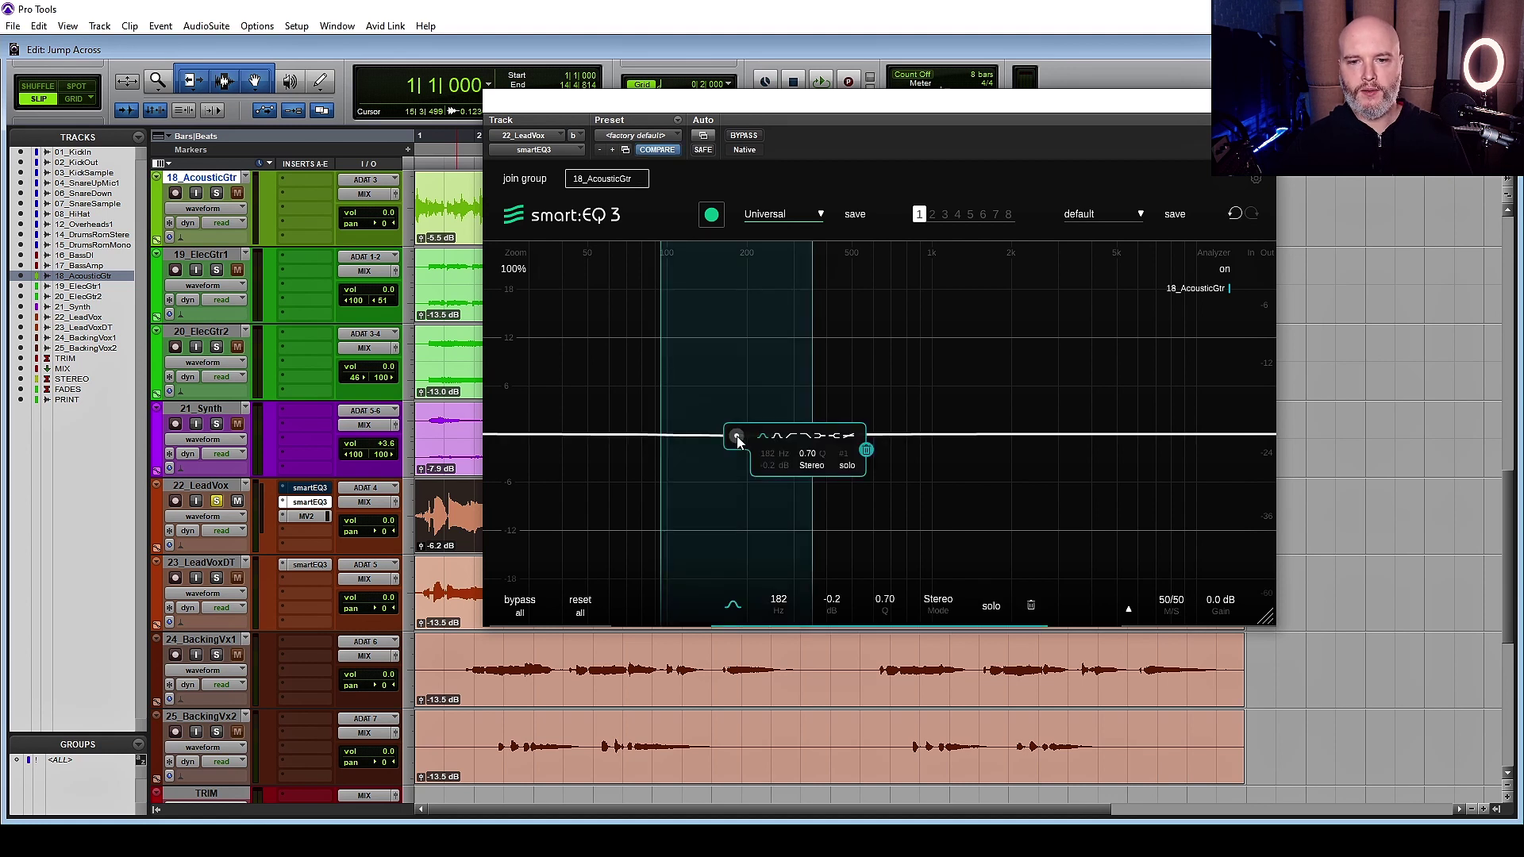
{"action": "left_click", "coordinate": [791, 437]}
{"action": "scroll", "coordinate": [737, 460], "scroll_direction": "up", "scroll_amount": 5}
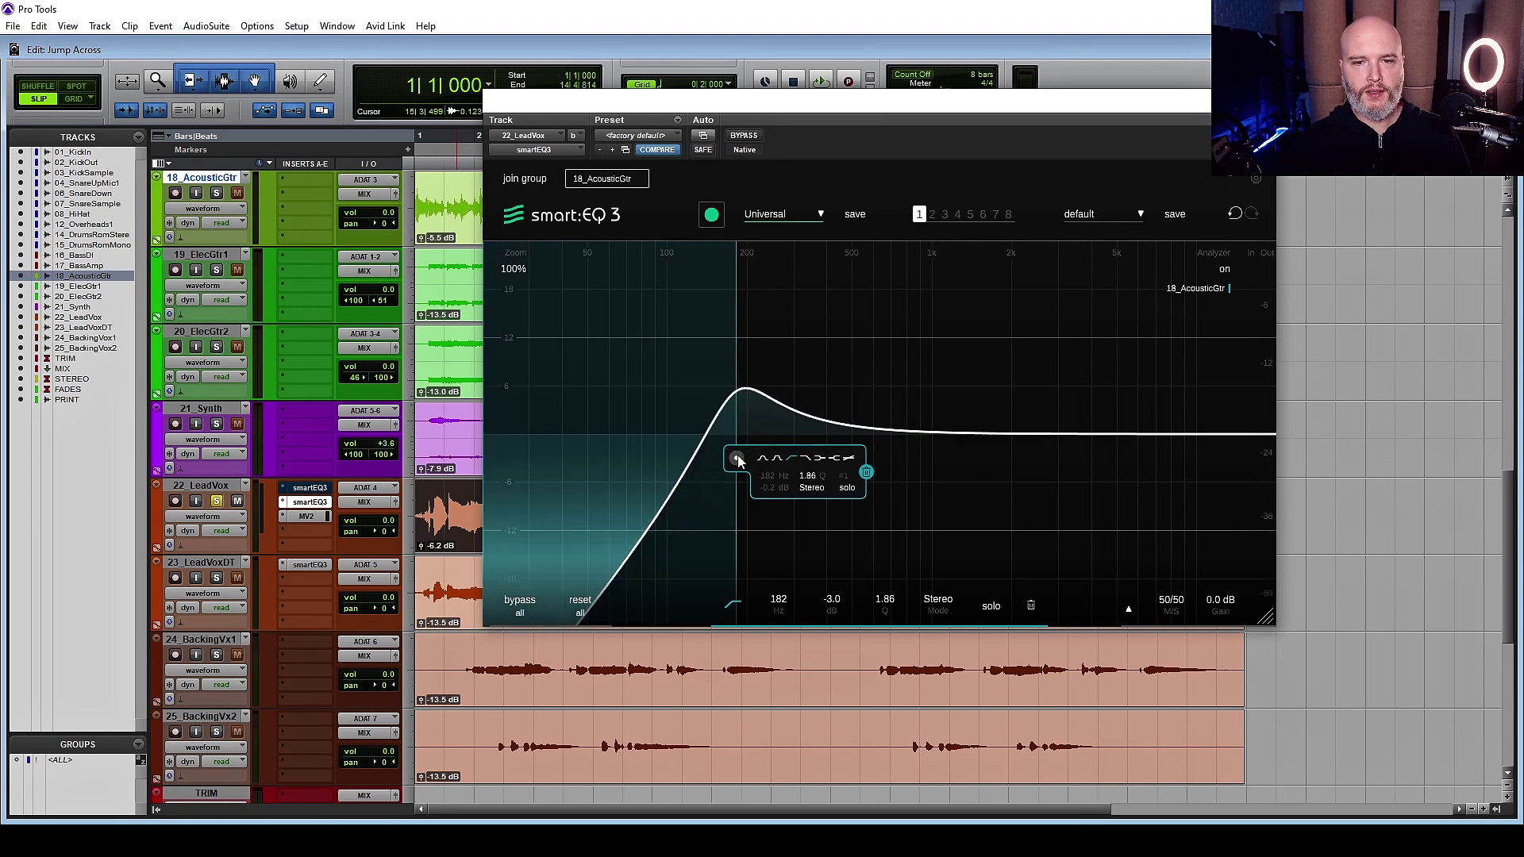
{"action": "scroll", "coordinate": [737, 460], "scroll_direction": "down", "scroll_amount": 10}
{"action": "scroll", "coordinate": [736, 460], "scroll_direction": "up", "scroll_amount": 5}
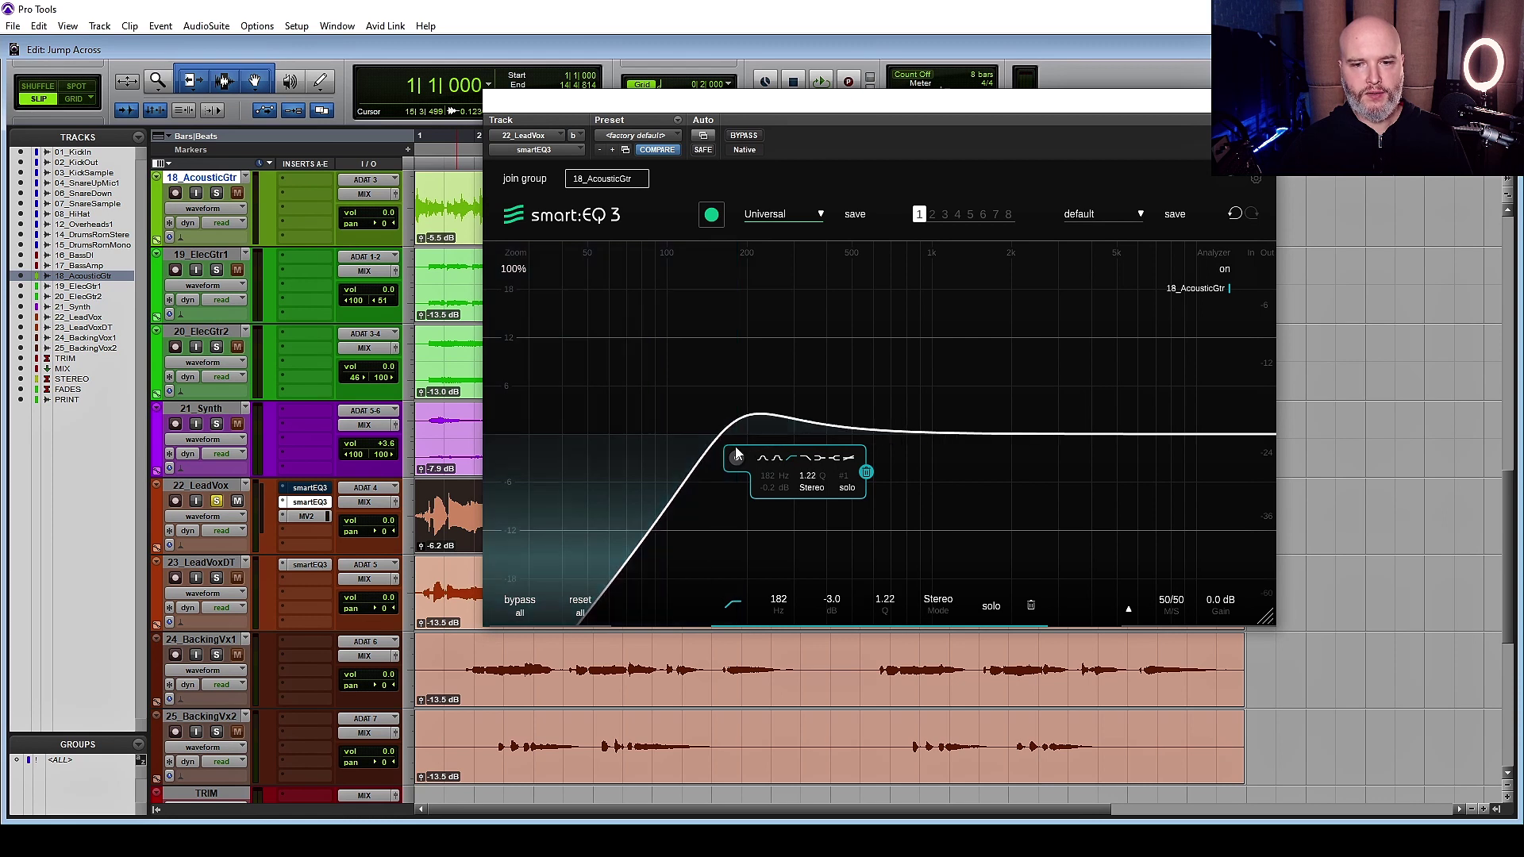
{"action": "left_click_drag", "start_coordinate": [891, 347], "coordinate": [753, 457]}
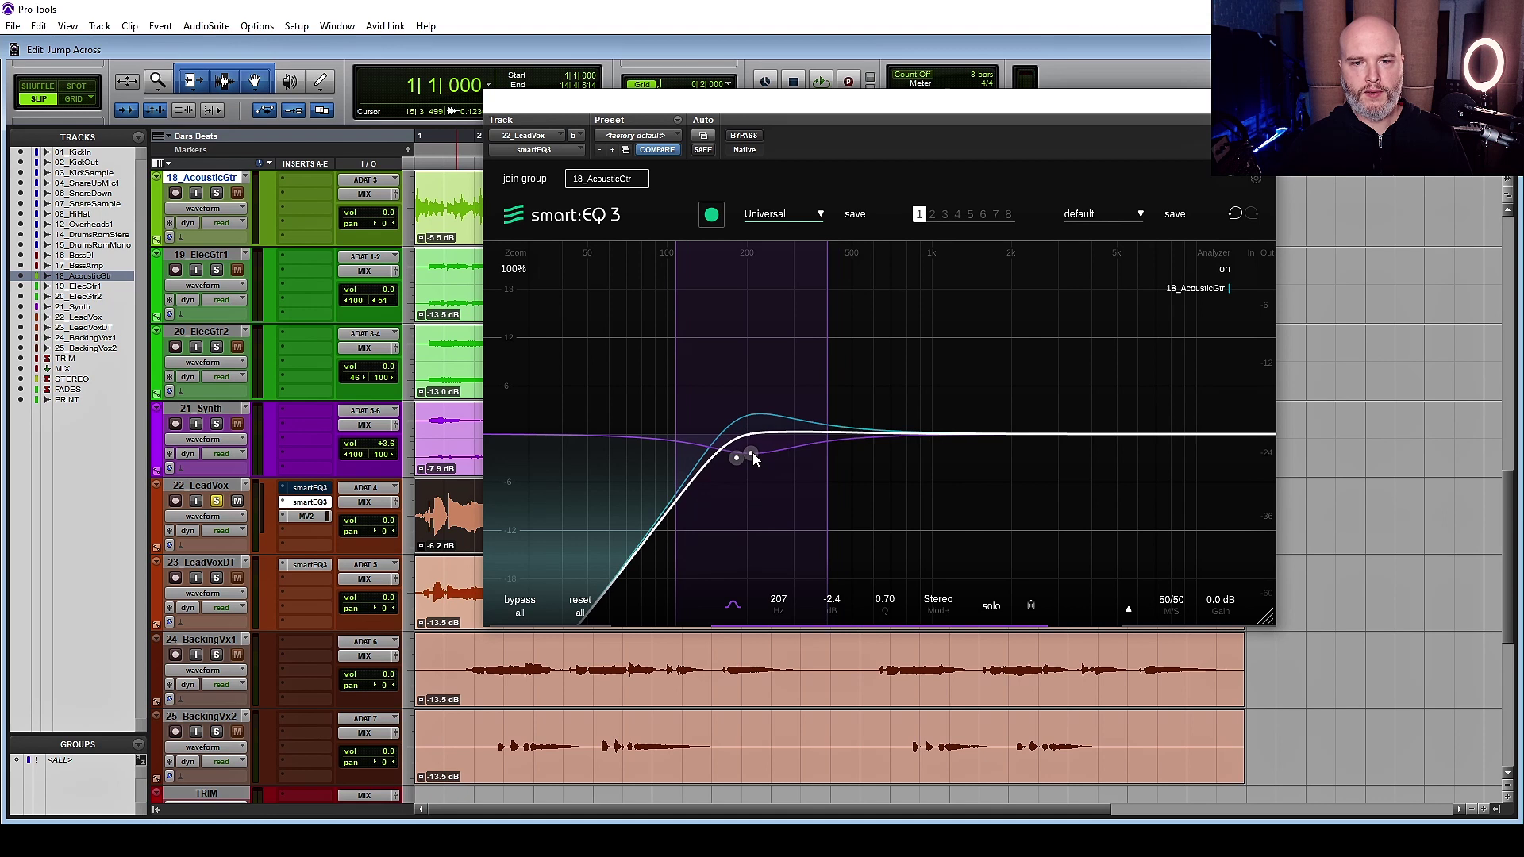
{"action": "left_click", "coordinate": [739, 457]}
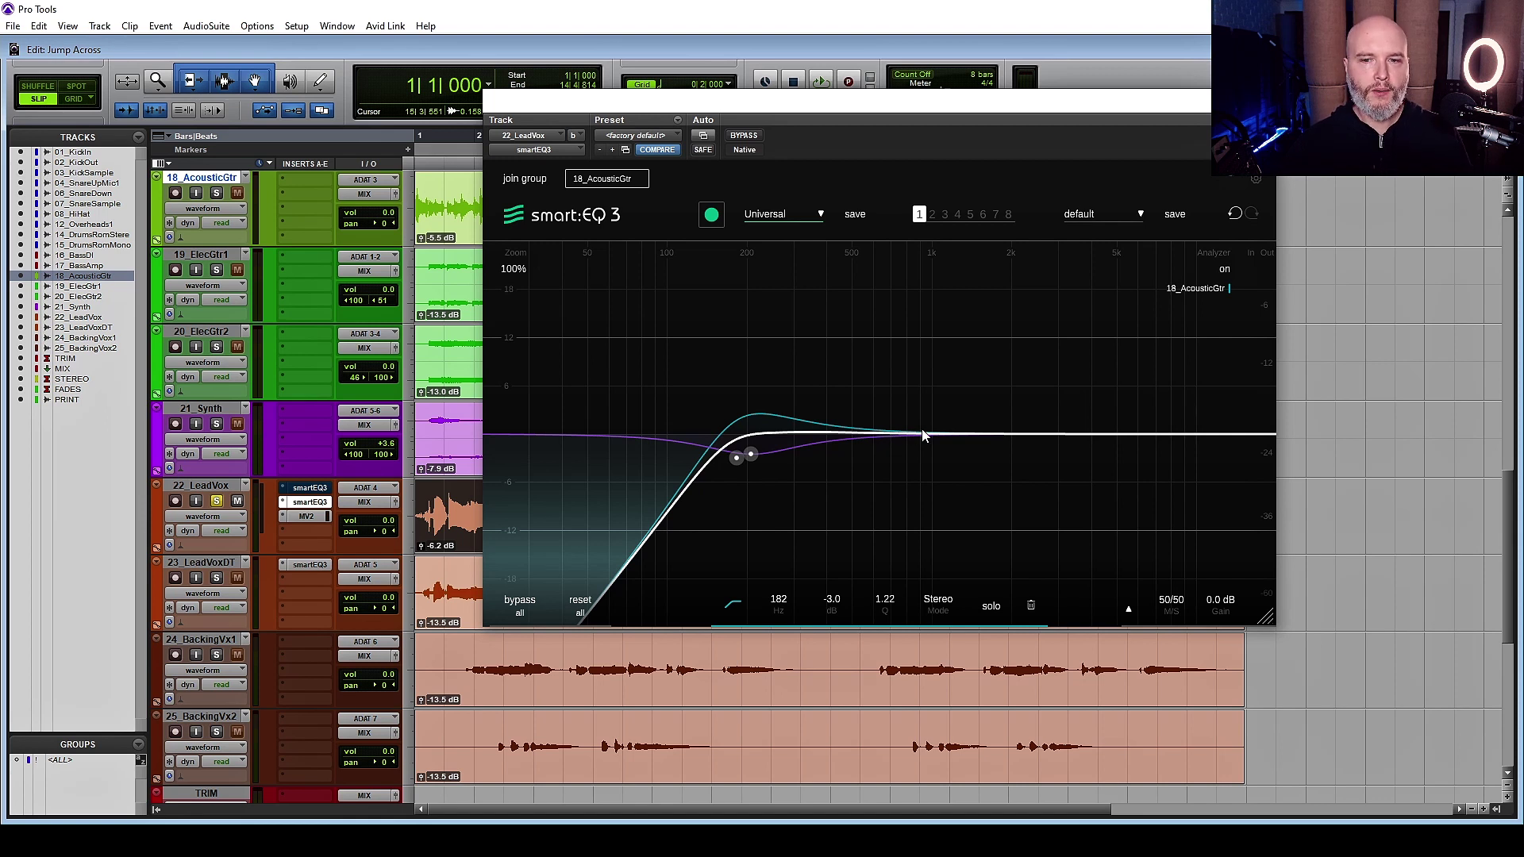
- Add a bell band at 426 Hz with a 24 dB boost and Q 1.86, and lower the output gain to -9.3 dB
{"action": "double_click", "coordinate": [887, 435]}
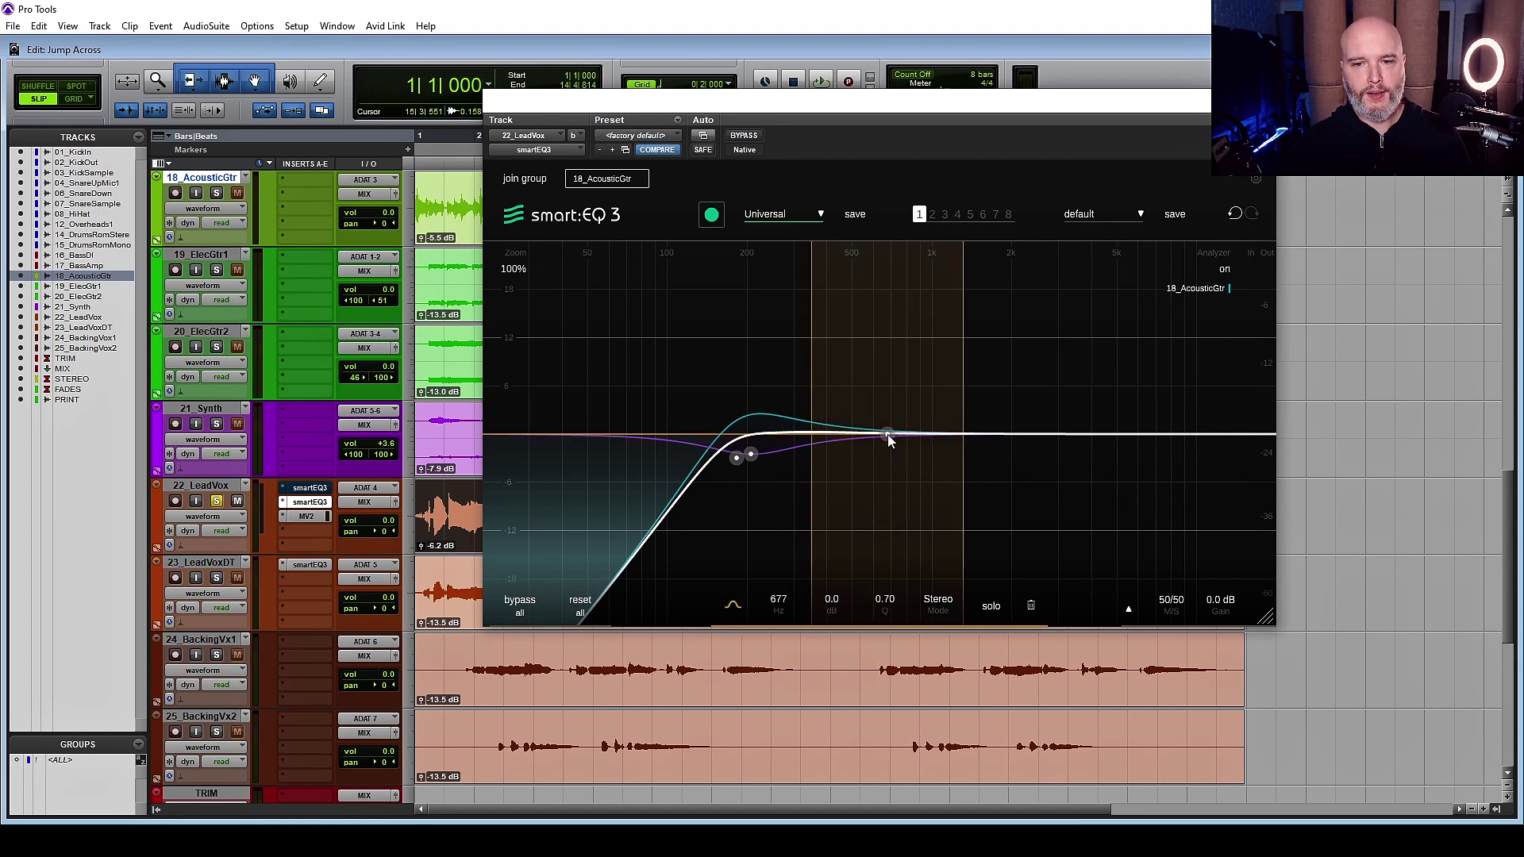
{"action": "scroll", "coordinate": [889, 437], "scroll_direction": "down", "scroll_amount": 2}
{"action": "scroll", "coordinate": [891, 436], "scroll_direction": "up", "scroll_amount": 4}
{"action": "left_click_drag", "start_coordinate": [889, 435], "coordinate": [836, 217]}
{"action": "scroll", "coordinate": [923, 346], "scroll_direction": "up", "scroll_amount": 3}
{"action": "key", "text": "space"}
{"action": "key", "text": "space"}
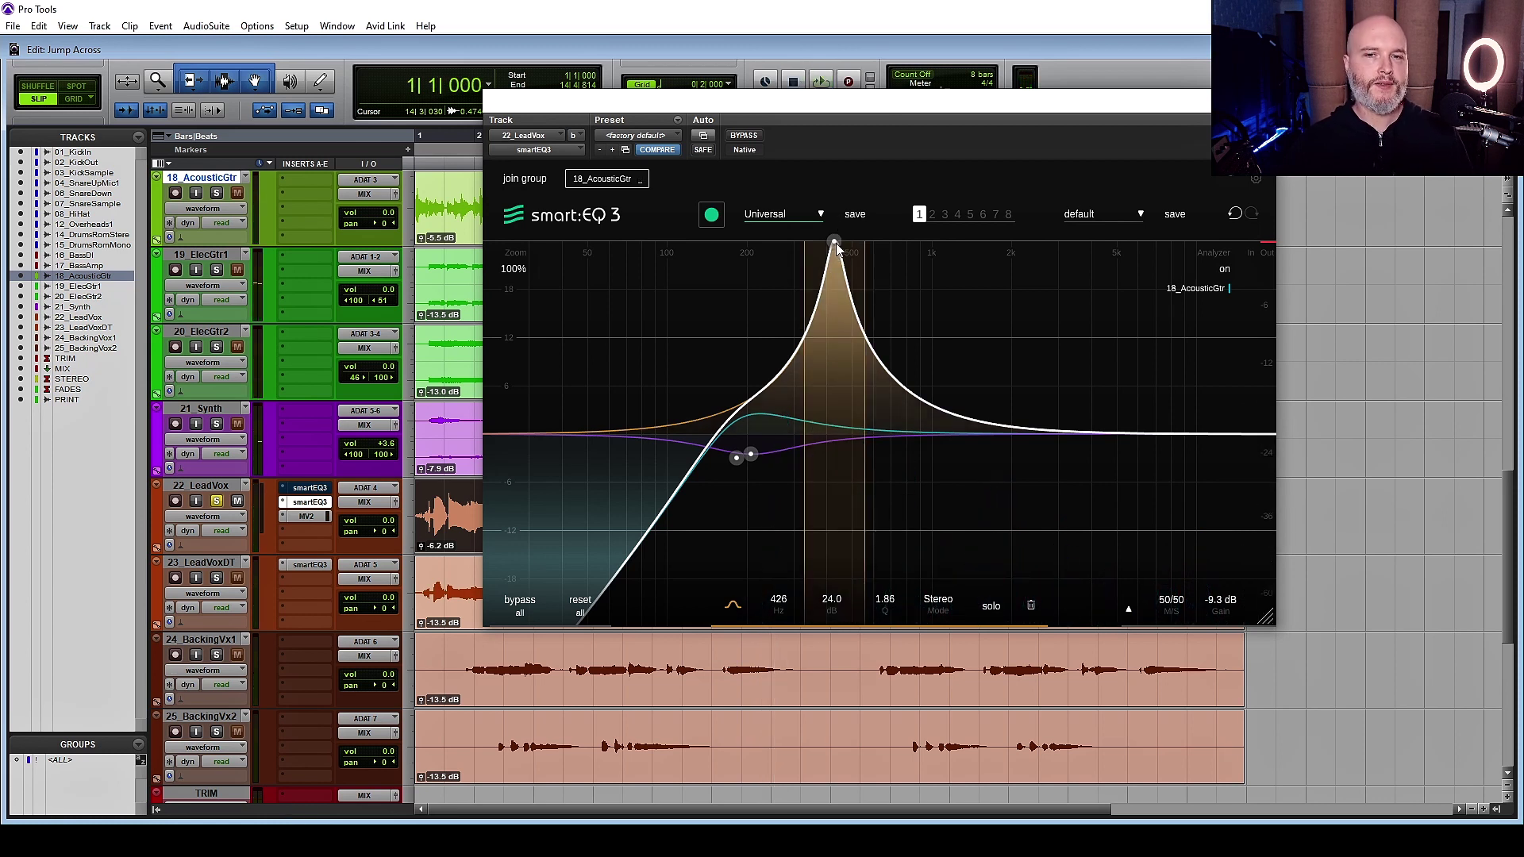
- Sweep the boosted 426 Hz band down to 368 Hz while playing the vocal
{"action": "left_click_drag", "start_coordinate": [836, 243], "coordinate": [837, 245]}
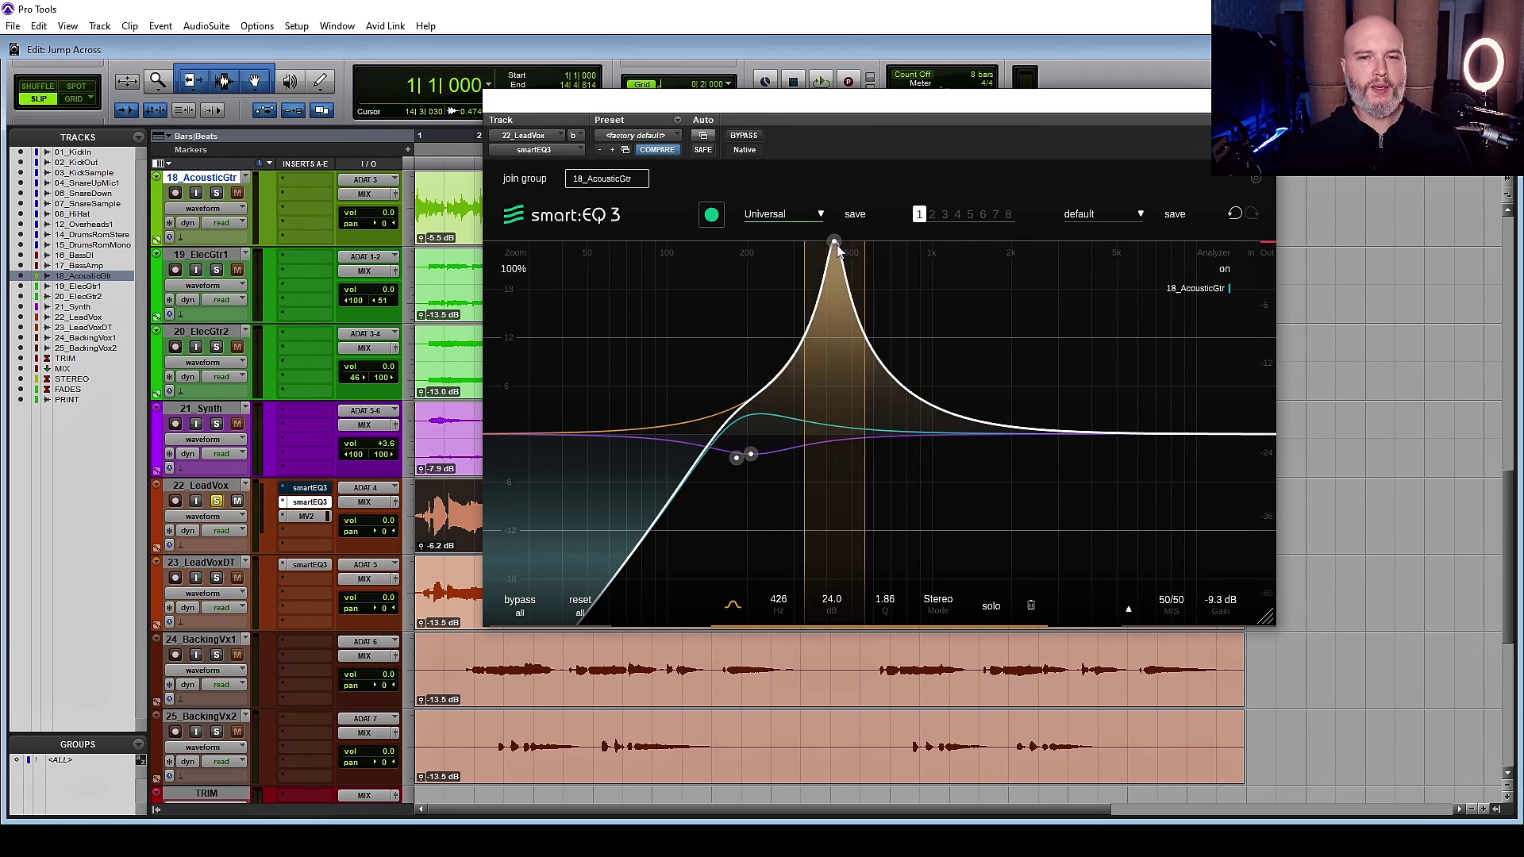
{"action": "key", "text": "space"}
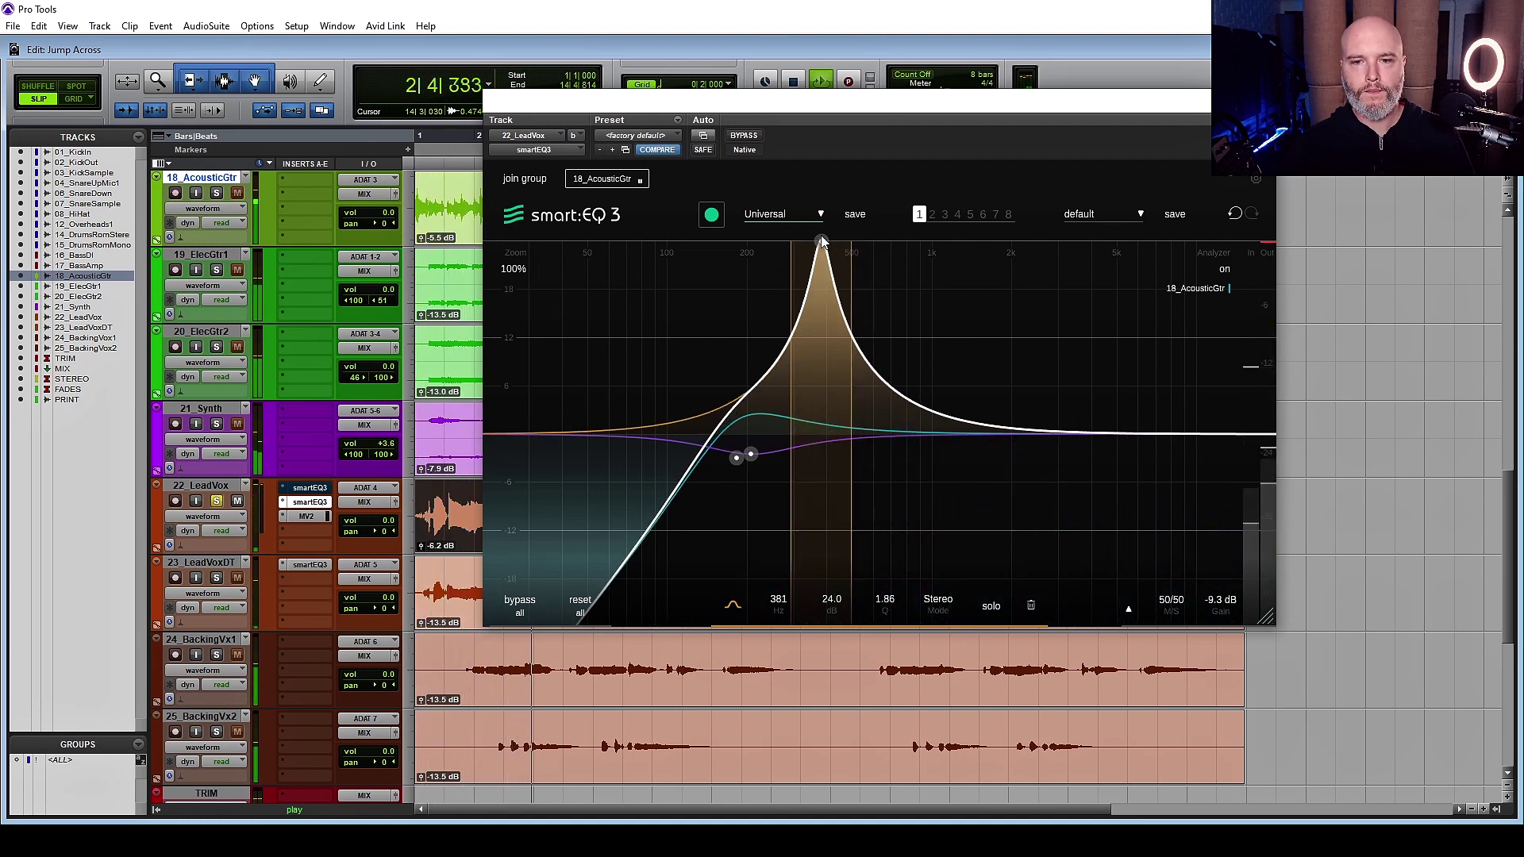
{"action": "mouse_move", "coordinate": [834, 242]}
{"action": "left_mouse_down"}
{"action": "mouse_move", "coordinate": [838, 226]}
{"action": "mouse_move", "coordinate": [804, 223]}
{"action": "mouse_move", "coordinate": [818, 223]}
{"action": "left_mouse_up"}
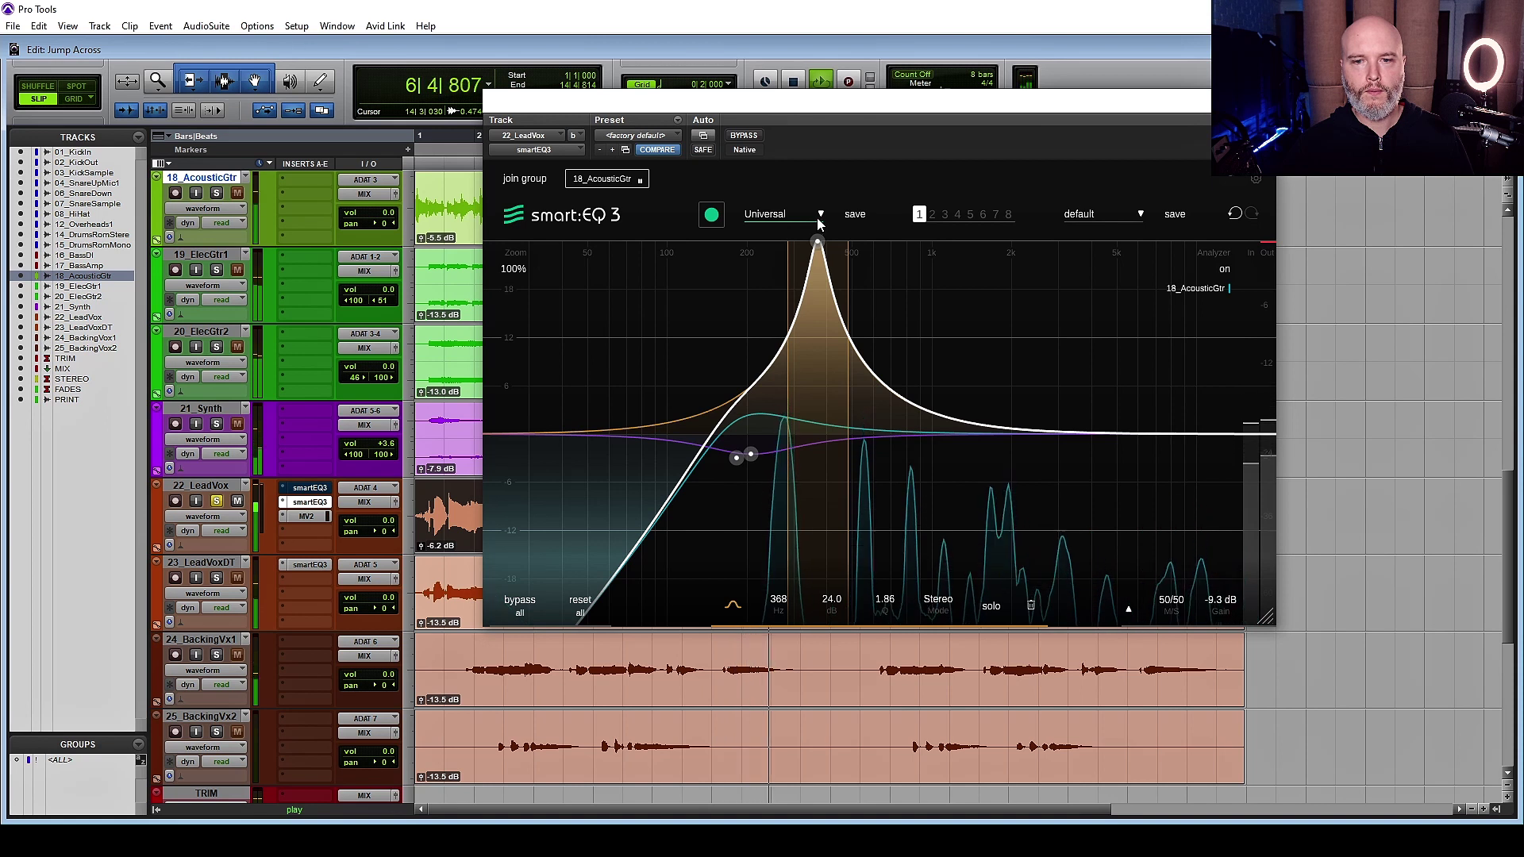
{"action": "key", "text": "space"}
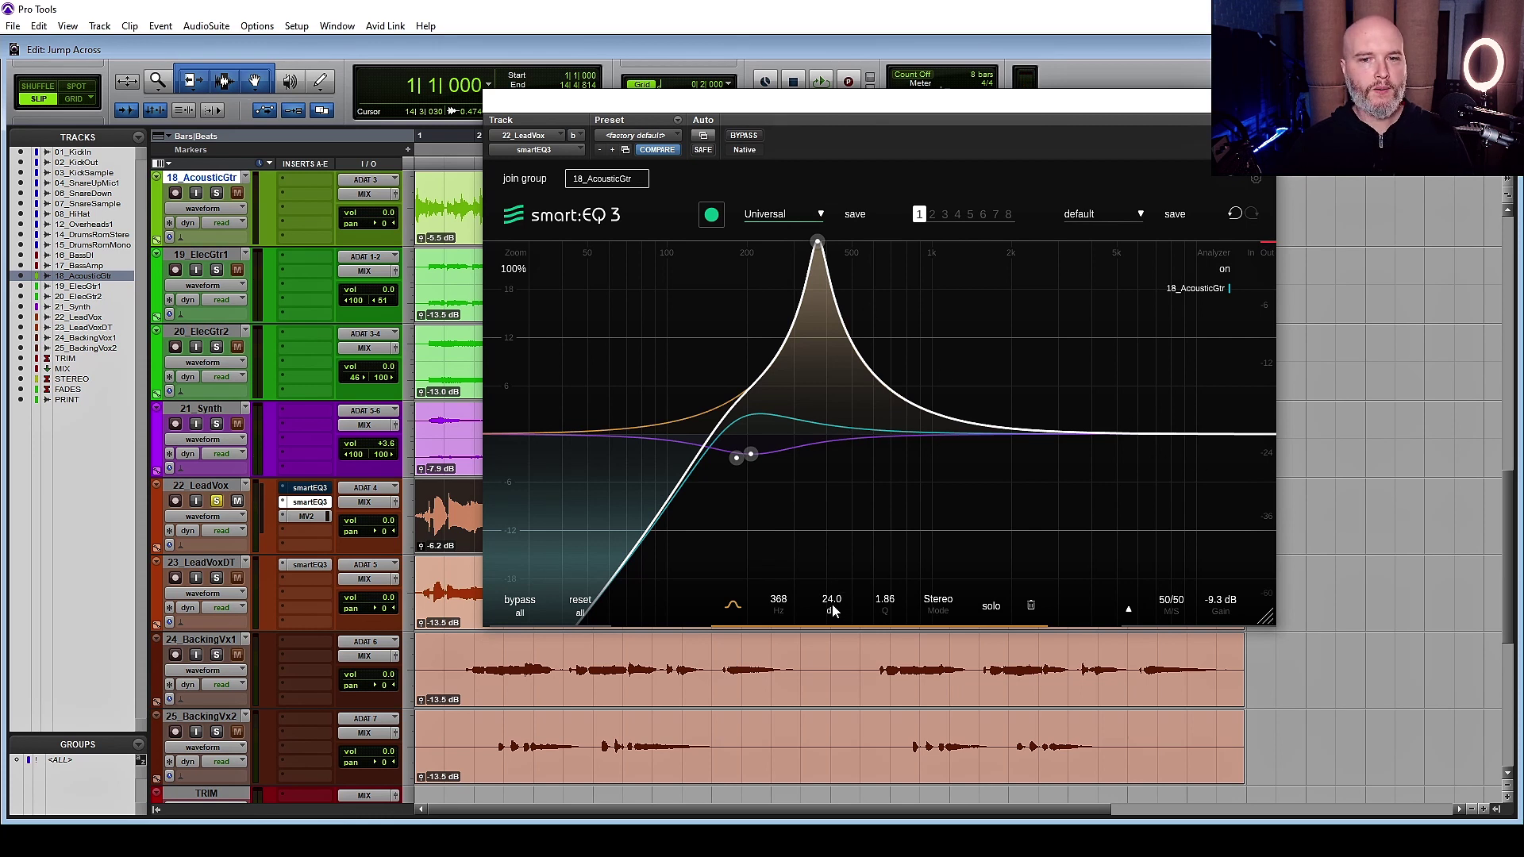
- Cut the 368 Hz band to -4.2 dB and raise the EQ's output gain to 1.3 dB
{"action": "left_click_drag", "start_coordinate": [832, 604], "coordinate": [852, 750]}
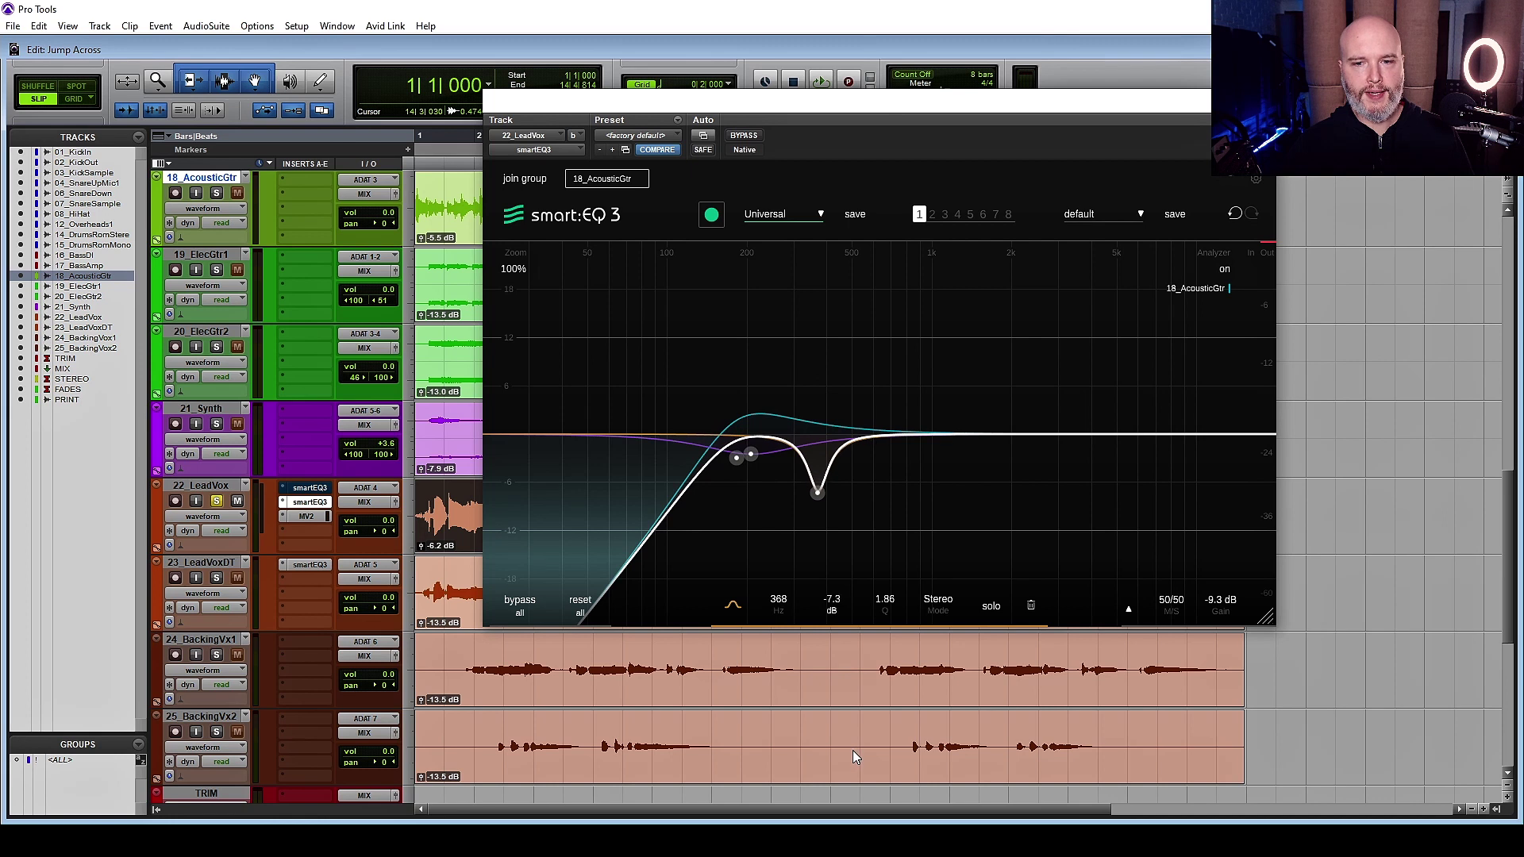
{"action": "key", "text": "space"}
{"action": "left_click_drag", "start_coordinate": [1219, 608], "coordinate": [1217, 573]}
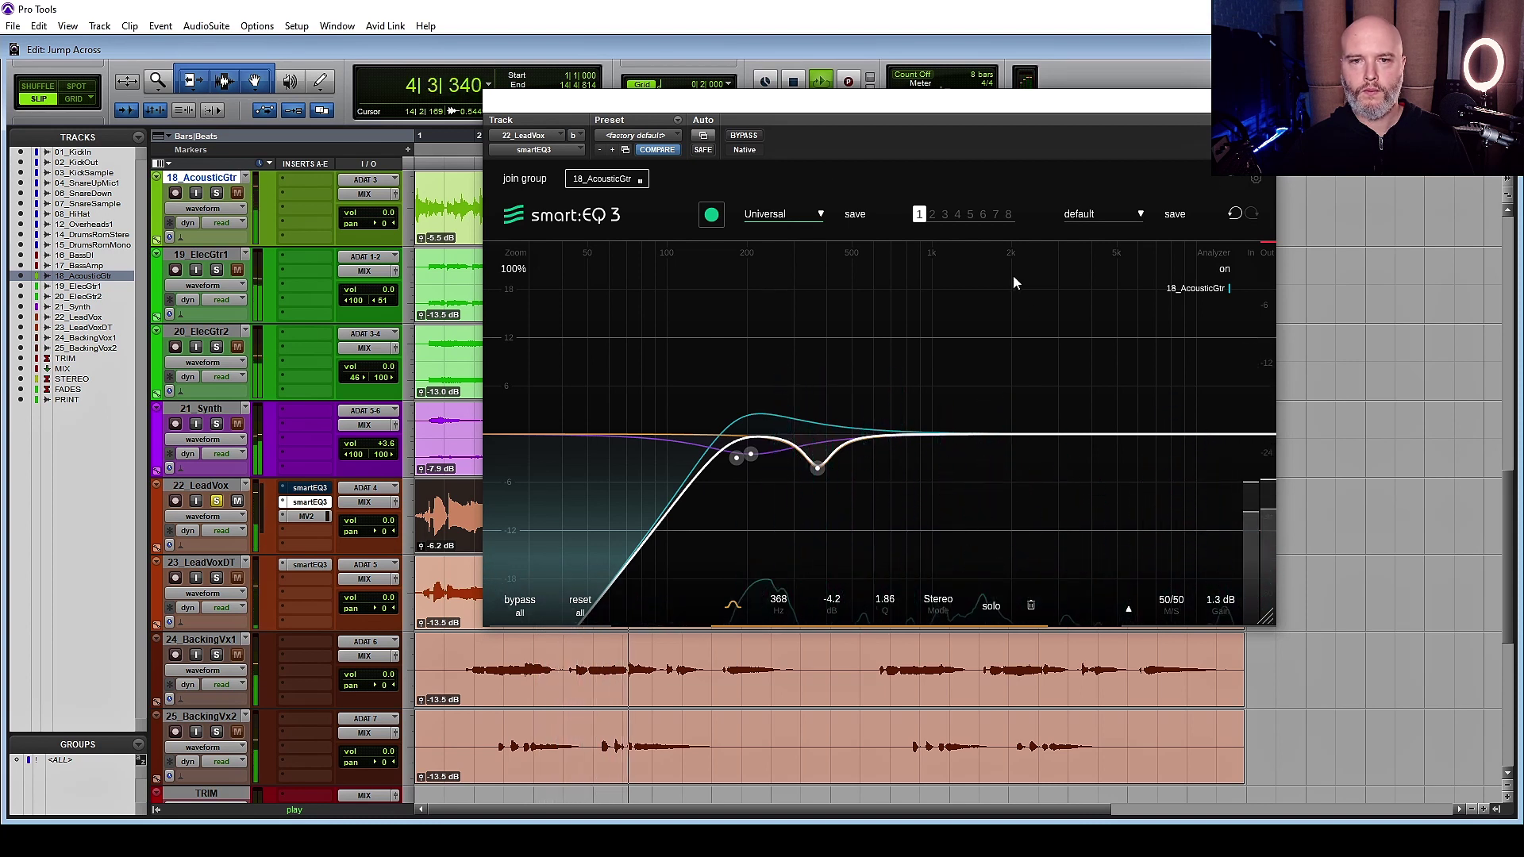
- Compare the soloed lead vocal with the EQ bypassed and active over repeated playback
{"action": "left_click", "coordinate": [743, 136]}
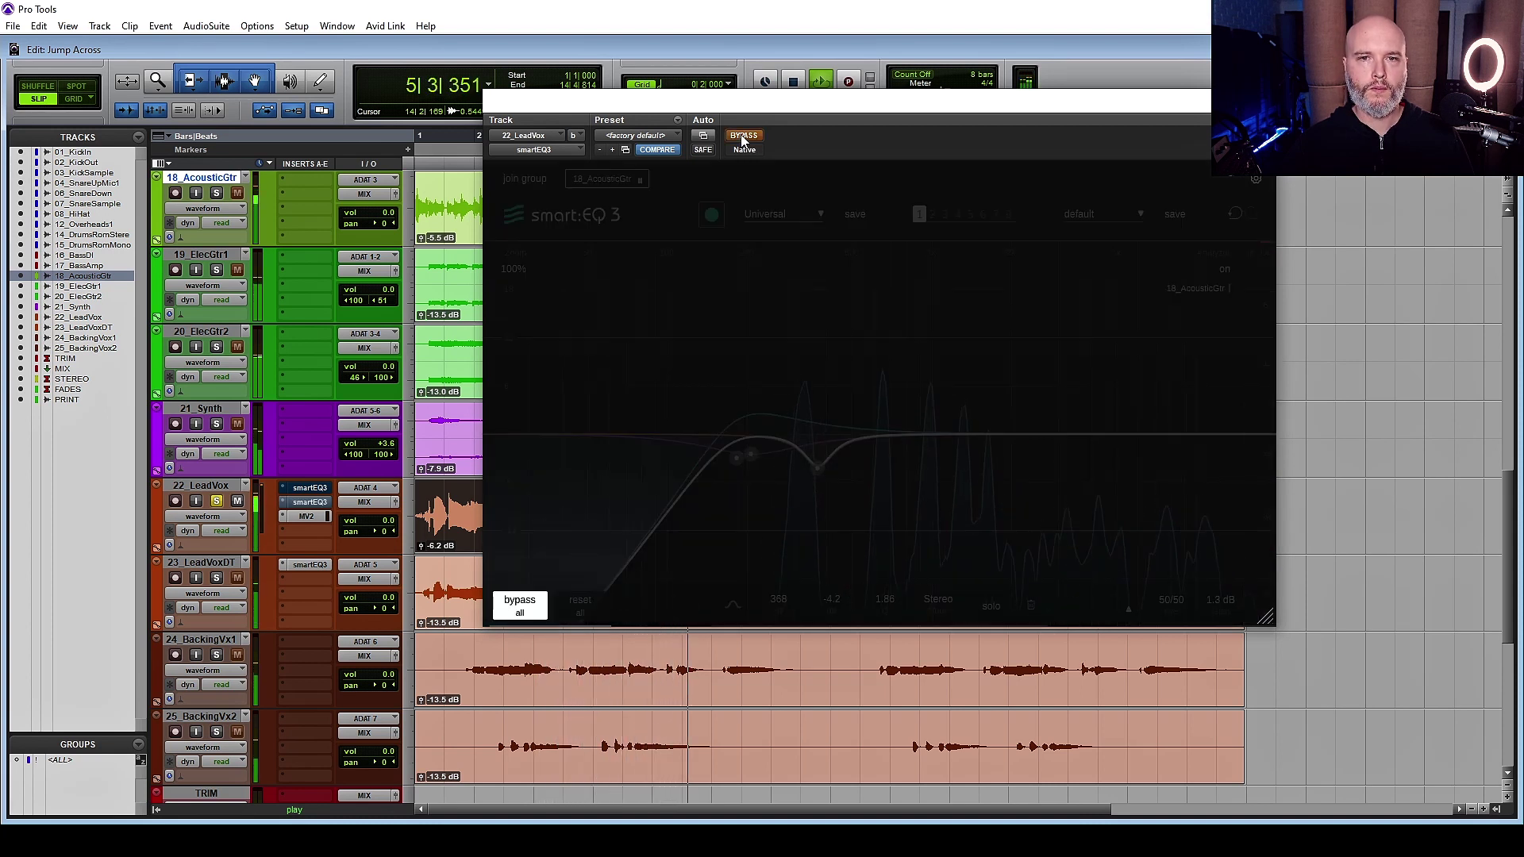
{"action": "left_click", "coordinate": [743, 137]}
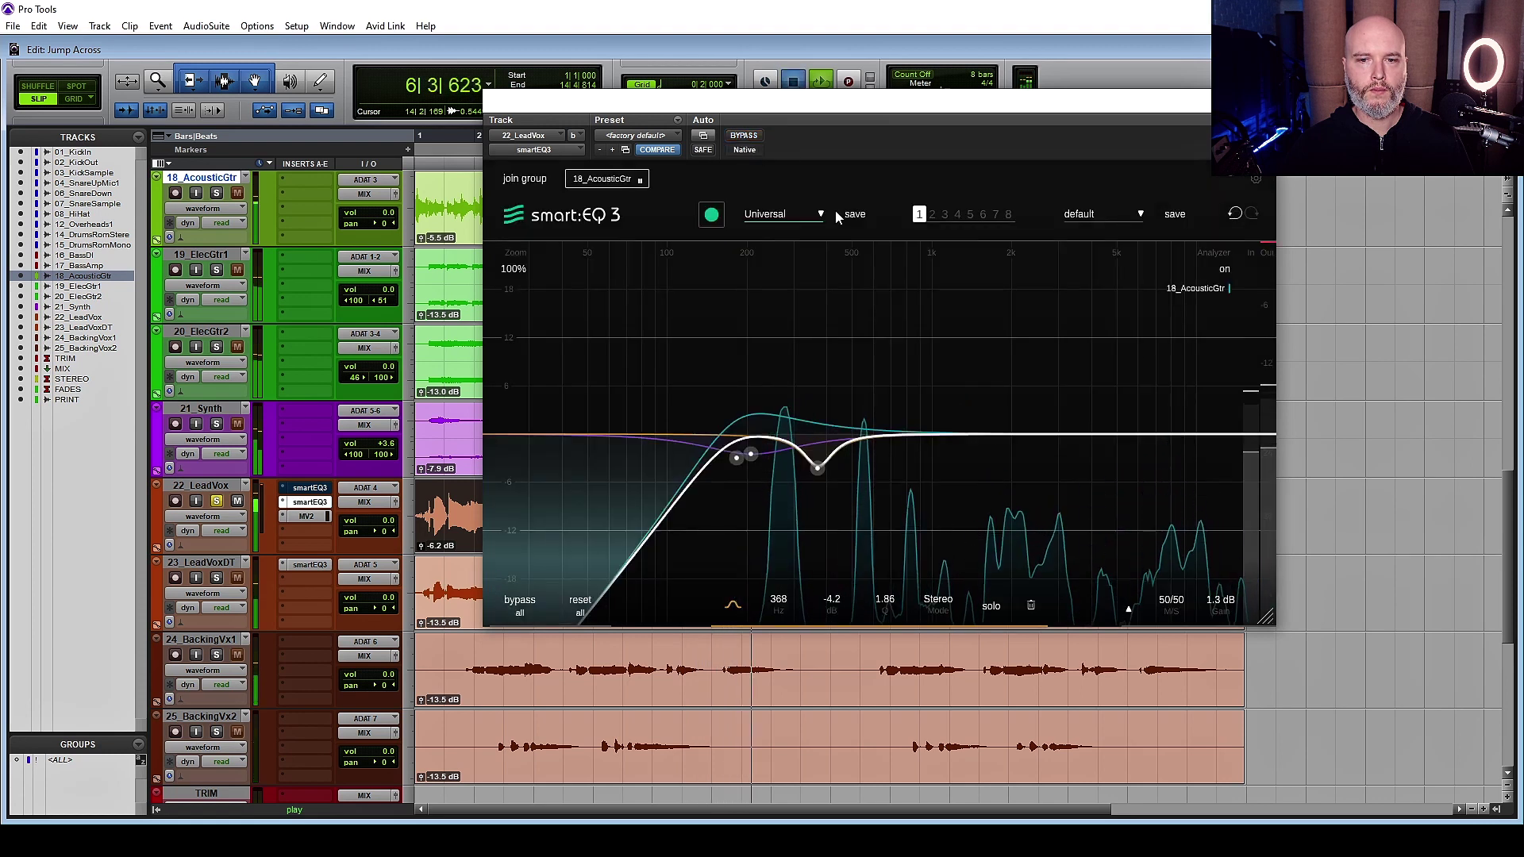
{"action": "key", "text": "space"}
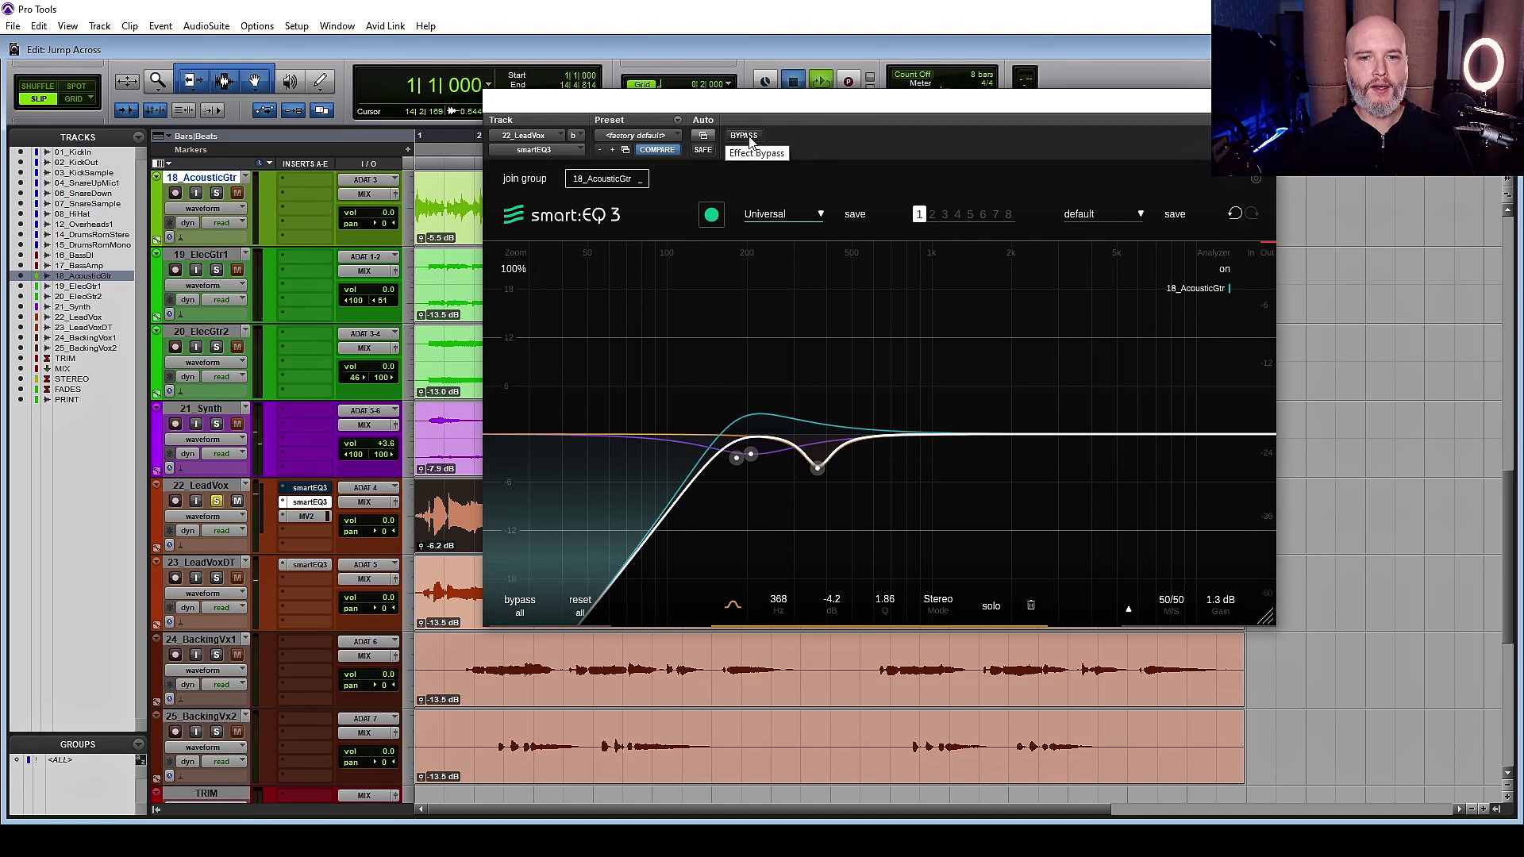
{"action": "key", "text": "space"}
{"action": "left_click", "coordinate": [744, 137]}
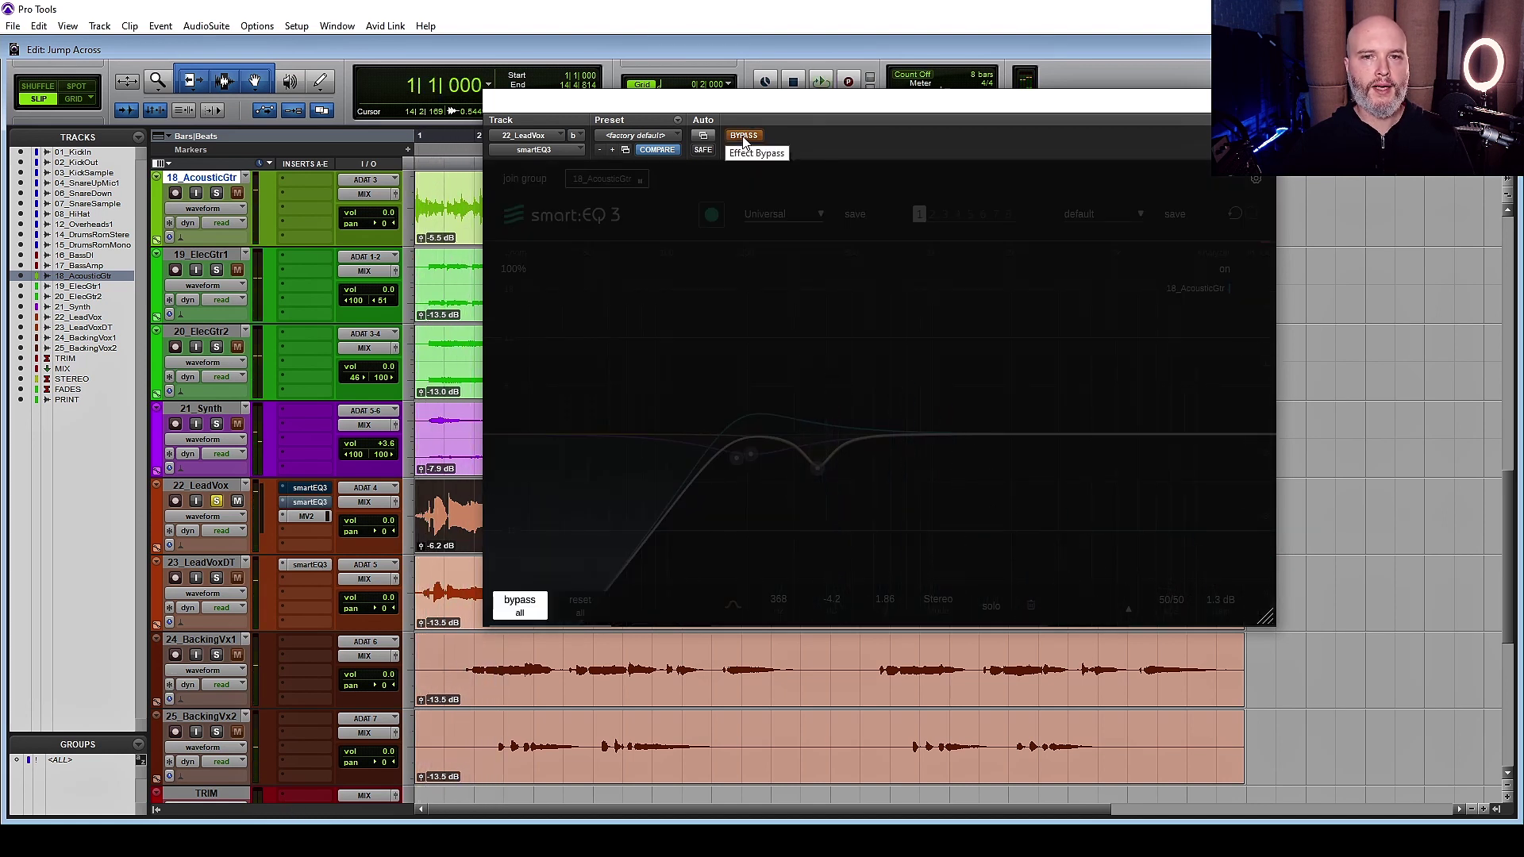
{"action": "left_click", "coordinate": [744, 136]}
{"action": "key", "text": "space"}
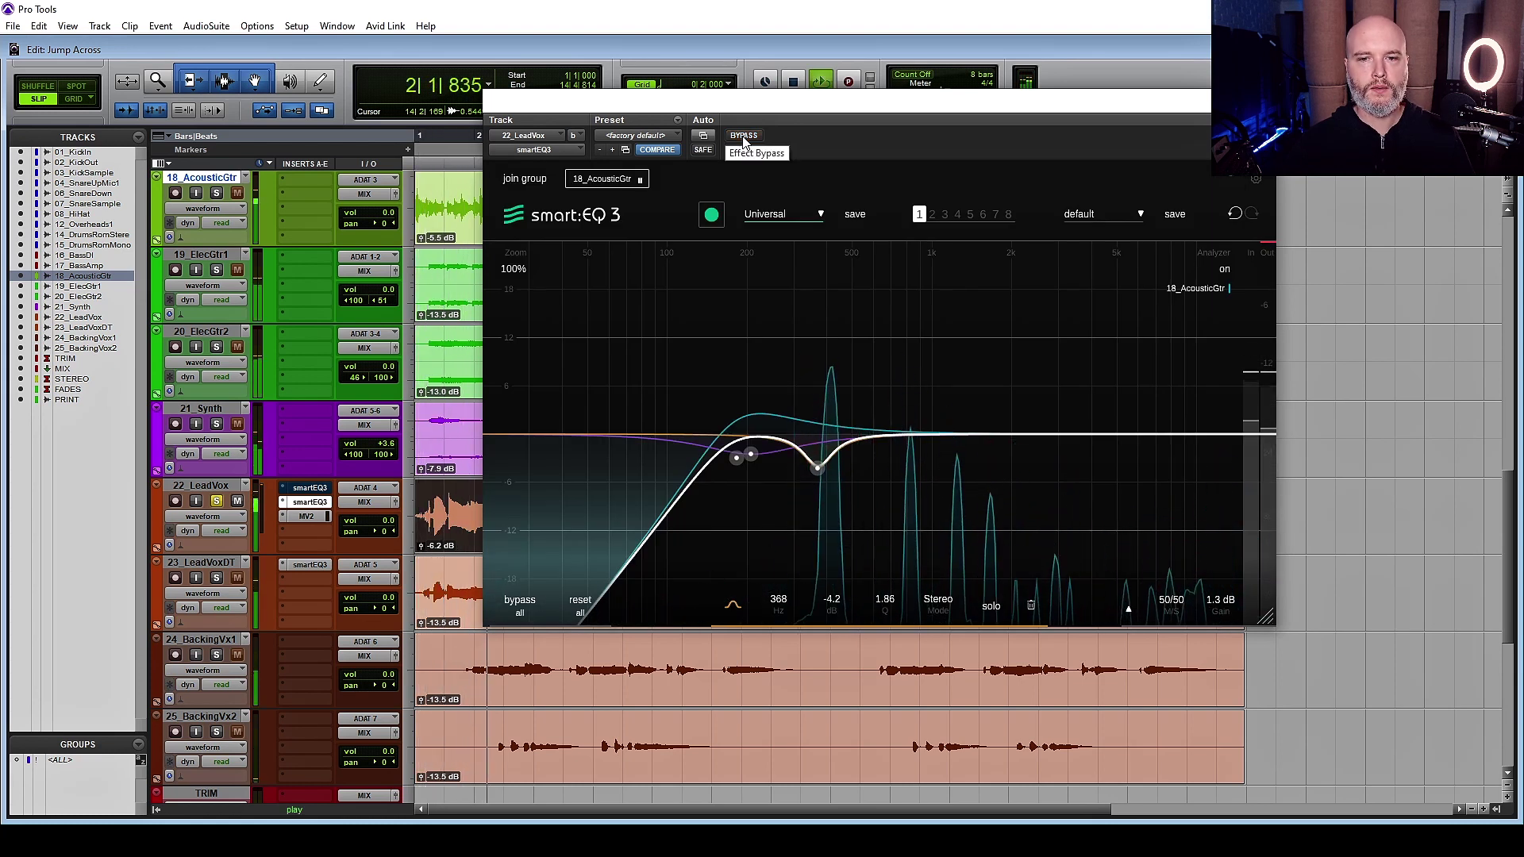
{"action": "key", "text": "space"}
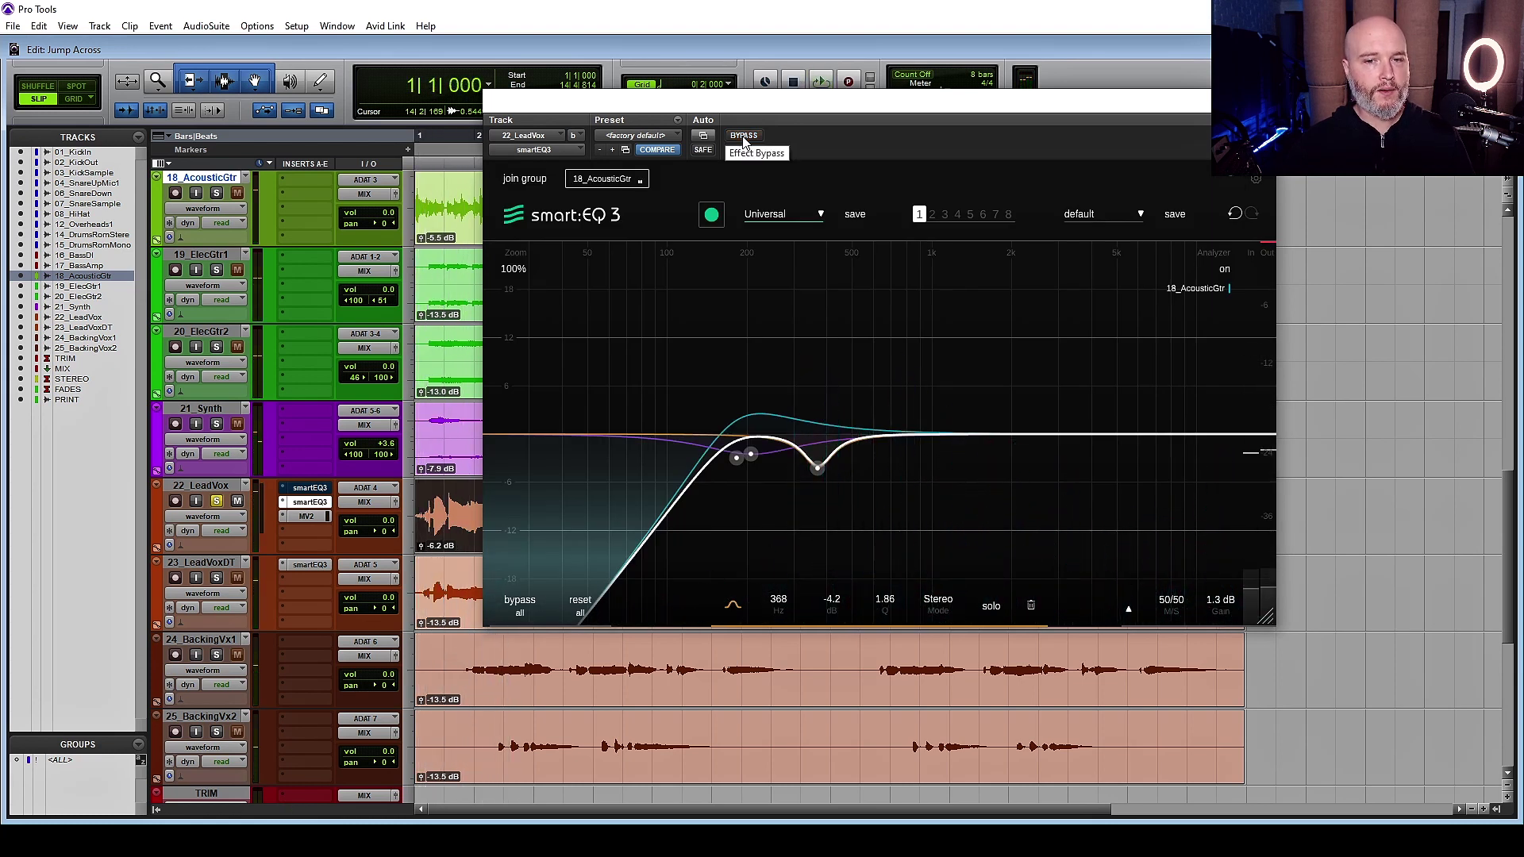
{"action": "left_click", "coordinate": [744, 137]}
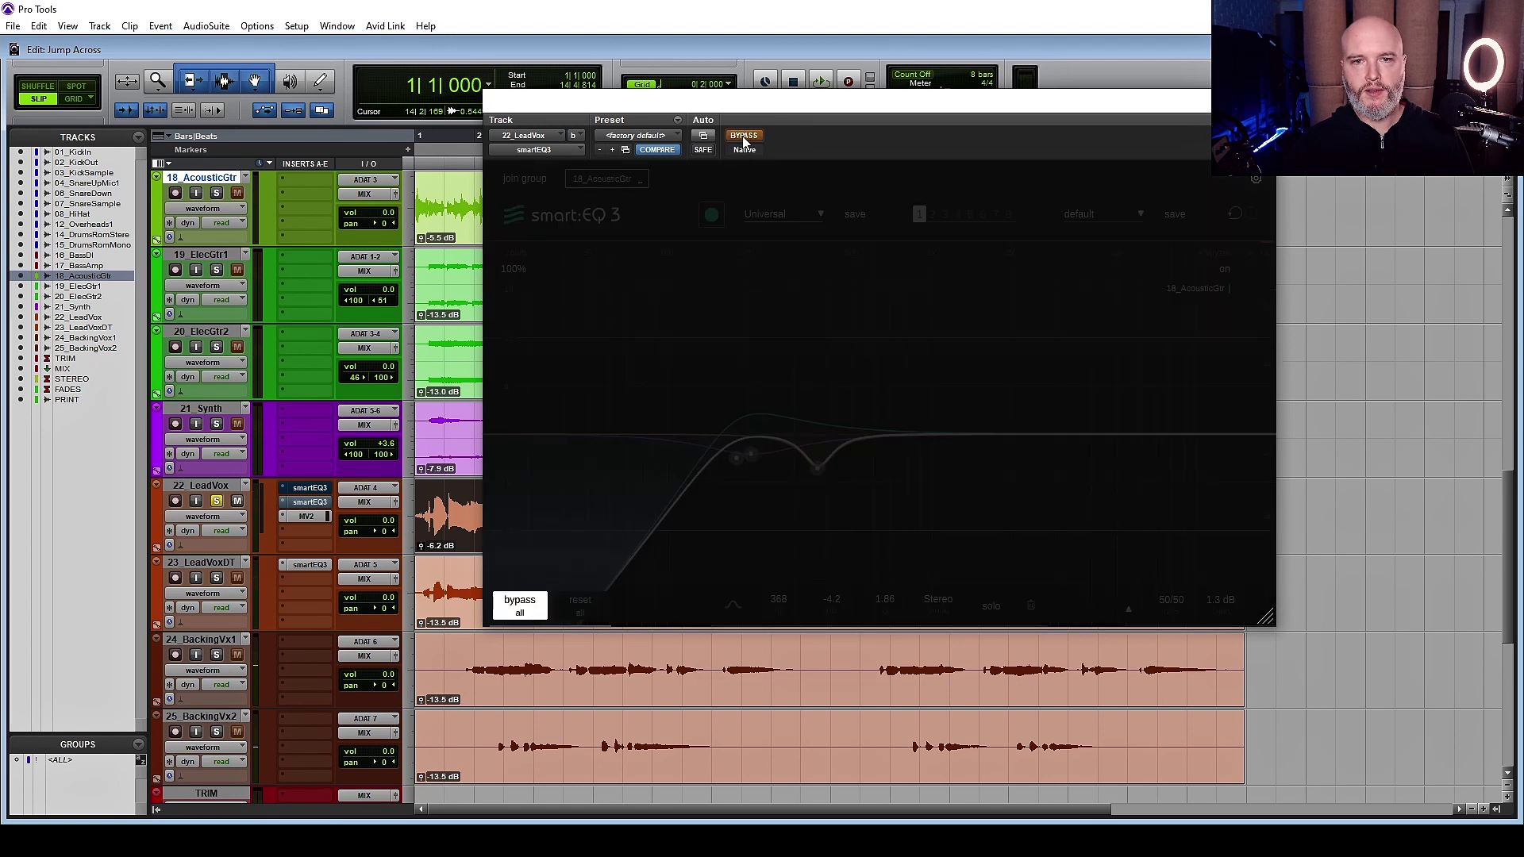
{"action": "left_click", "coordinate": [744, 137]}
- Add a narrow bell band with Q 2.92 during playback, boosted 24 dB and swept to 214 Hz
{"action": "key", "text": "space"}
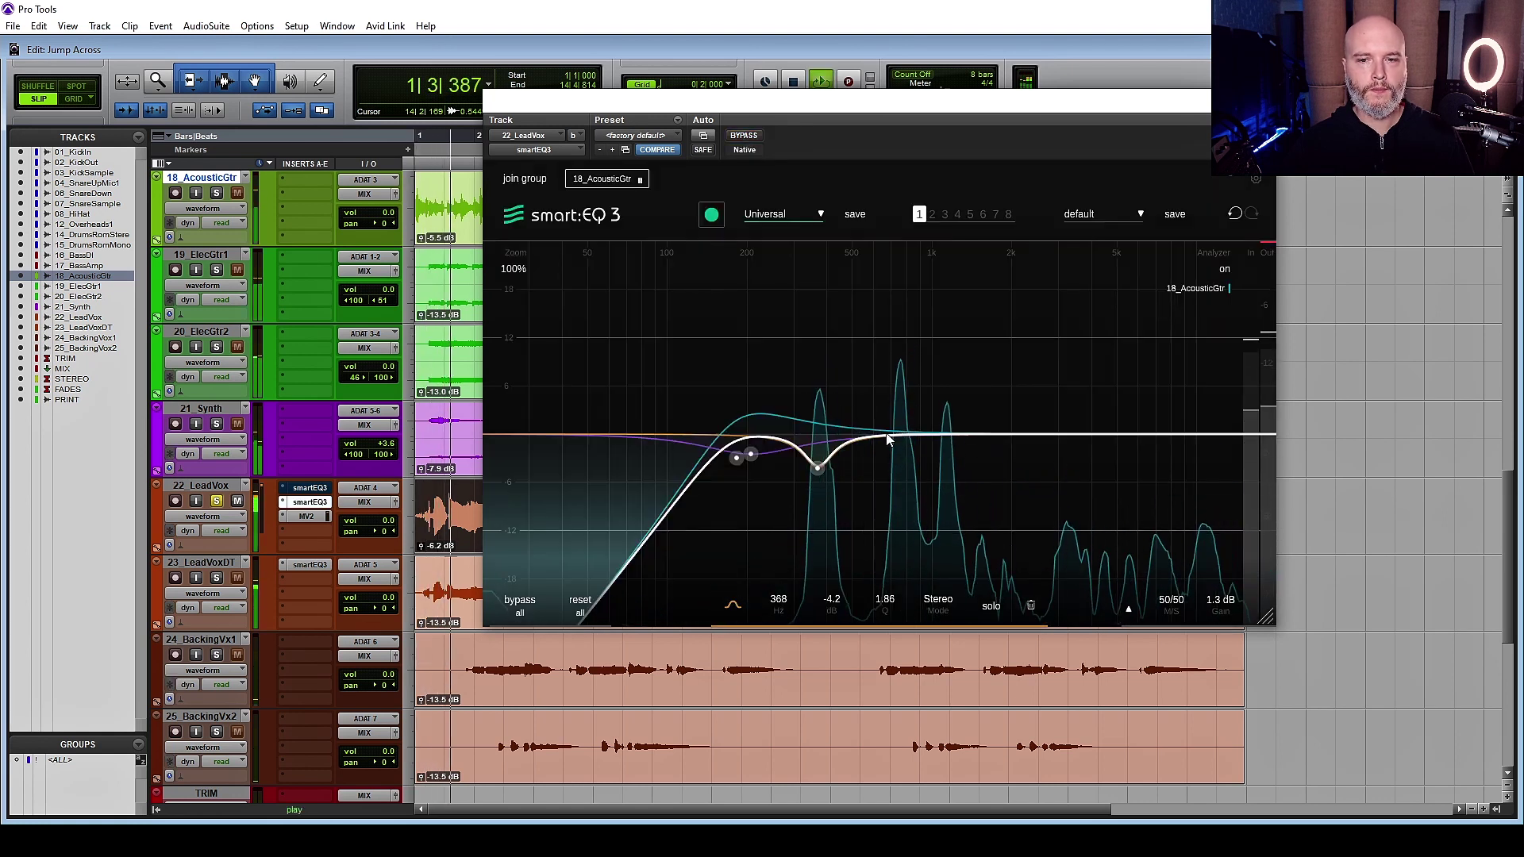
{"action": "left_click_drag", "start_coordinate": [889, 439], "coordinate": [758, 212]}
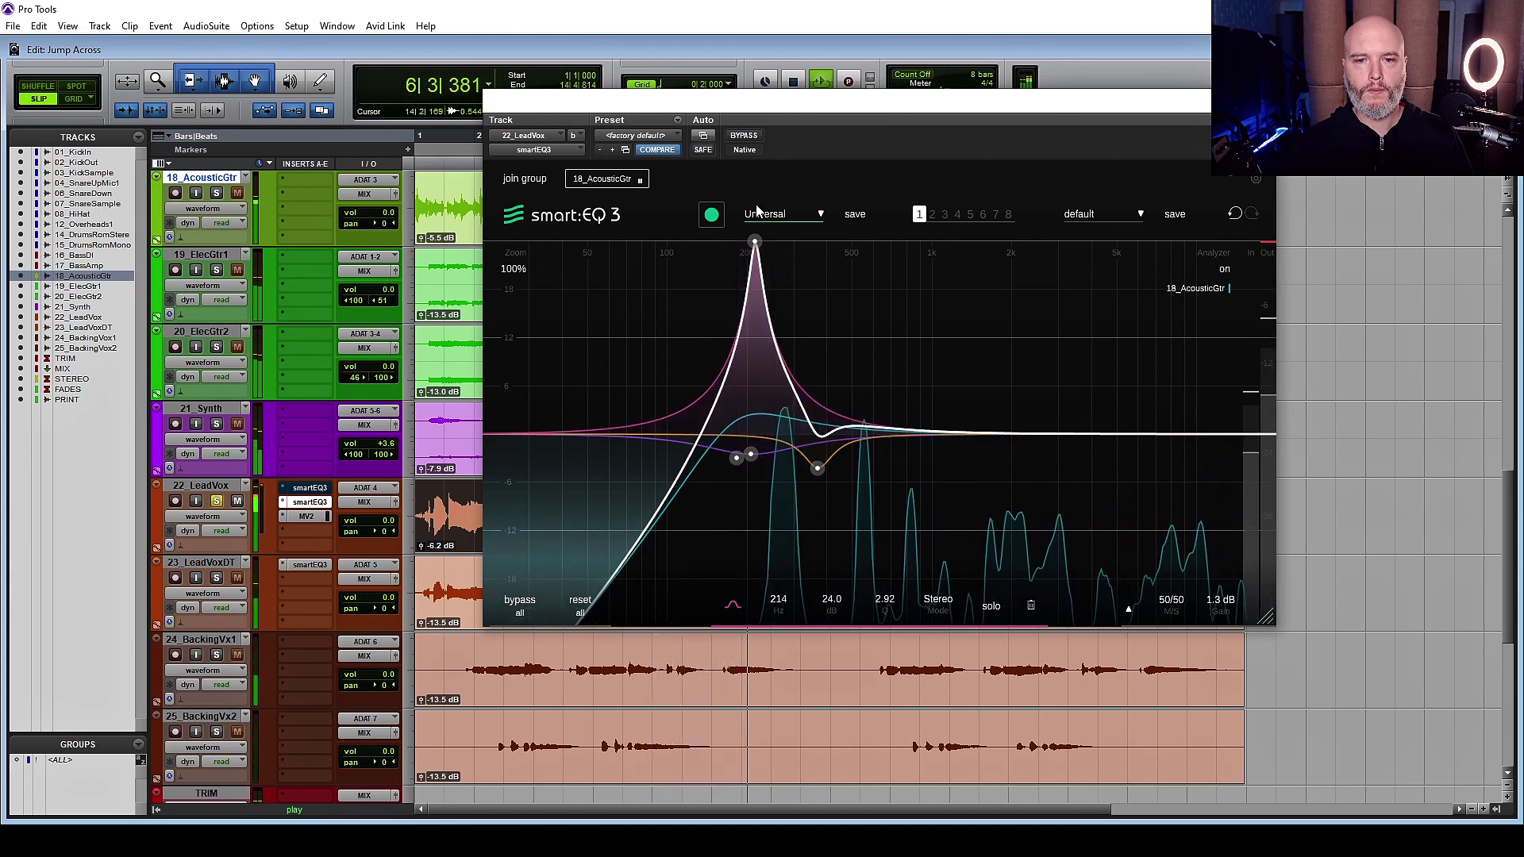
{"action": "key", "text": "space"}
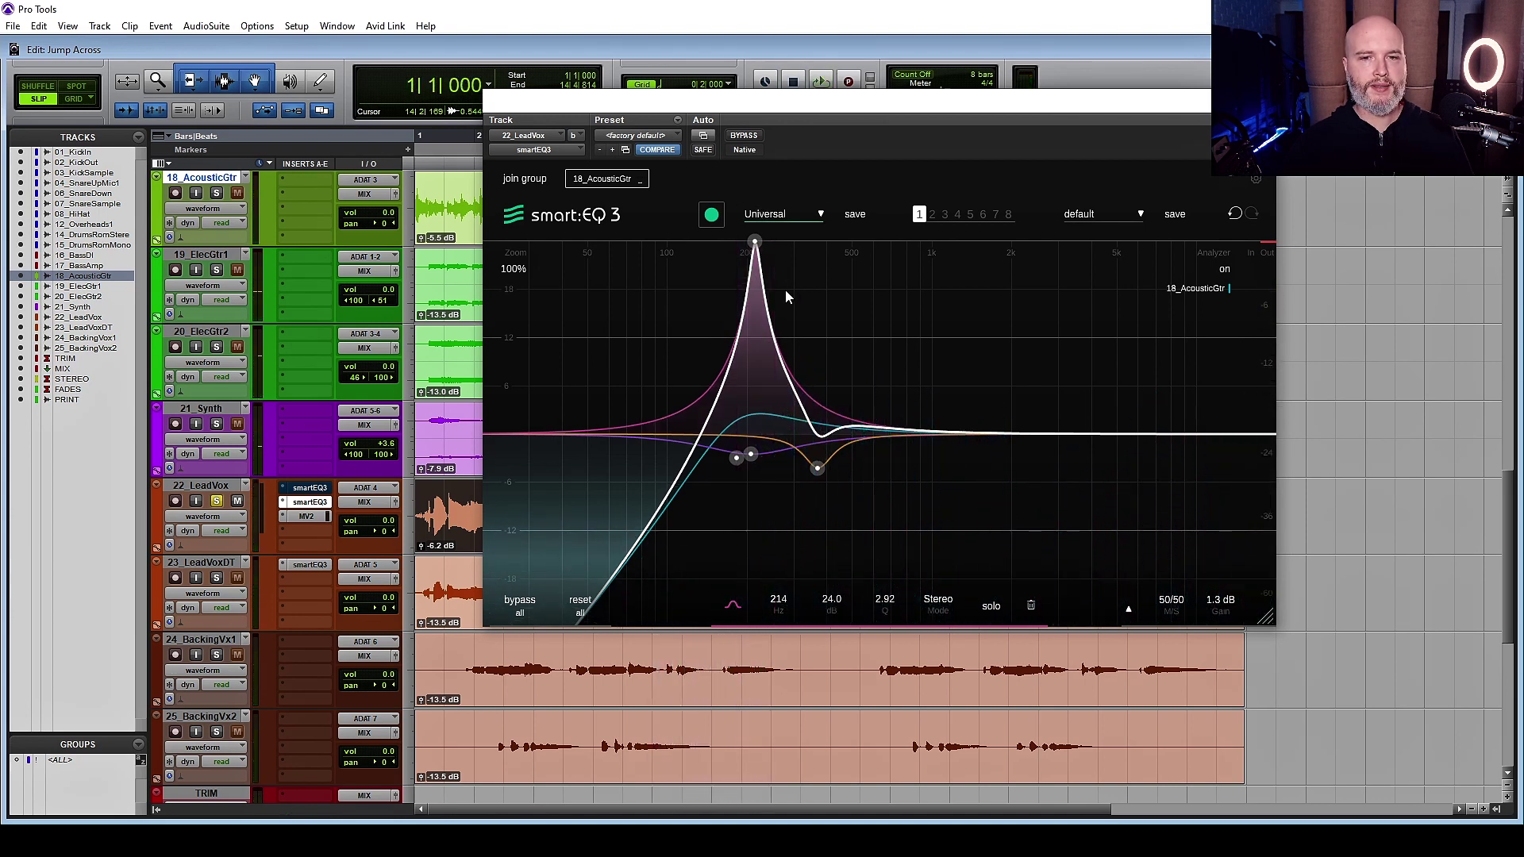
- Sweep the boosted 214 Hz band up to 605 Hz and back down to 229 Hz while playing the vocal
{"action": "left_click_drag", "start_coordinate": [755, 243], "coordinate": [874, 213]}
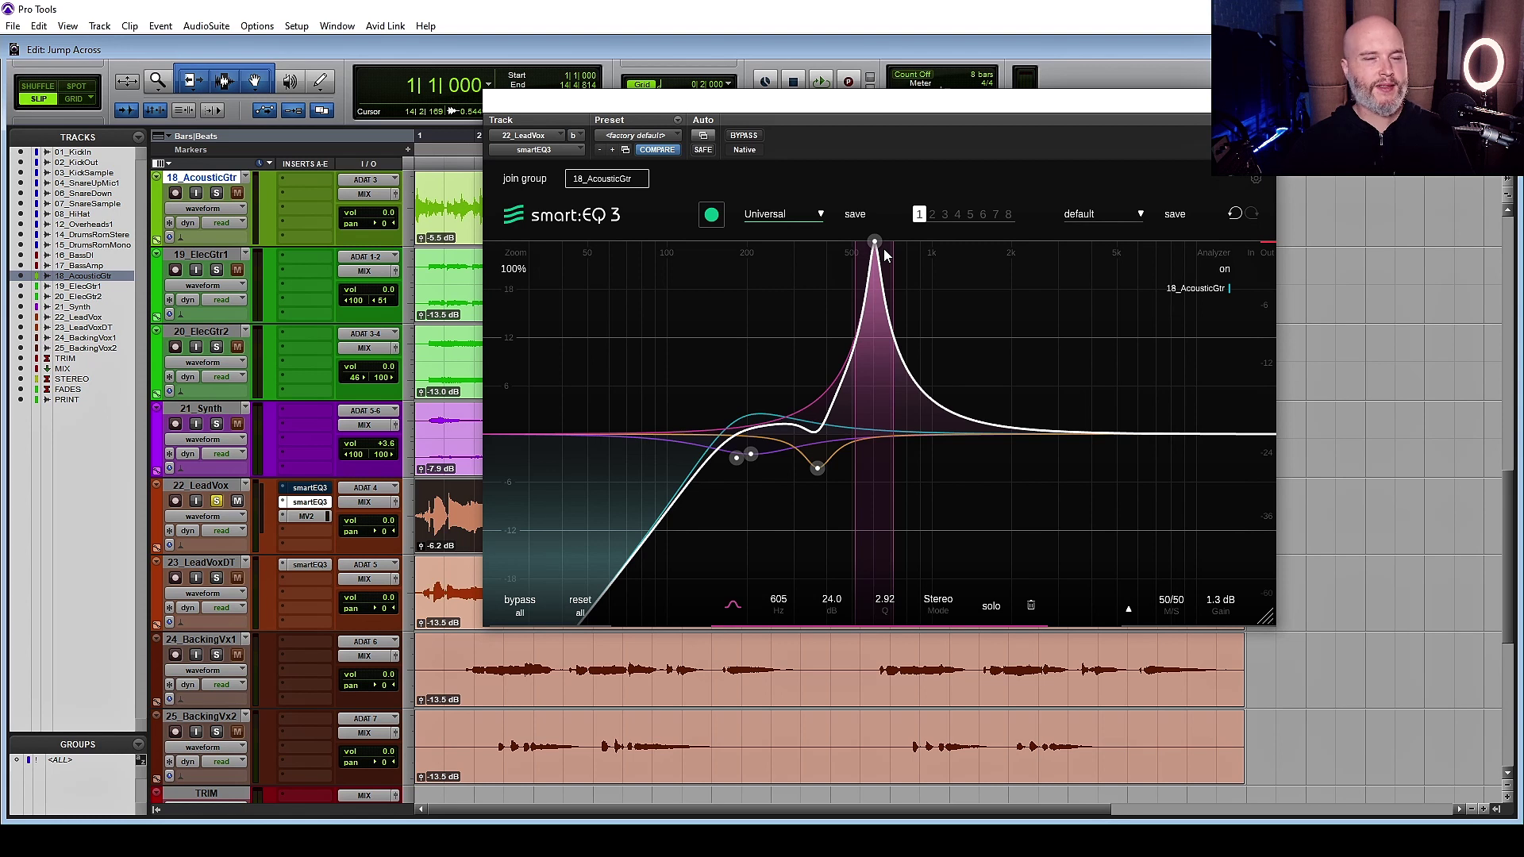
{"action": "key", "text": "space"}
{"action": "left_click_drag", "start_coordinate": [874, 243], "coordinate": [755, 104]}
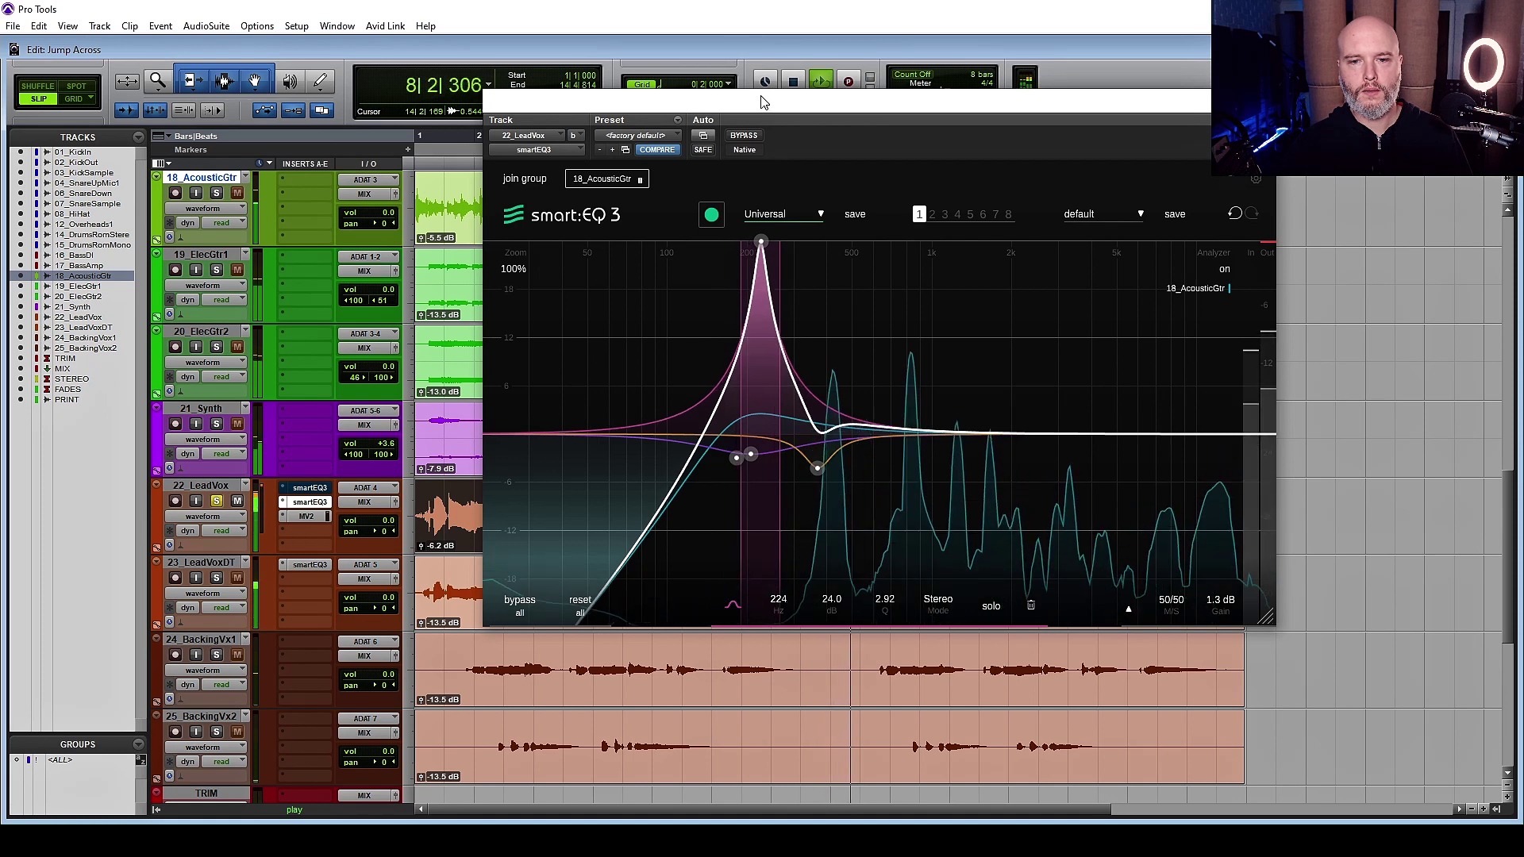
{"action": "left_click_drag", "start_coordinate": [763, 97], "coordinate": [764, 94]}
{"action": "key", "text": "space"}
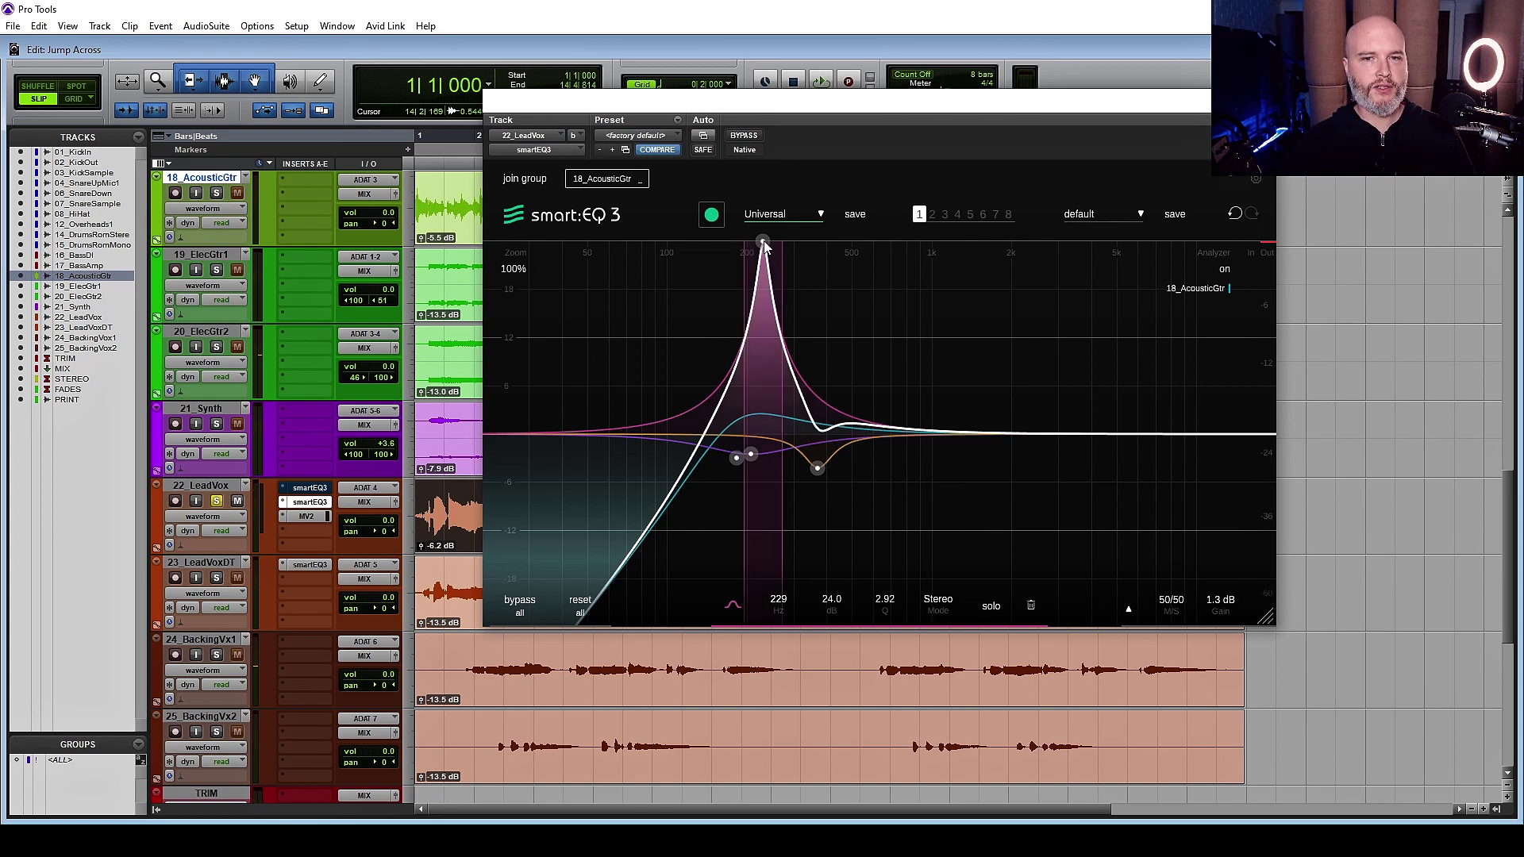
- Fine-tune the boosted 229 Hz band to 261 Hz over repeated playback of the vocal
{"action": "left_click_drag", "start_coordinate": [764, 245], "coordinate": [779, 238]}
{"action": "key", "text": "space"}
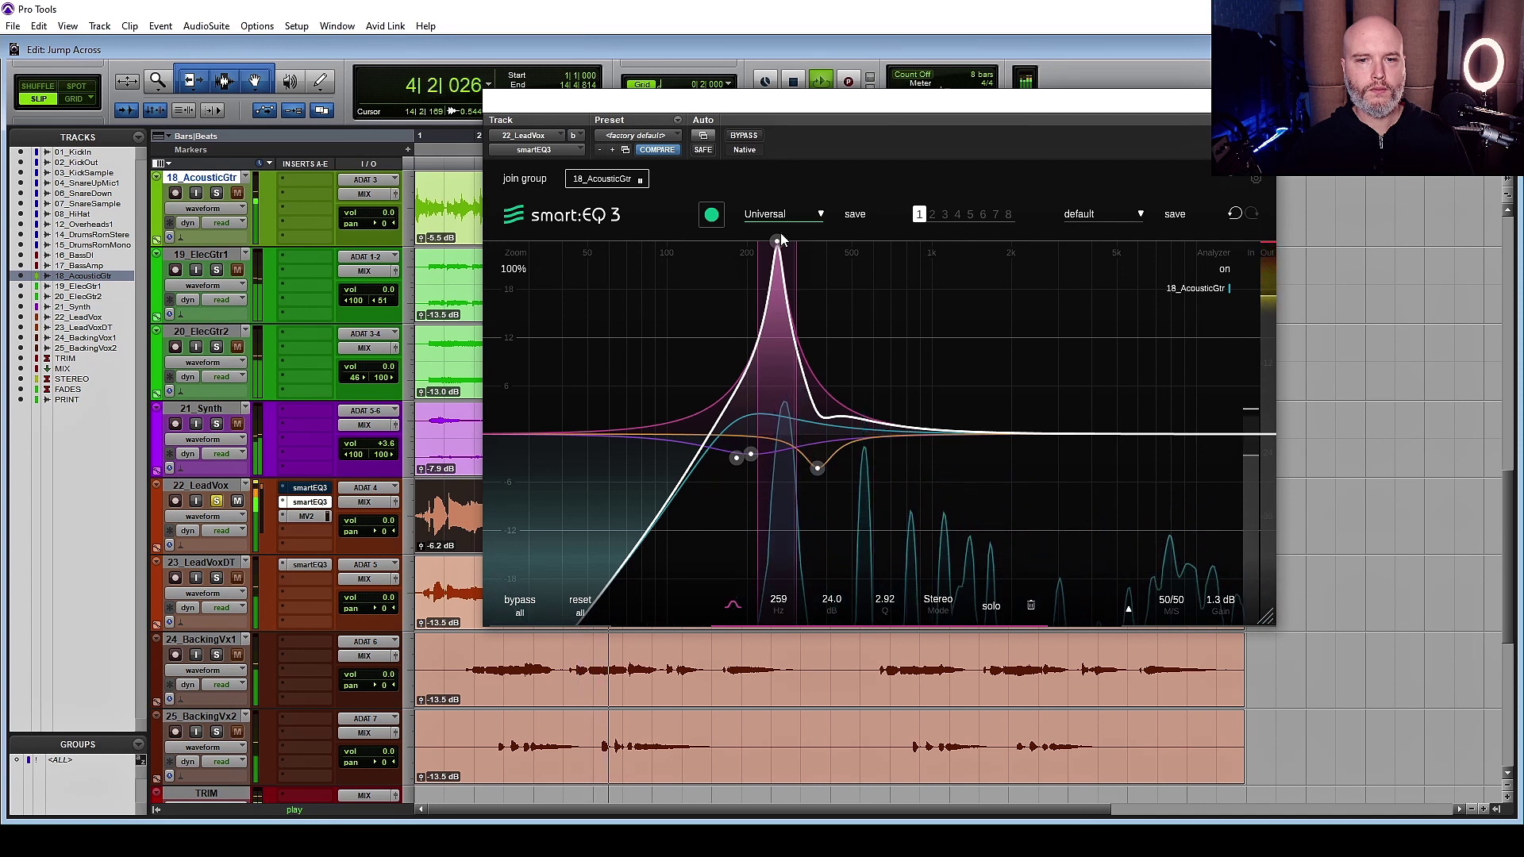
{"action": "key", "text": "space"}
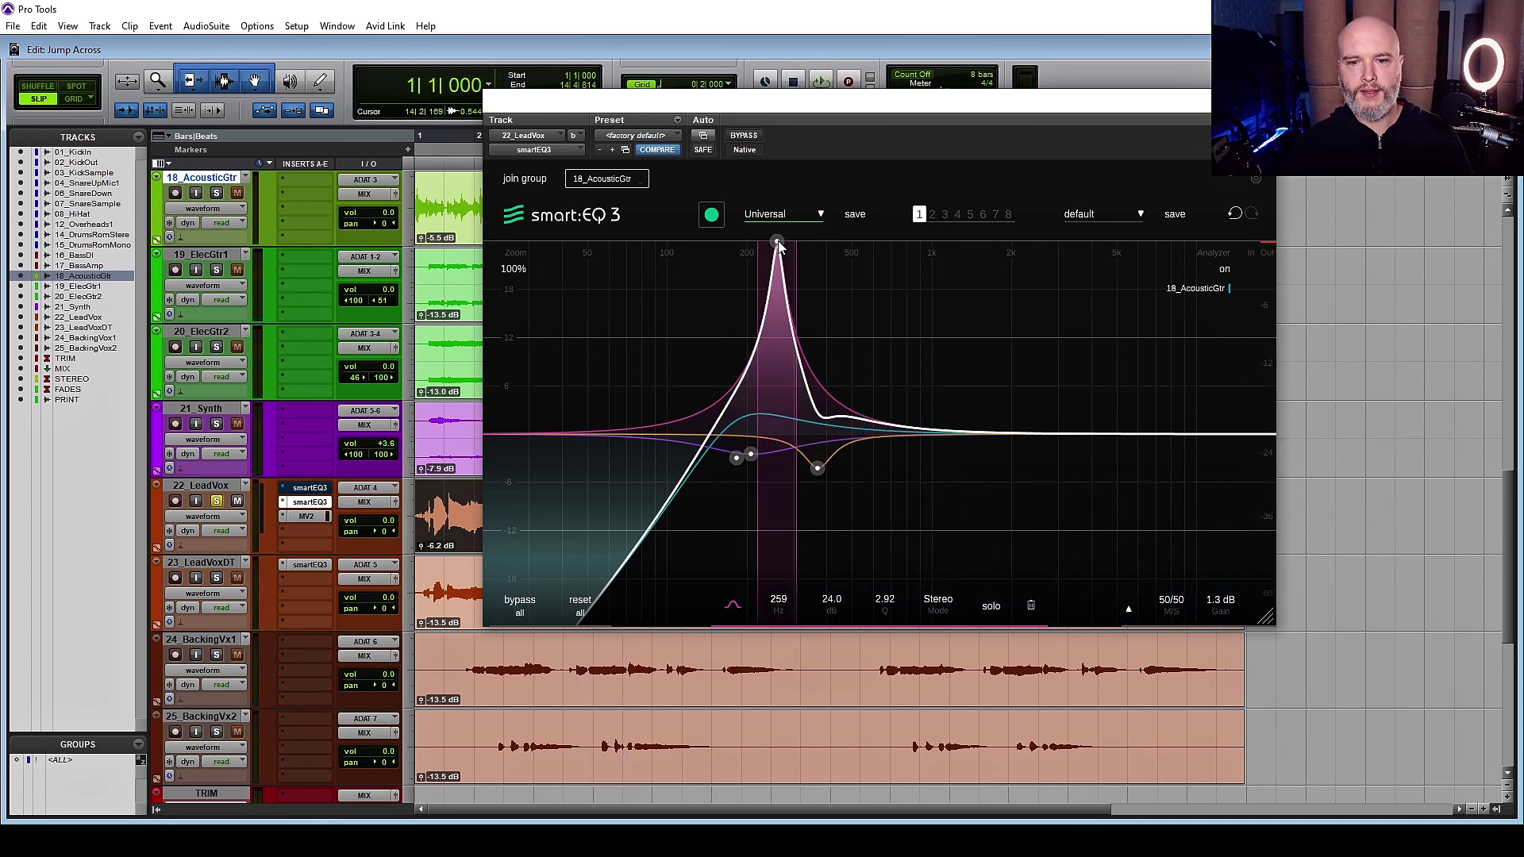
{"action": "key", "text": "space"}
{"action": "left_click_drag", "start_coordinate": [778, 245], "coordinate": [779, 241]}
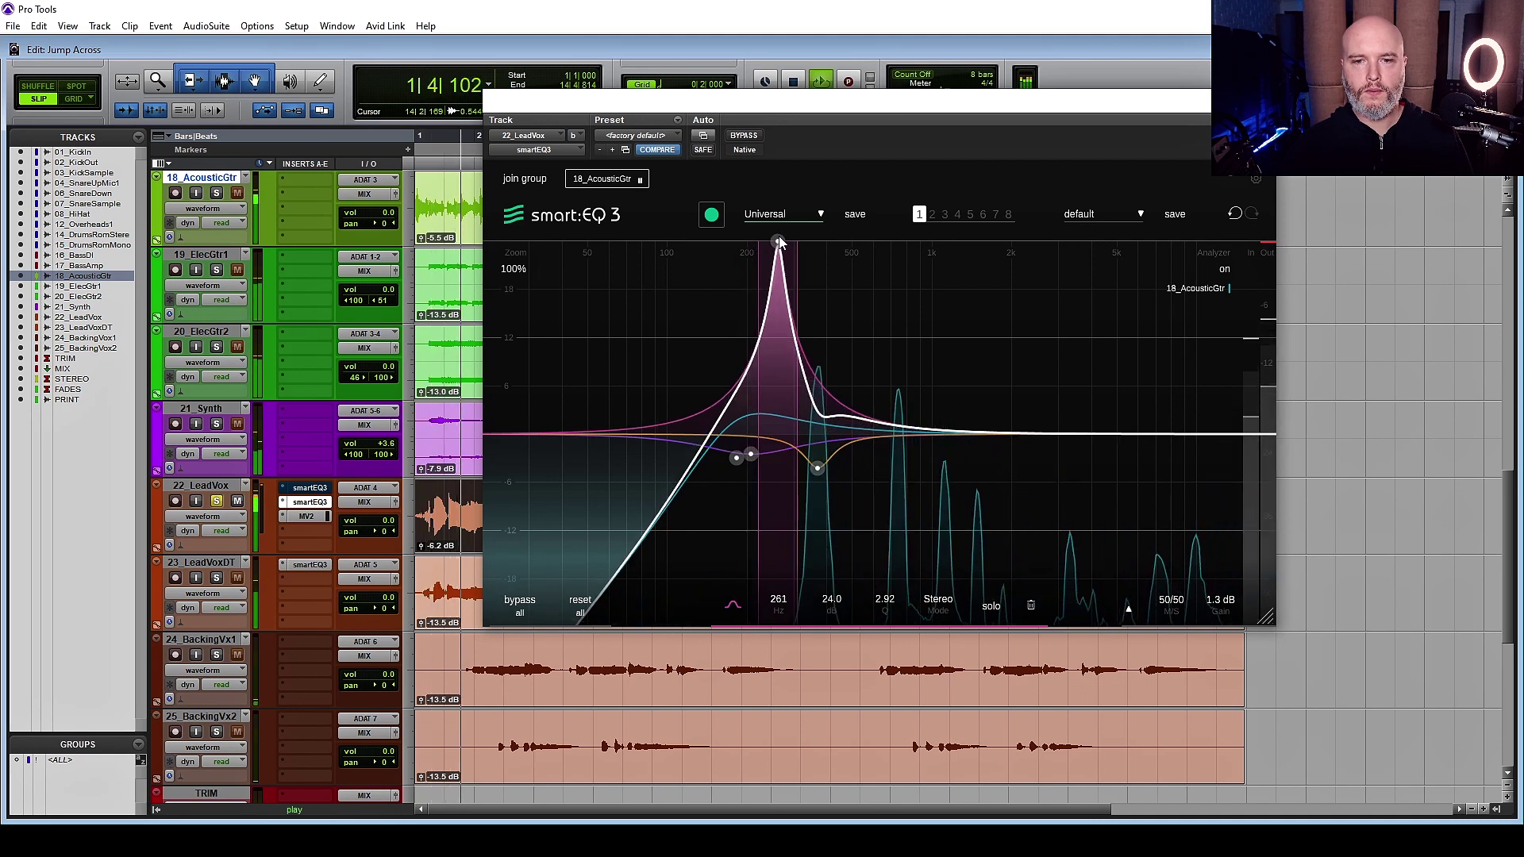
{"action": "key", "text": "space"}
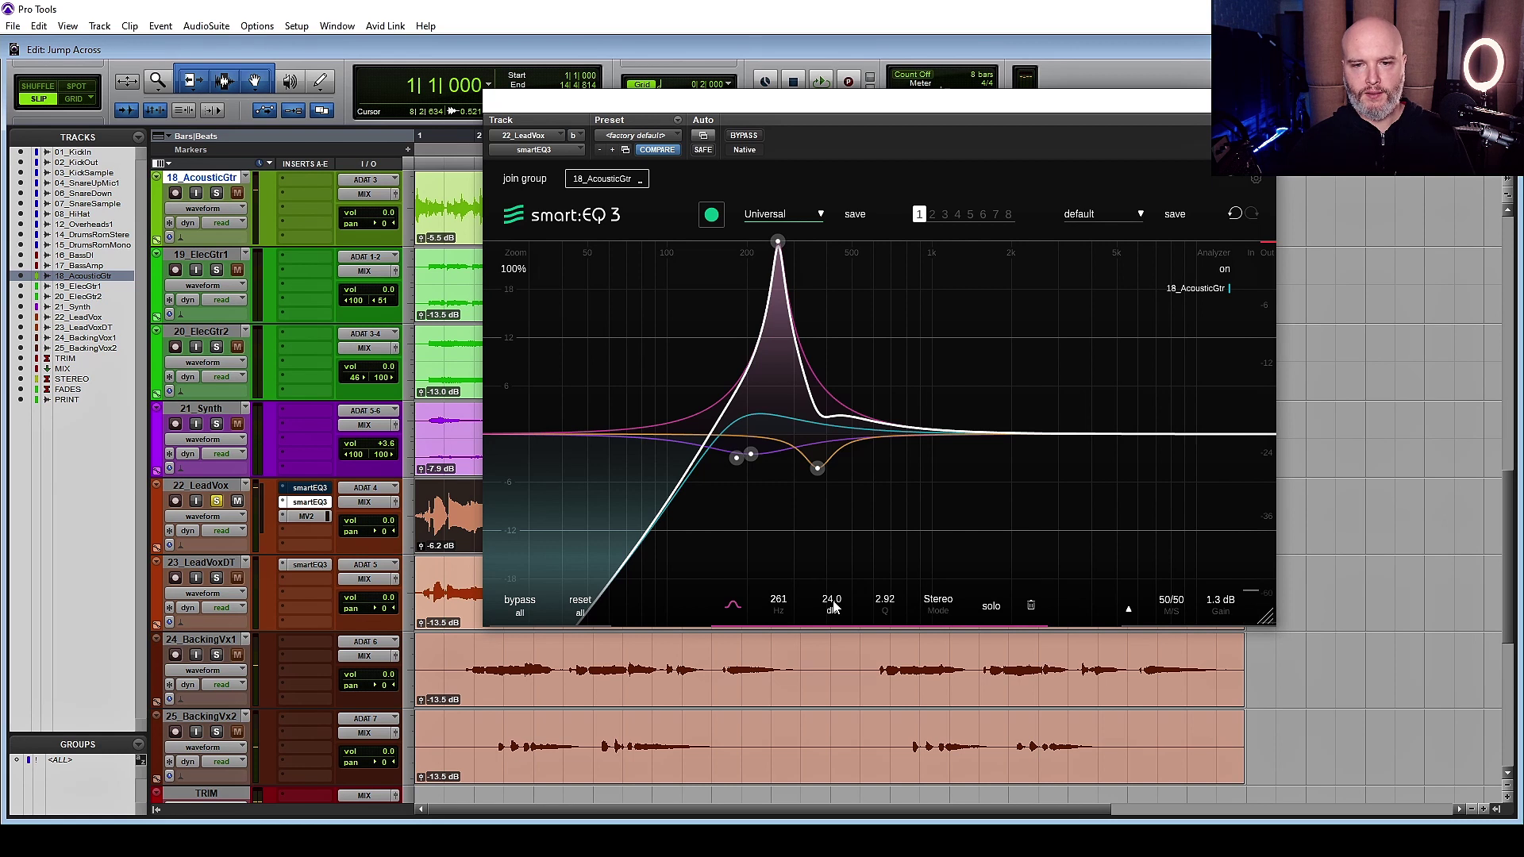
- Cut the 261 Hz band to -5.7 dB and audition the vocal with that band switched off and on
{"action": "left_click_drag", "start_coordinate": [833, 607], "coordinate": [839, 743]}
{"action": "key", "text": "space"}
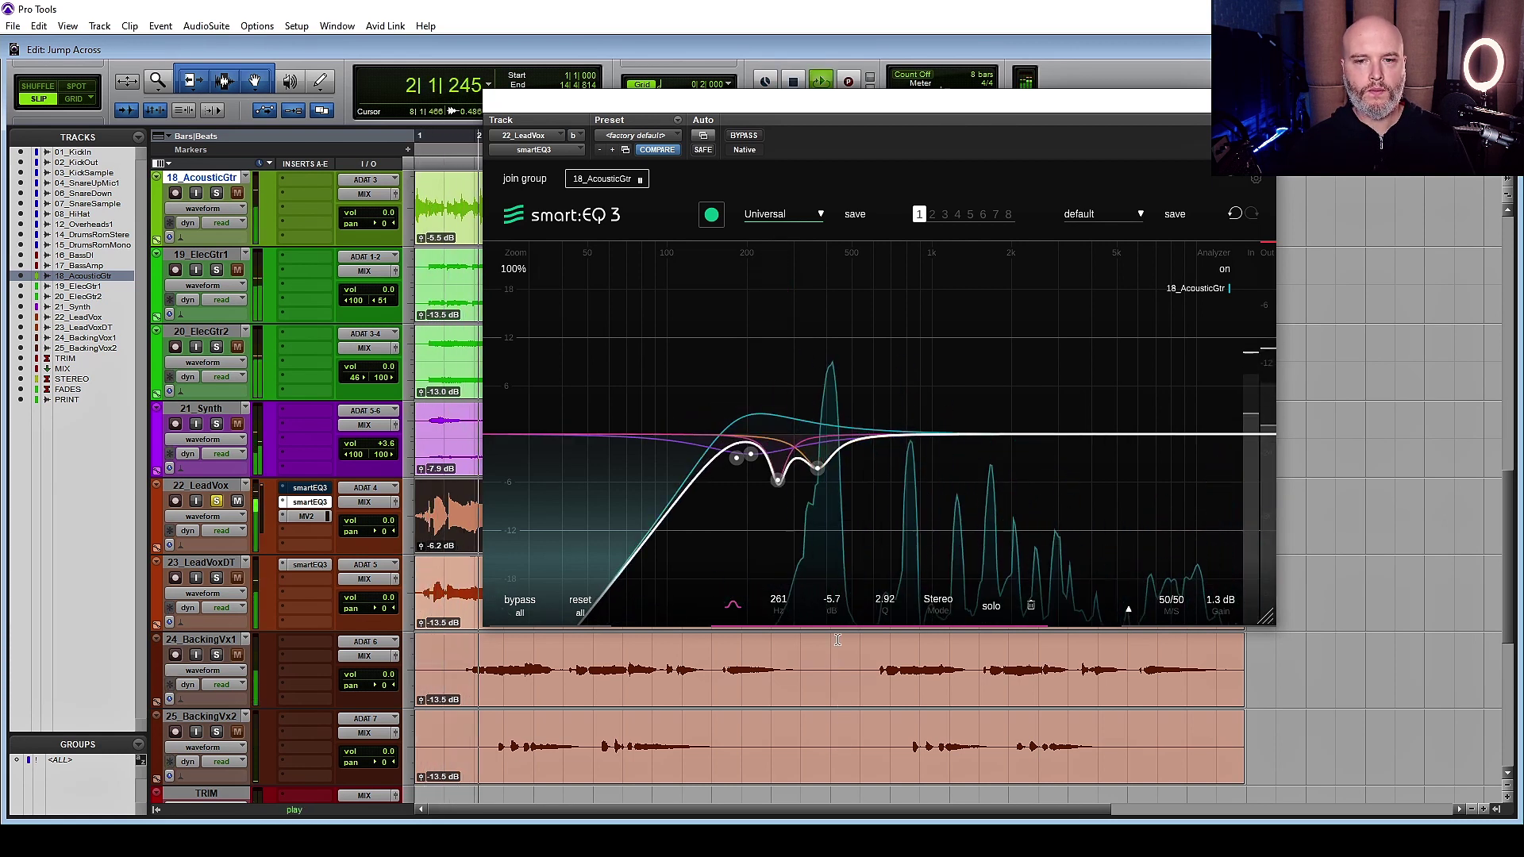
{"action": "key", "text": "space"}
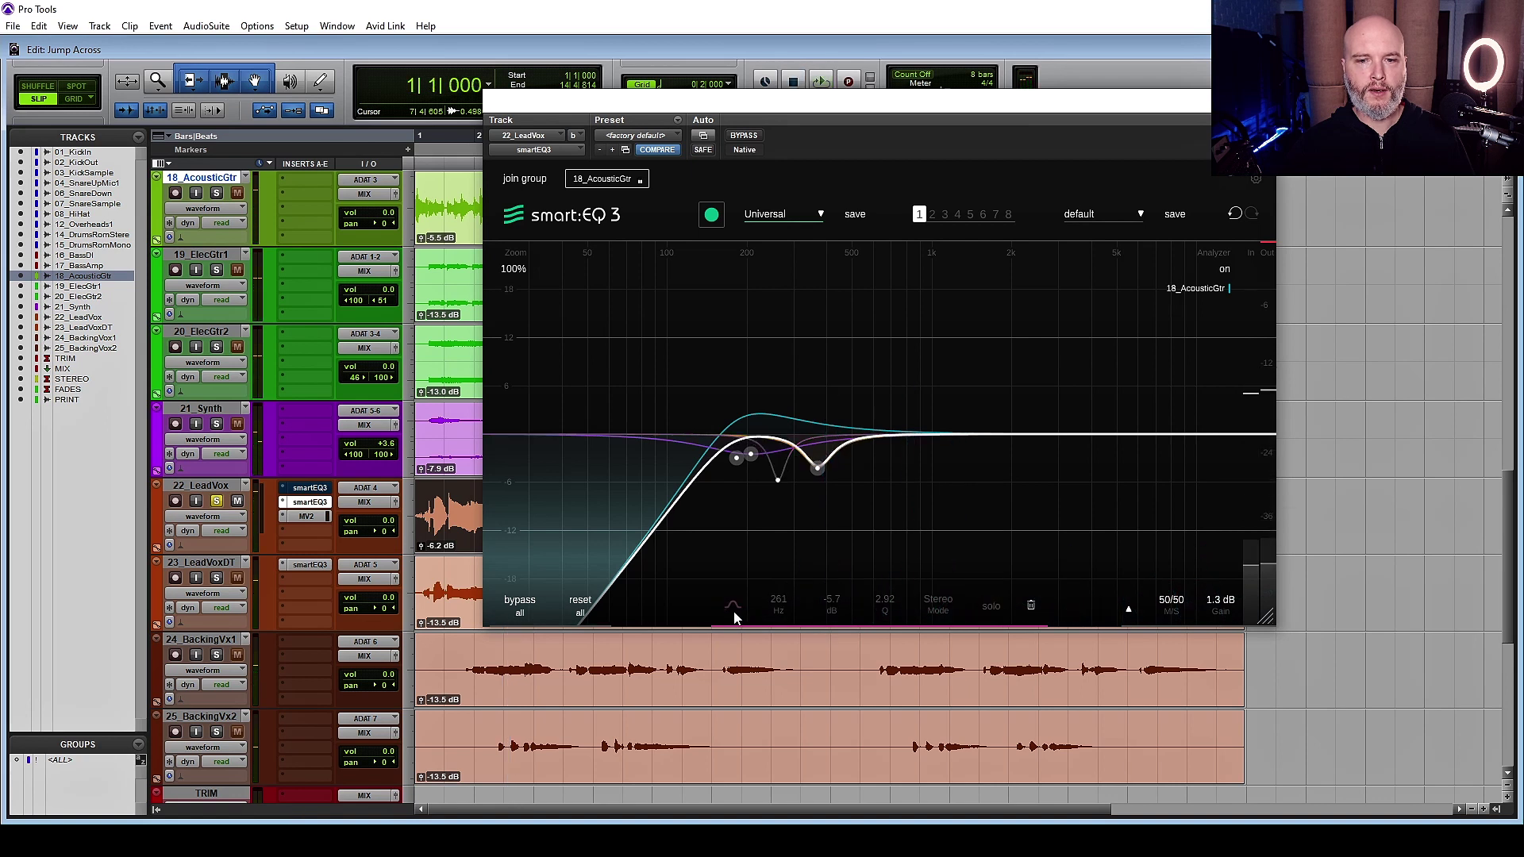
{"action": "key", "text": "space"}
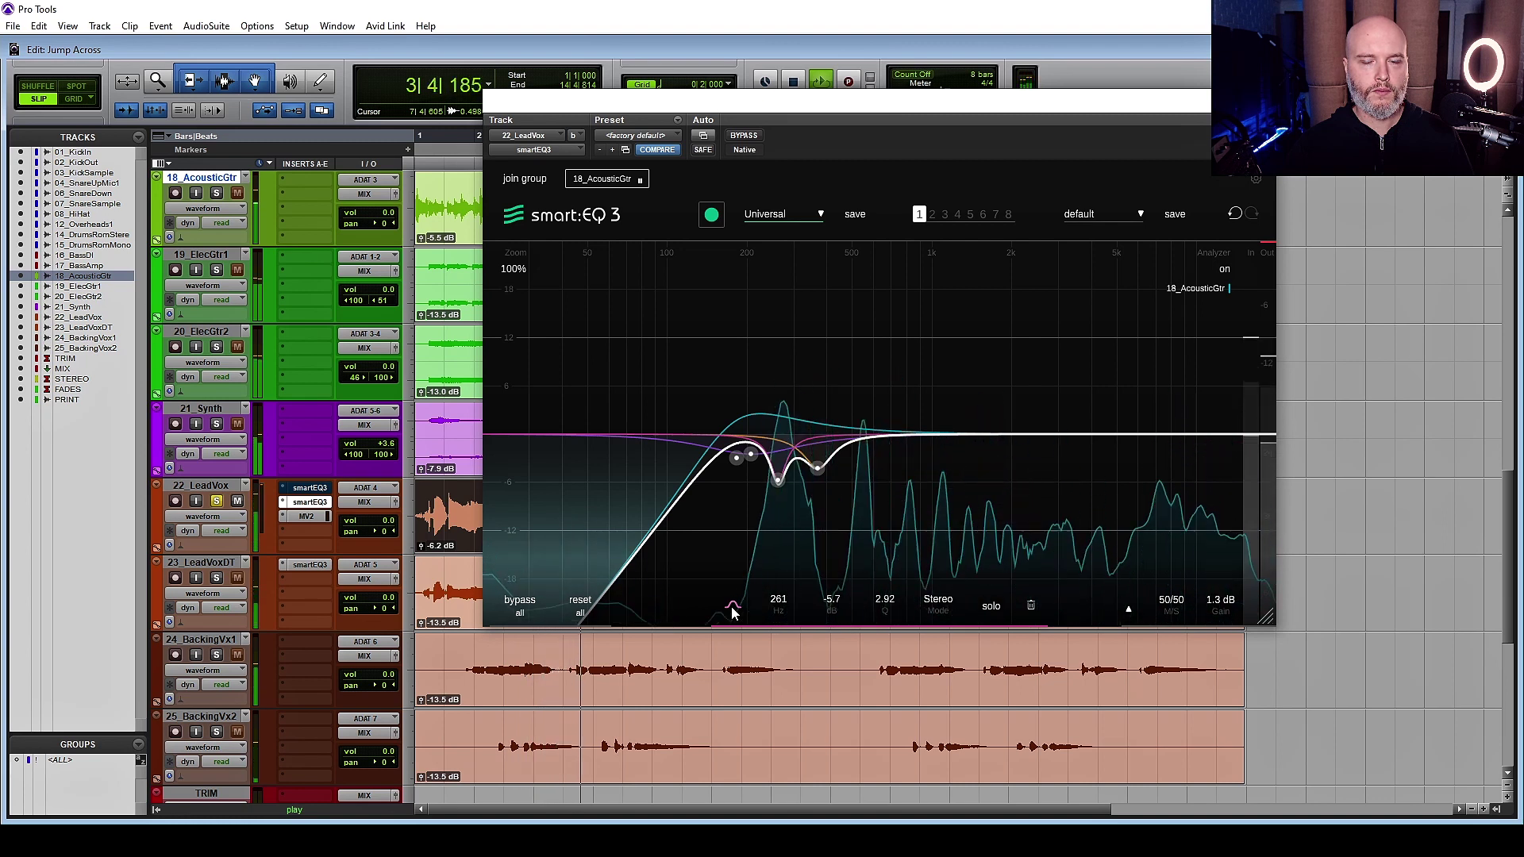
{"action": "key", "text": "space"}
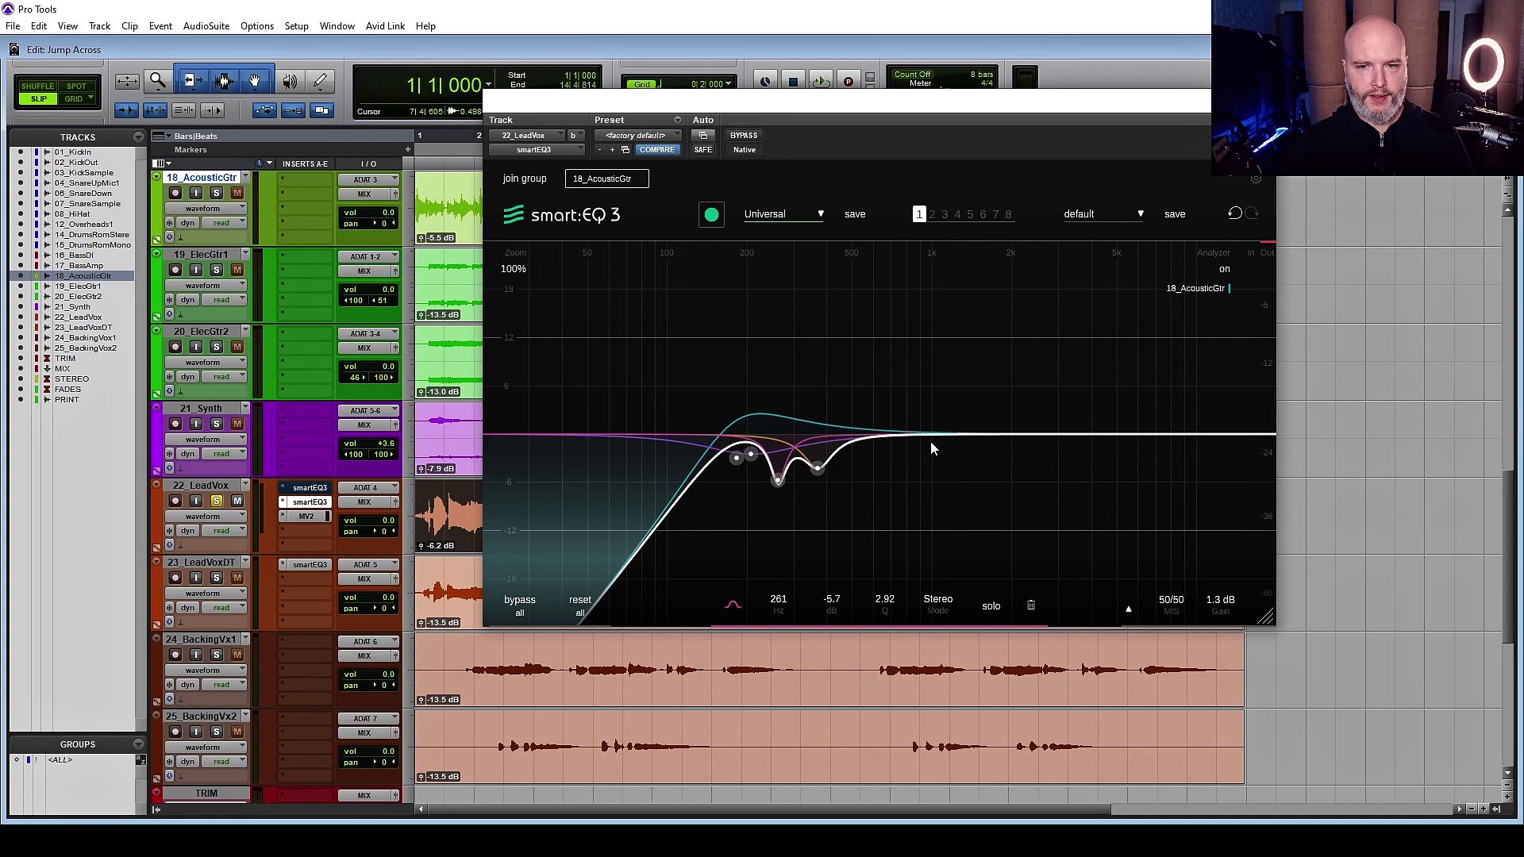
{"action": "key", "text": "space"}
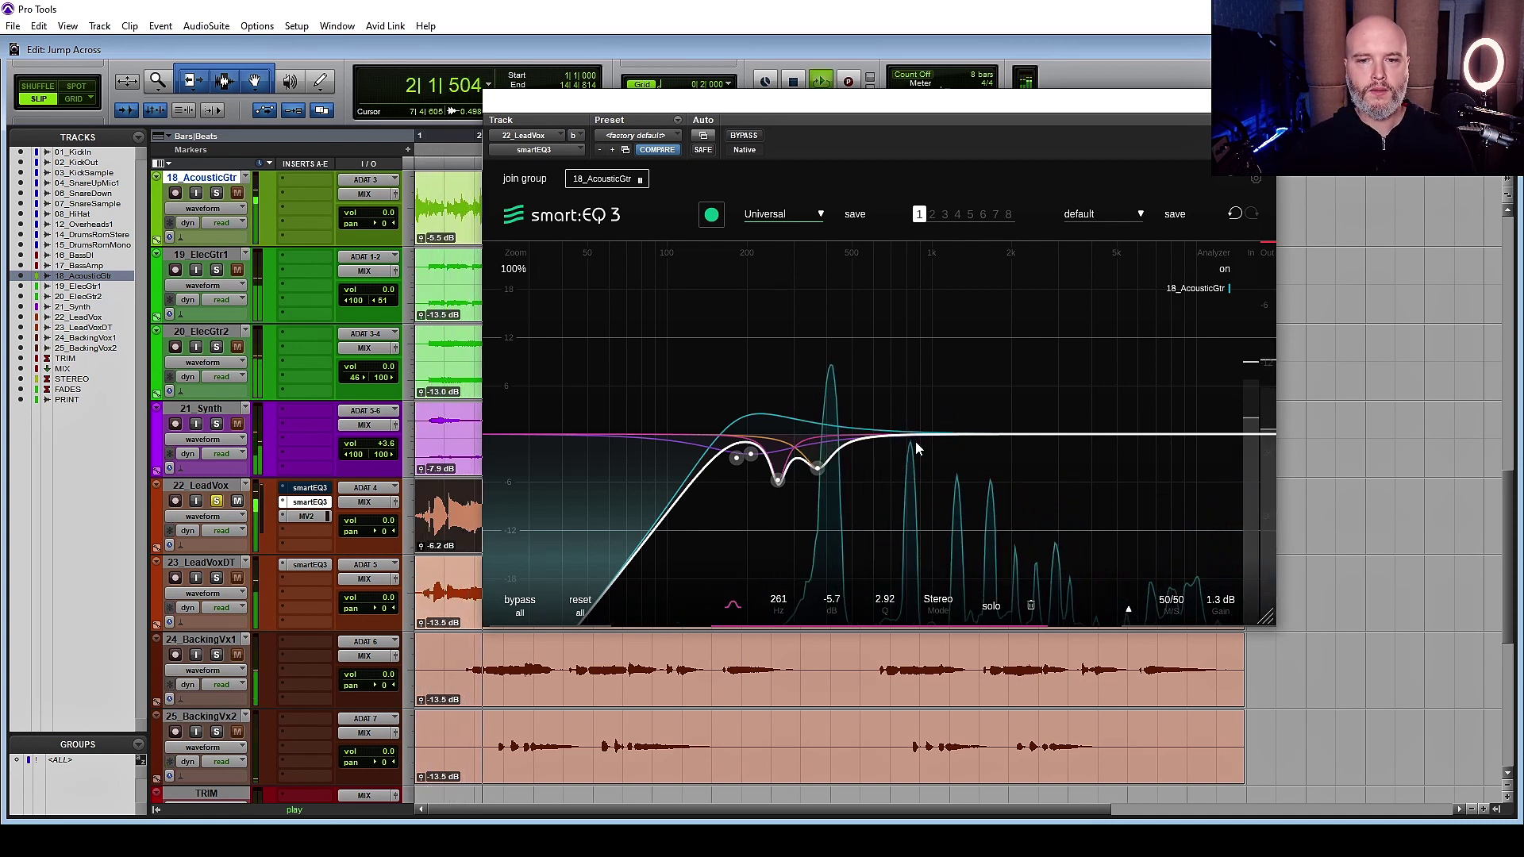
{"action": "key", "text": "space"}
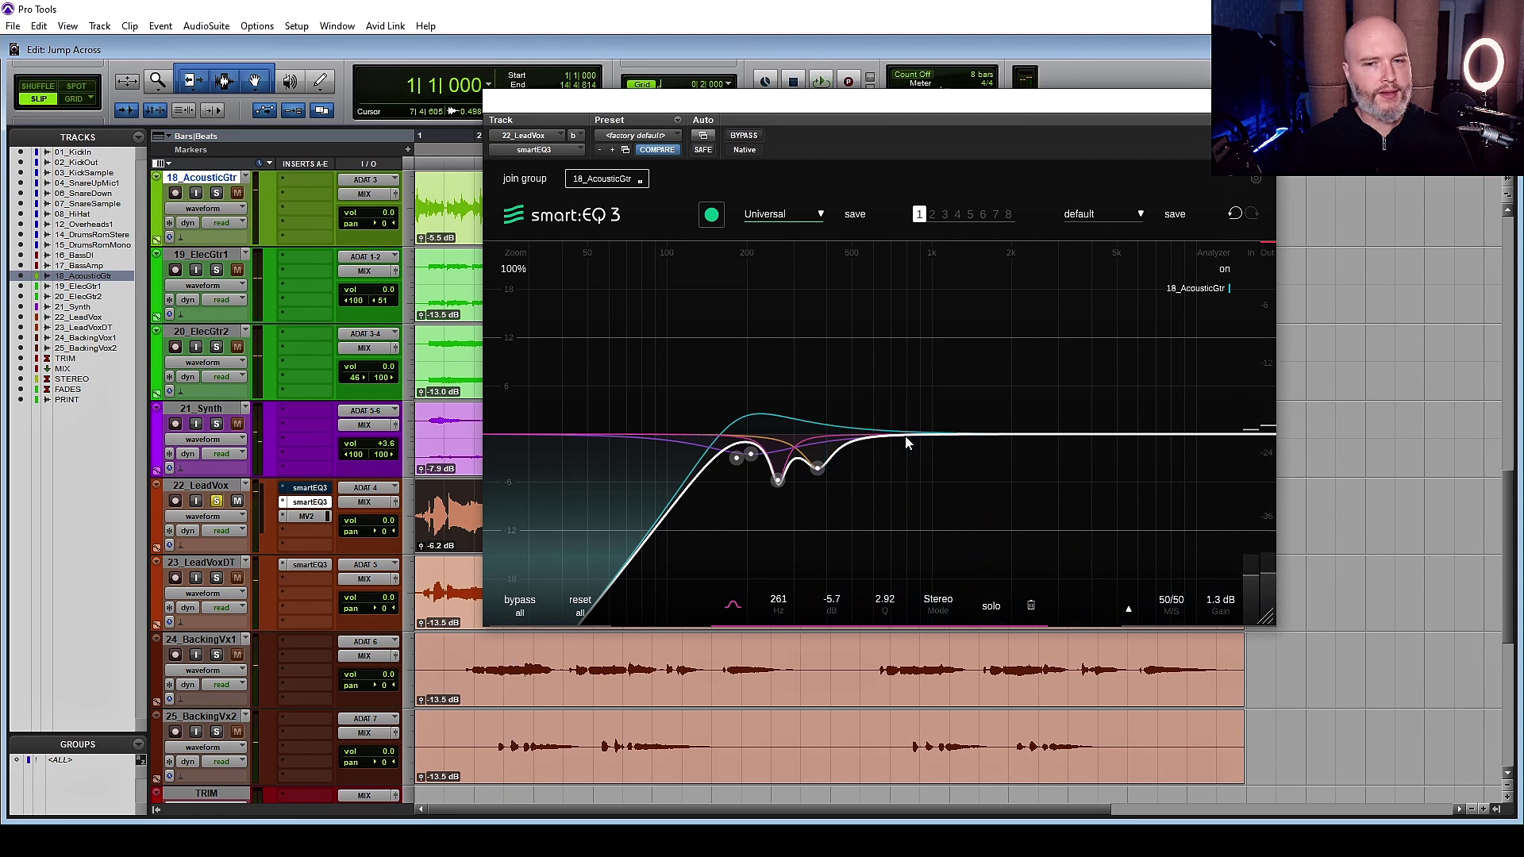
- Add a narrow bell band at 409 Hz with Q 6.82 and a -3.6 dB cut, checking it in playback
{"action": "left_click_drag", "start_coordinate": [908, 443], "coordinate": [831, 465]}
{"action": "scroll", "coordinate": [925, 341], "scroll_direction": "up", "scroll_amount": 5}
{"action": "key", "text": "space"}
{"action": "key", "text": "space"}
{"action": "key", "text": "space"}
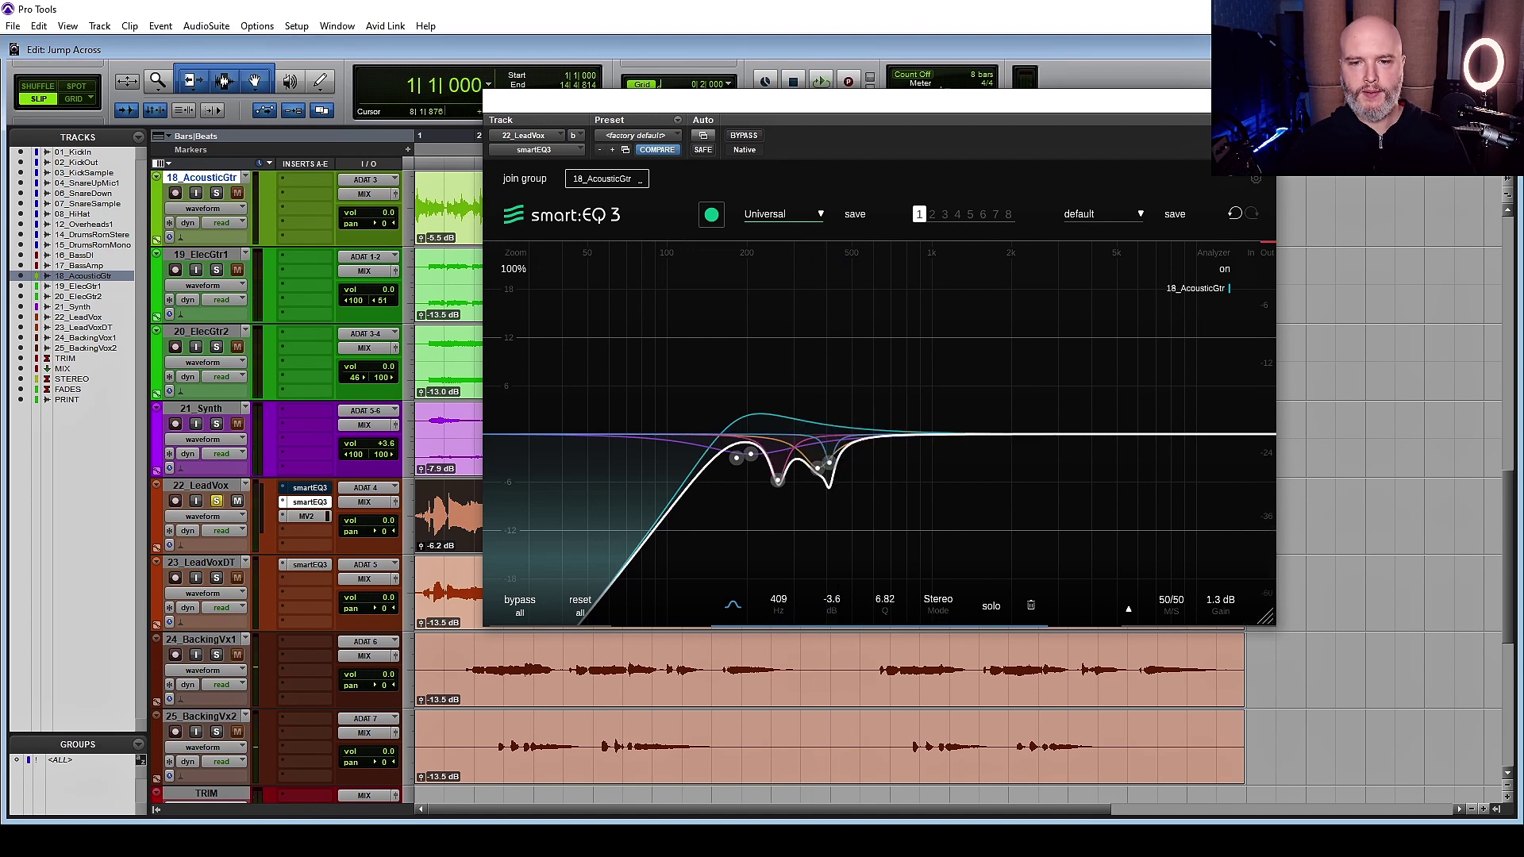
- Compare the lead vocal with the EQ active and bypassed to judge the new 409 Hz cut
{"action": "key", "text": "space"}
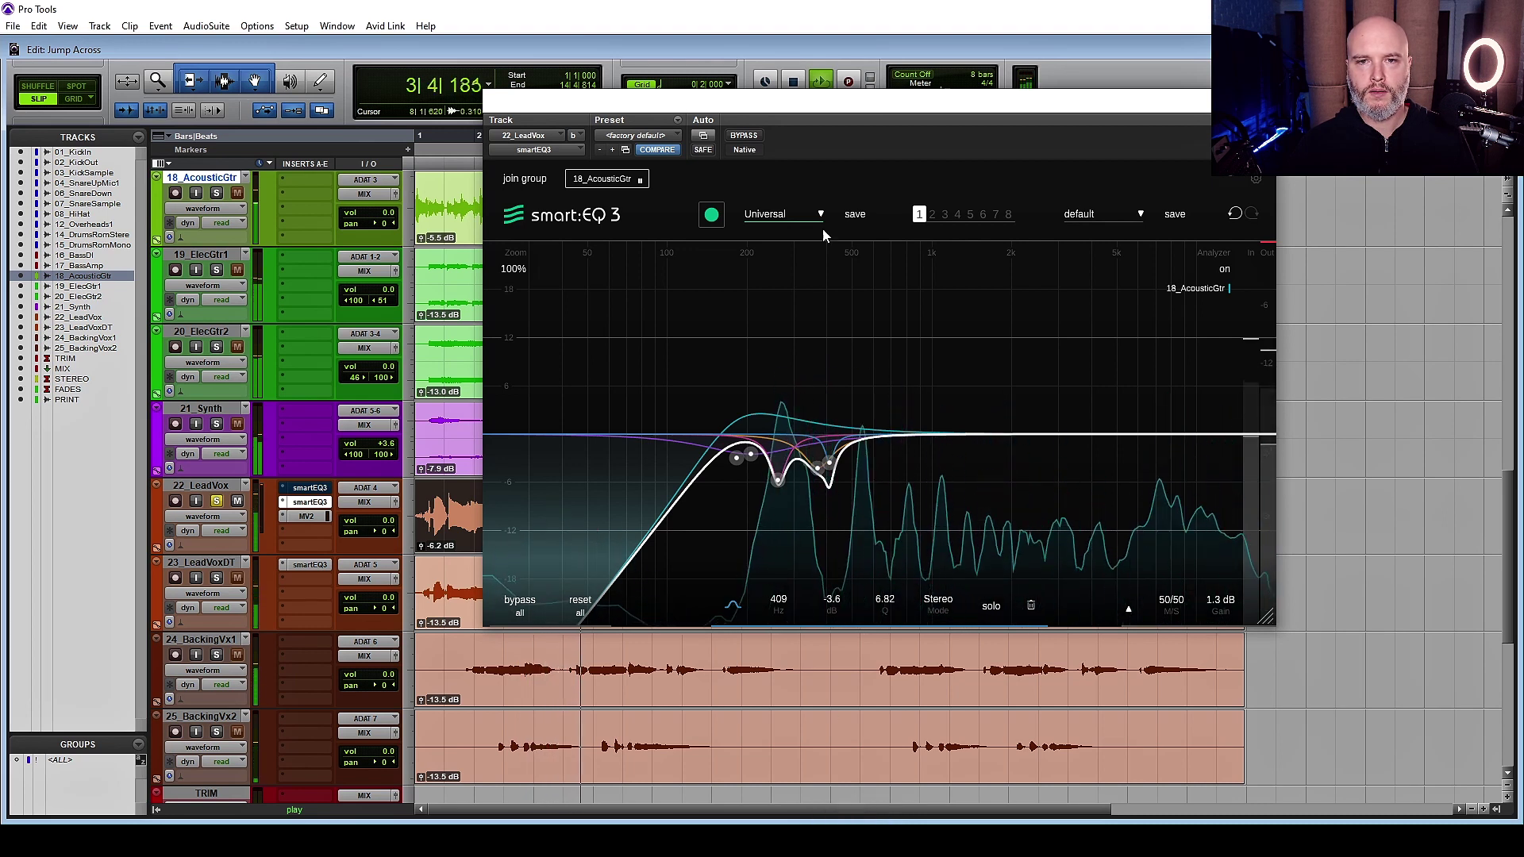
{"action": "key", "text": "space"}
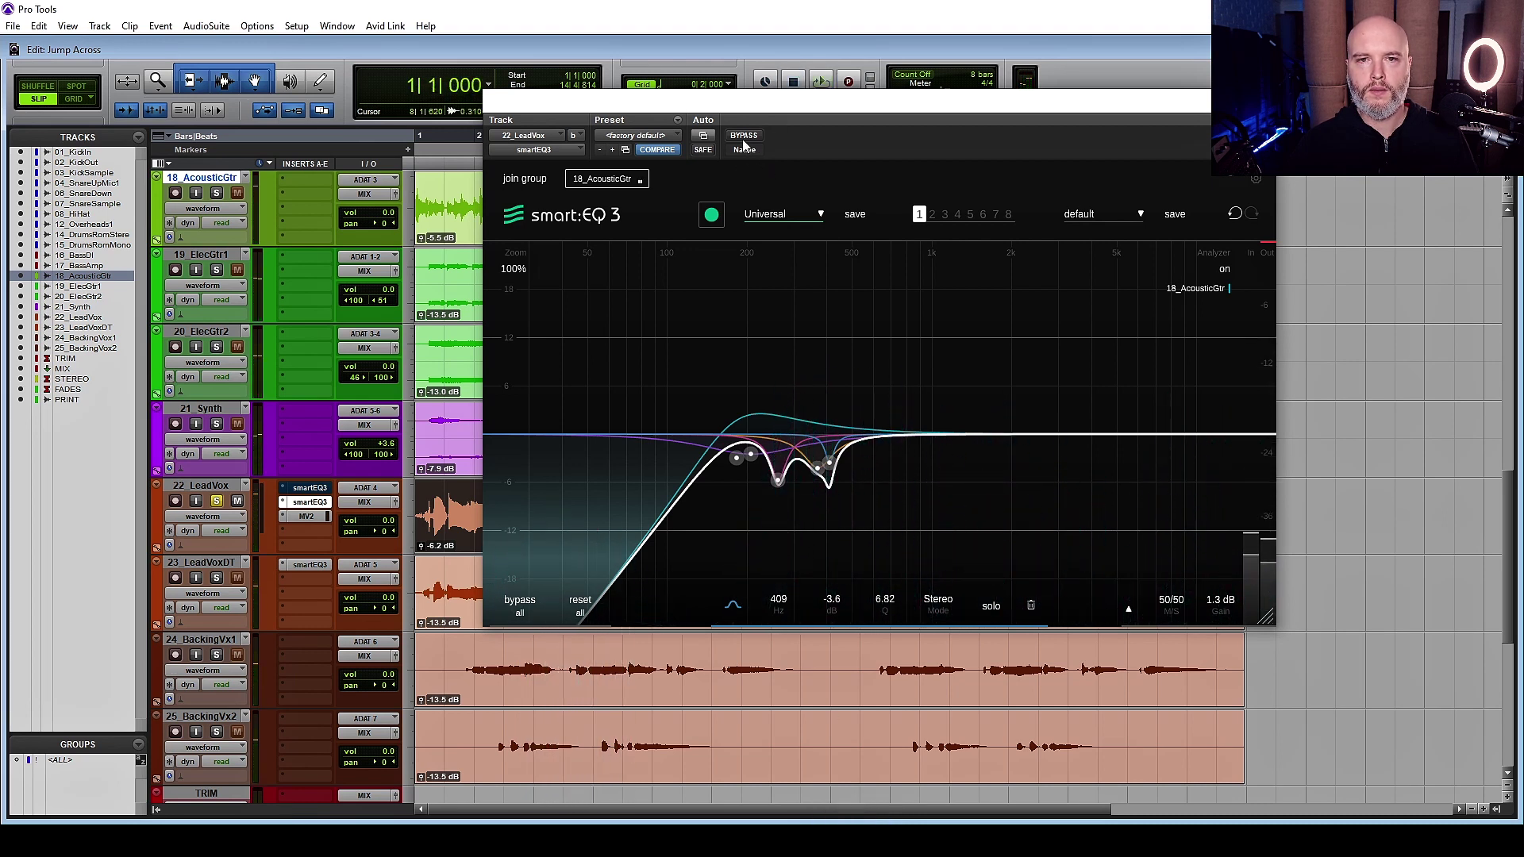
{"action": "left_click", "coordinate": [744, 137]}
{"action": "key", "text": "space"}
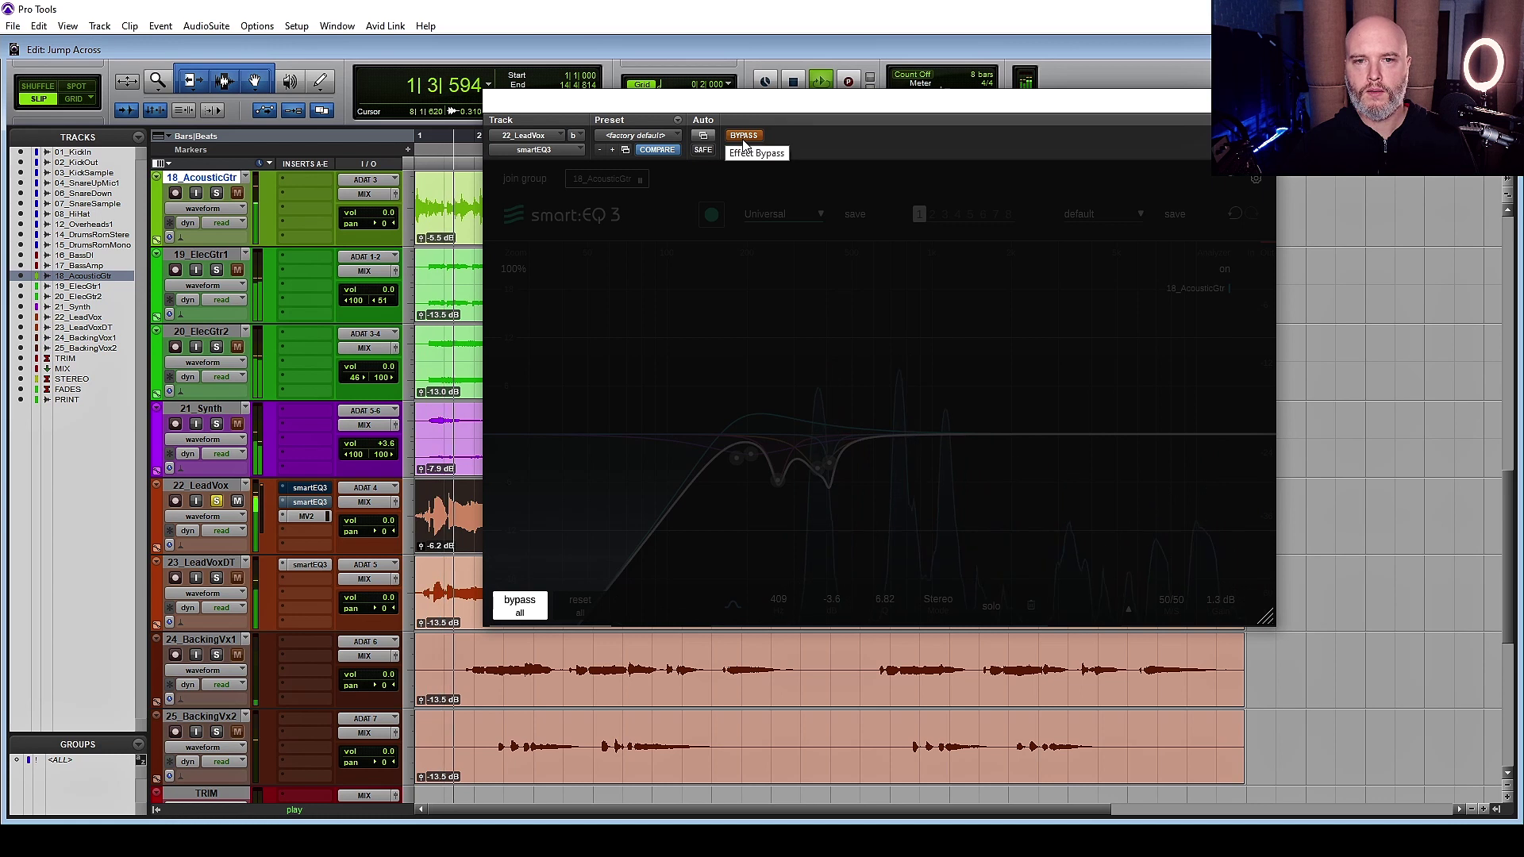
{"action": "left_click", "coordinate": [743, 136]}
{"action": "key", "text": "space"}
{"action": "key", "text": "space"}
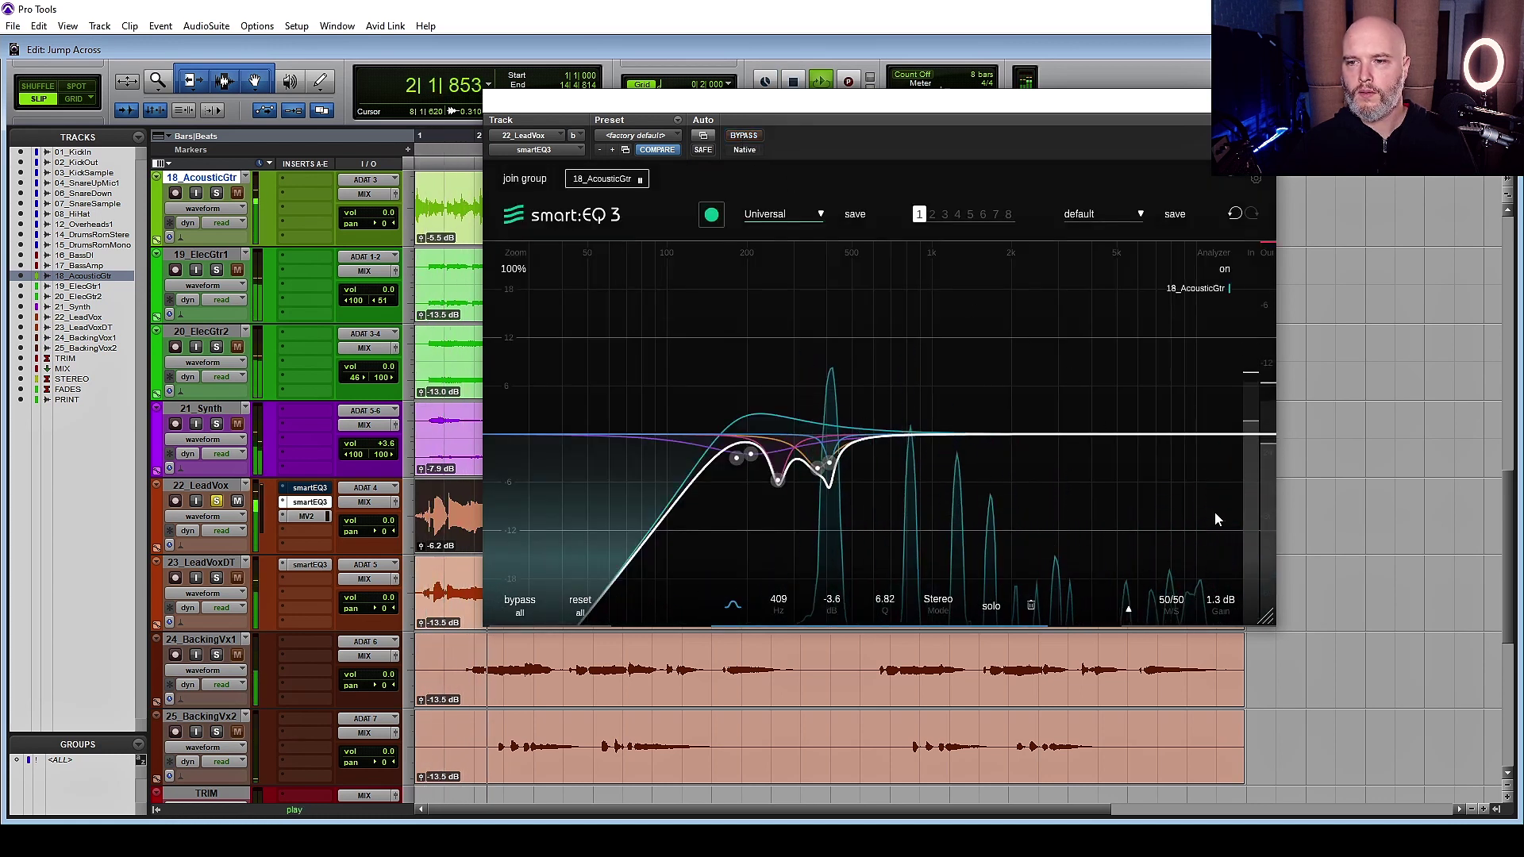
{"action": "key", "text": "space"}
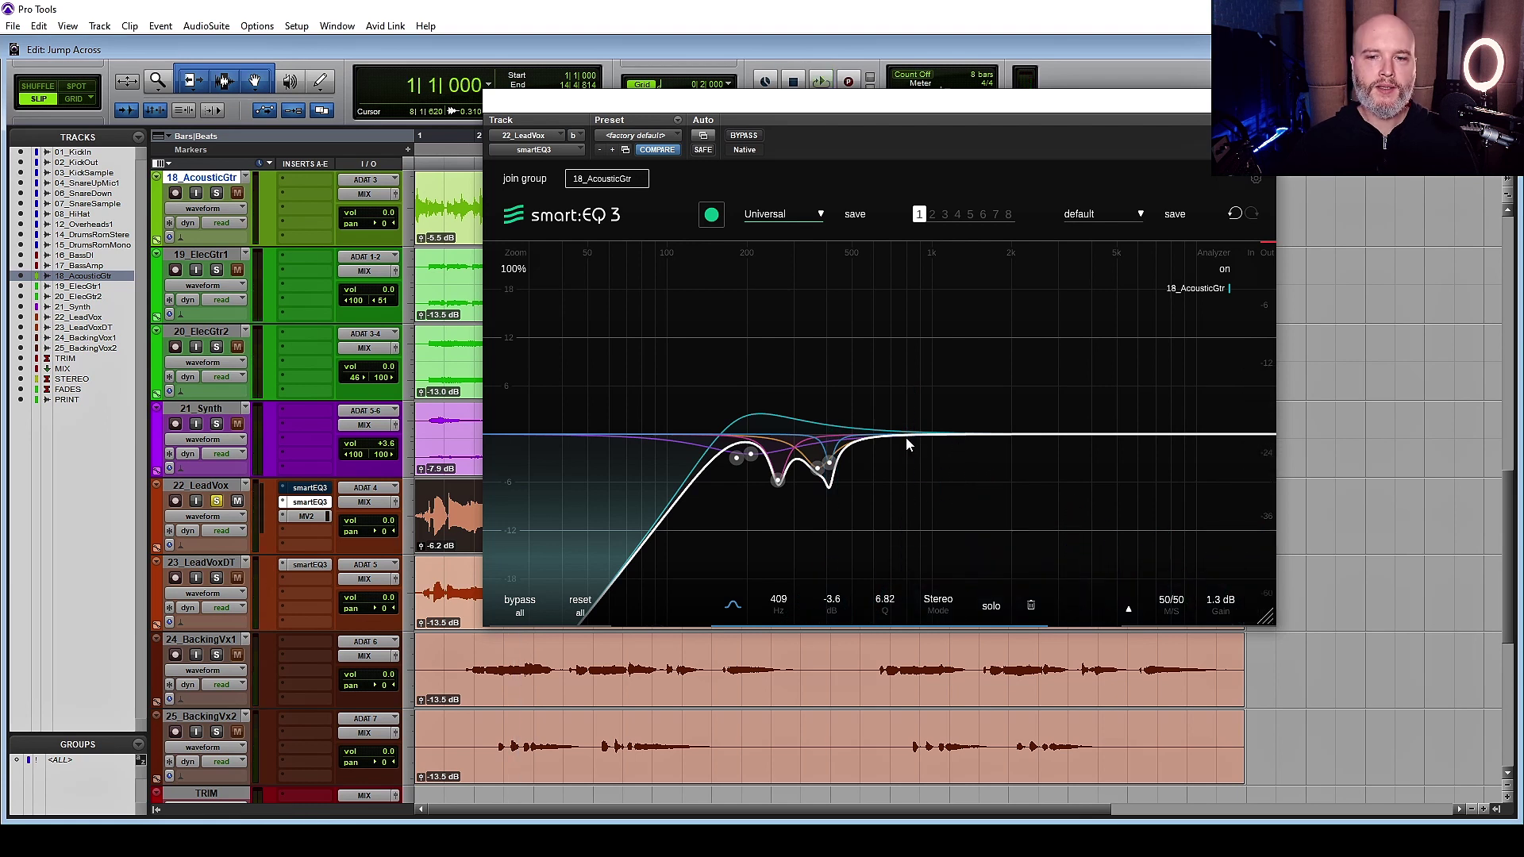
- Add a bell band with Q 0.96 during playback, boosted to 17.9 dB and swept to 662 Hz
{"action": "key", "text": "space"}
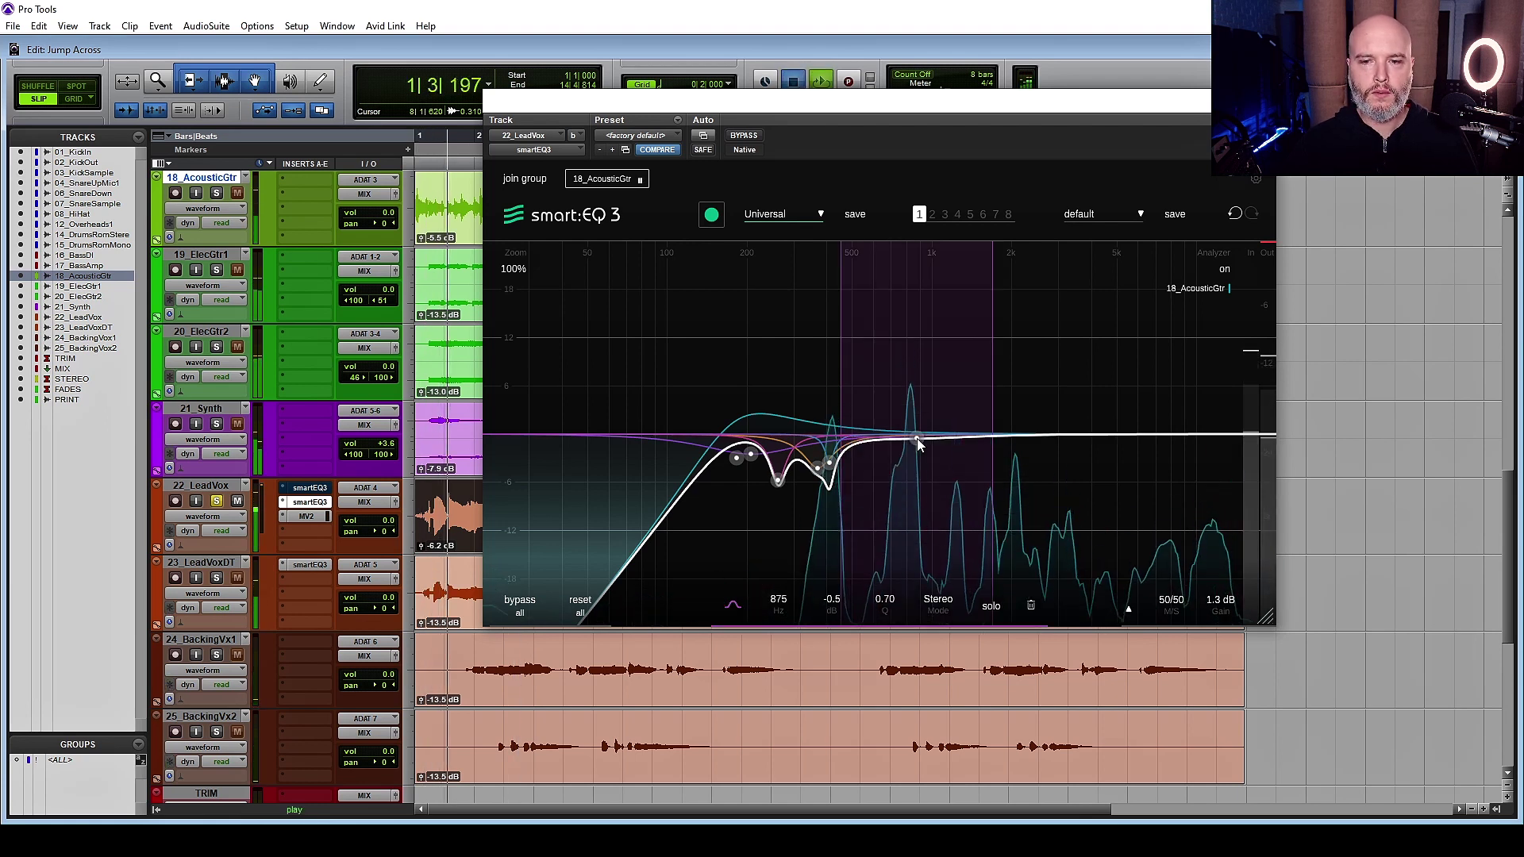
{"action": "key", "text": "space"}
{"action": "left_click_drag", "start_coordinate": [917, 439], "coordinate": [884, 275]}
{"action": "key", "text": "space"}
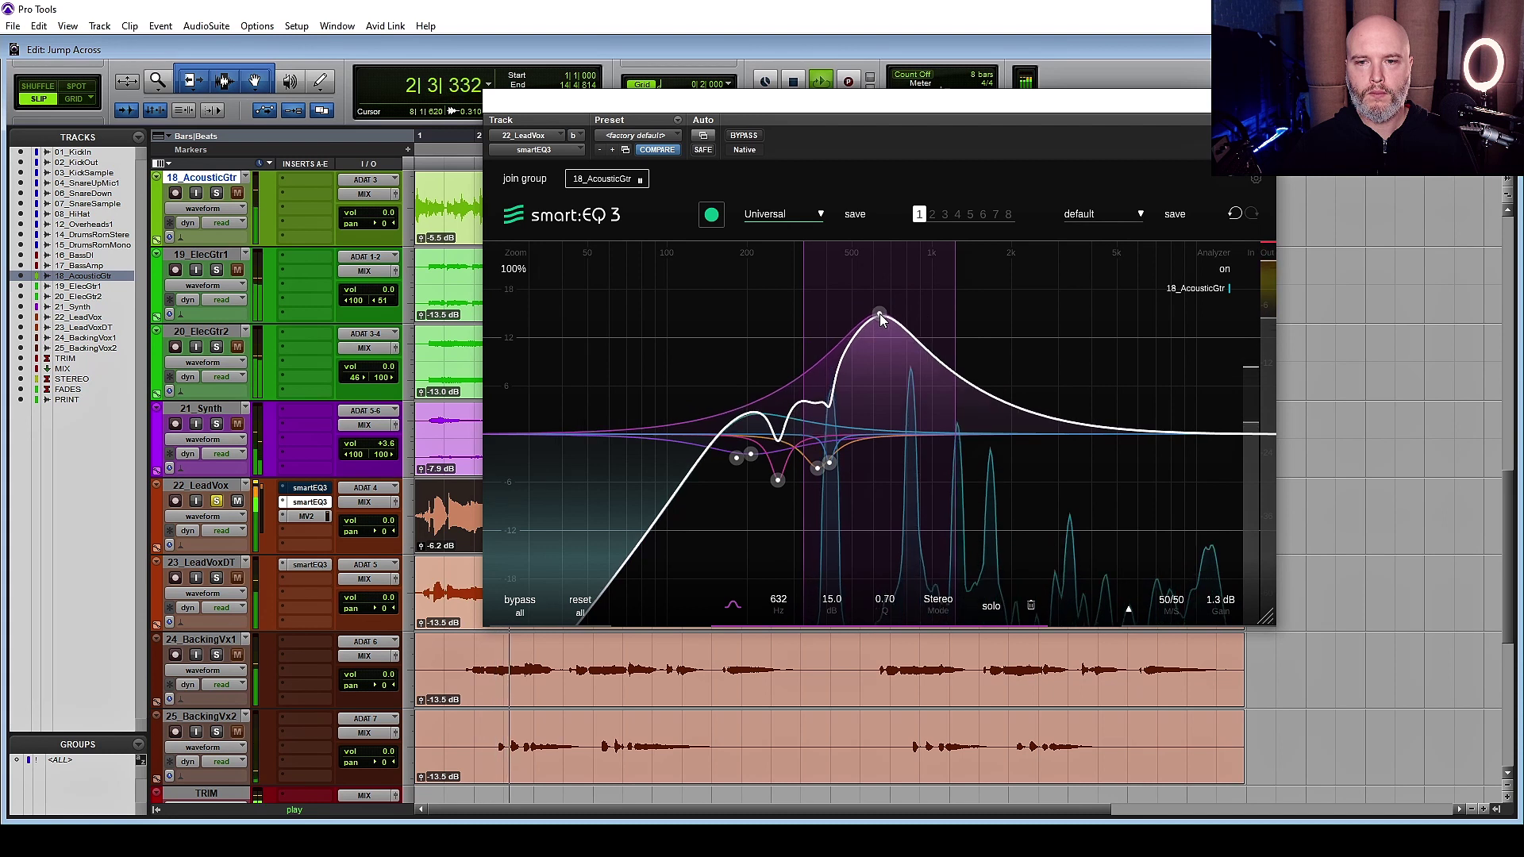
{"action": "key", "text": "space"}
{"action": "mouse_move", "coordinate": [883, 324]}
{"action": "left_mouse_down"}
{"action": "mouse_move", "coordinate": [892, 435]}
{"action": "mouse_move", "coordinate": [912, 364]}
{"action": "mouse_move", "coordinate": [894, 432]}
{"action": "mouse_move", "coordinate": [898, 346]}
{"action": "mouse_move", "coordinate": [879, 307]}
{"action": "mouse_move", "coordinate": [888, 435]}
{"action": "mouse_move", "coordinate": [888, 263]}
{"action": "mouse_move", "coordinate": [886, 296]}
{"action": "left_mouse_up"}
{"action": "scroll", "coordinate": [892, 333], "scroll_direction": "up", "scroll_amount": 3}
{"action": "key", "text": "space"}
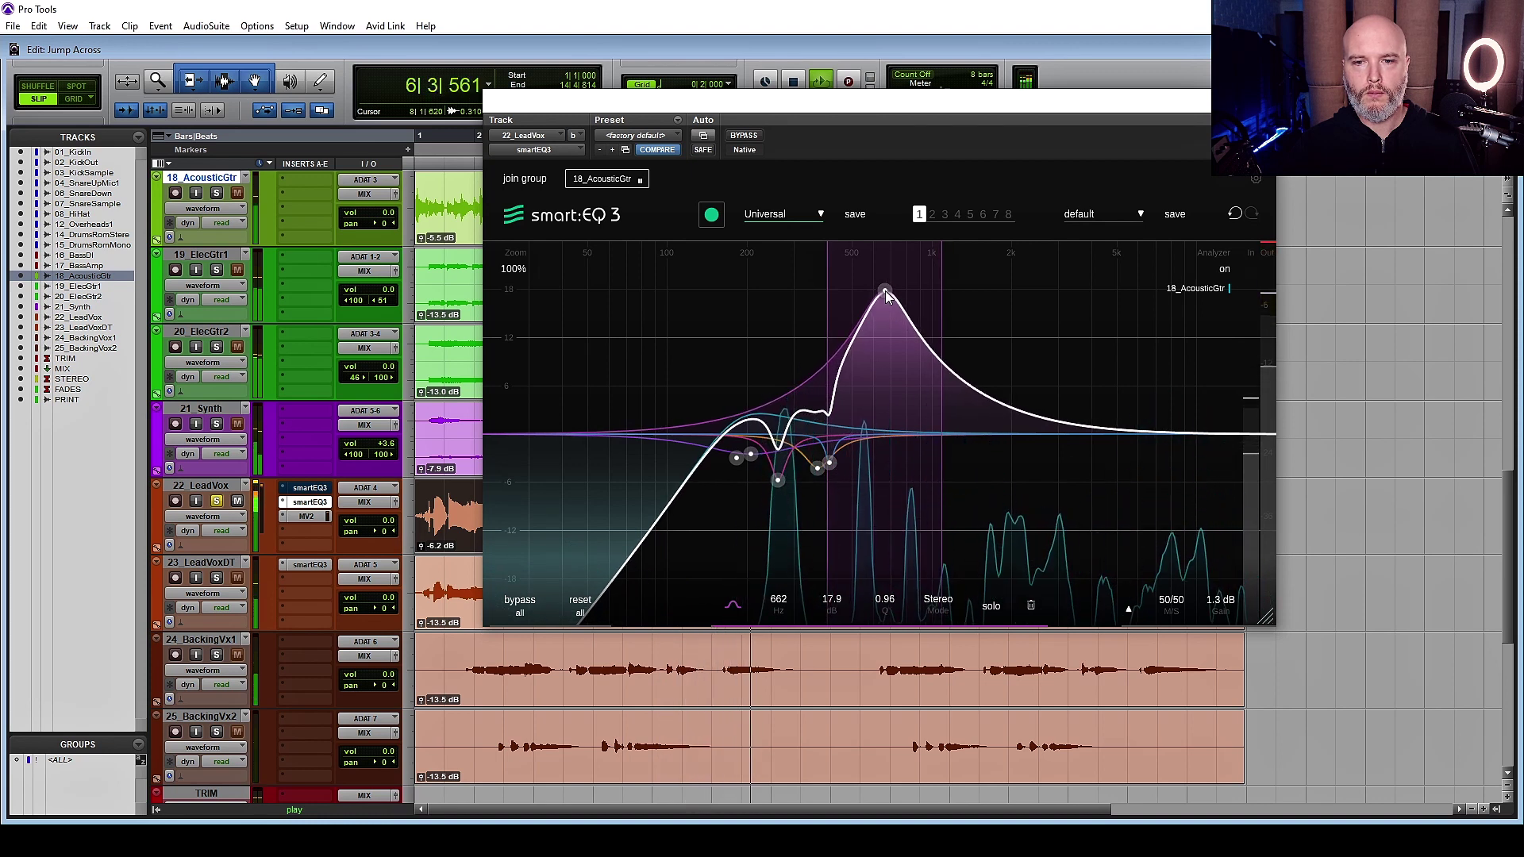
- Cut the 662 Hz band to -3.6 dB and raise the EQ's output gain to 4.3 dB while playing the vocal
{"action": "key", "text": "space"}
{"action": "double_click", "coordinate": [884, 291]}
{"action": "key", "text": "space"}
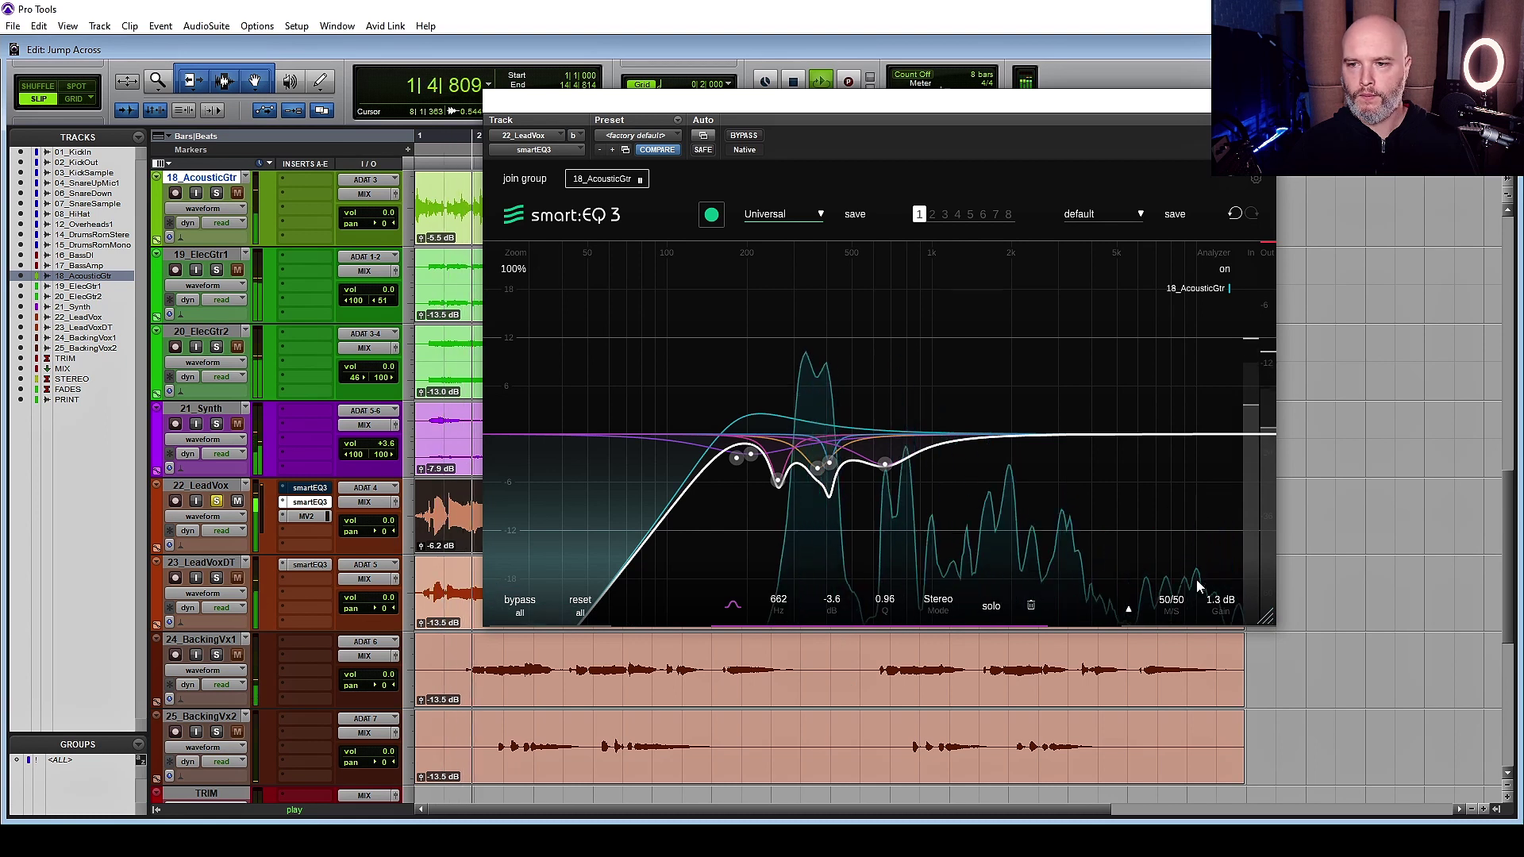
{"action": "key", "text": "space"}
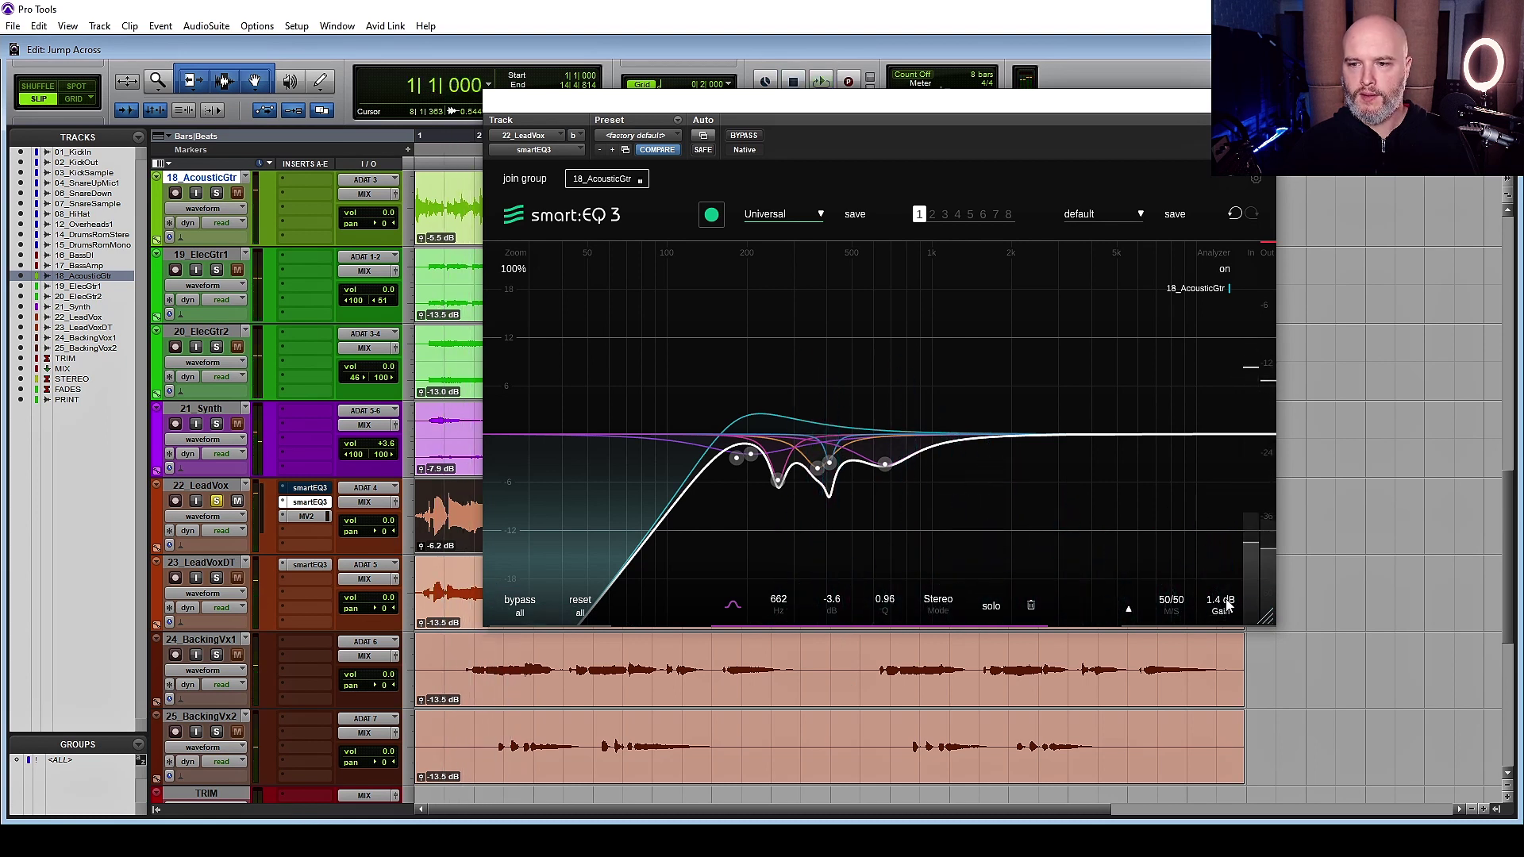
{"action": "key", "text": "space"}
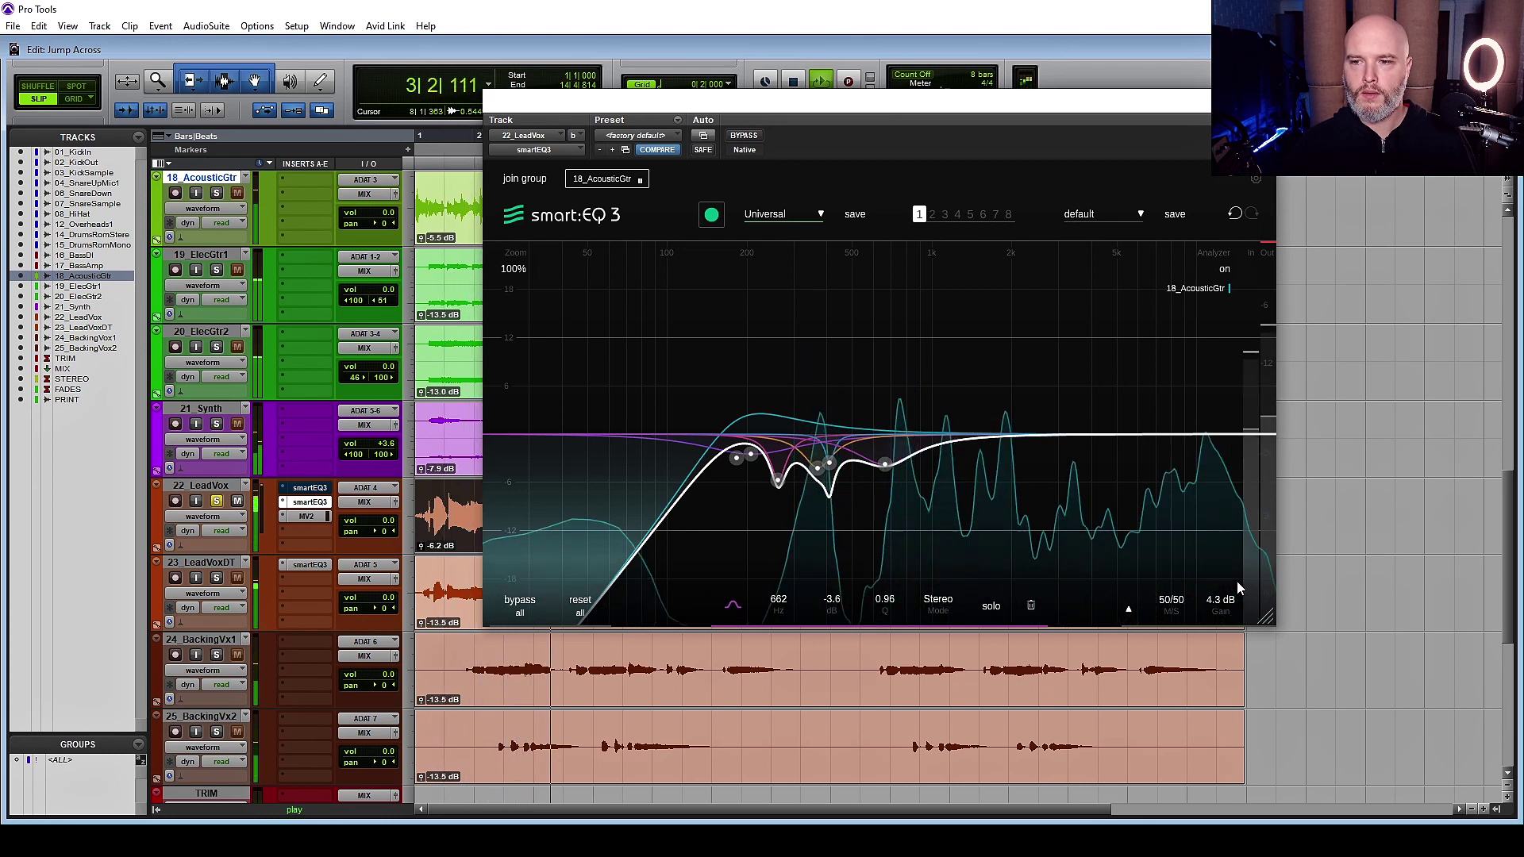
- Compare the playing vocal with the EQ bypassed and active, and stop playback
{"action": "left_click", "coordinate": [744, 136]}
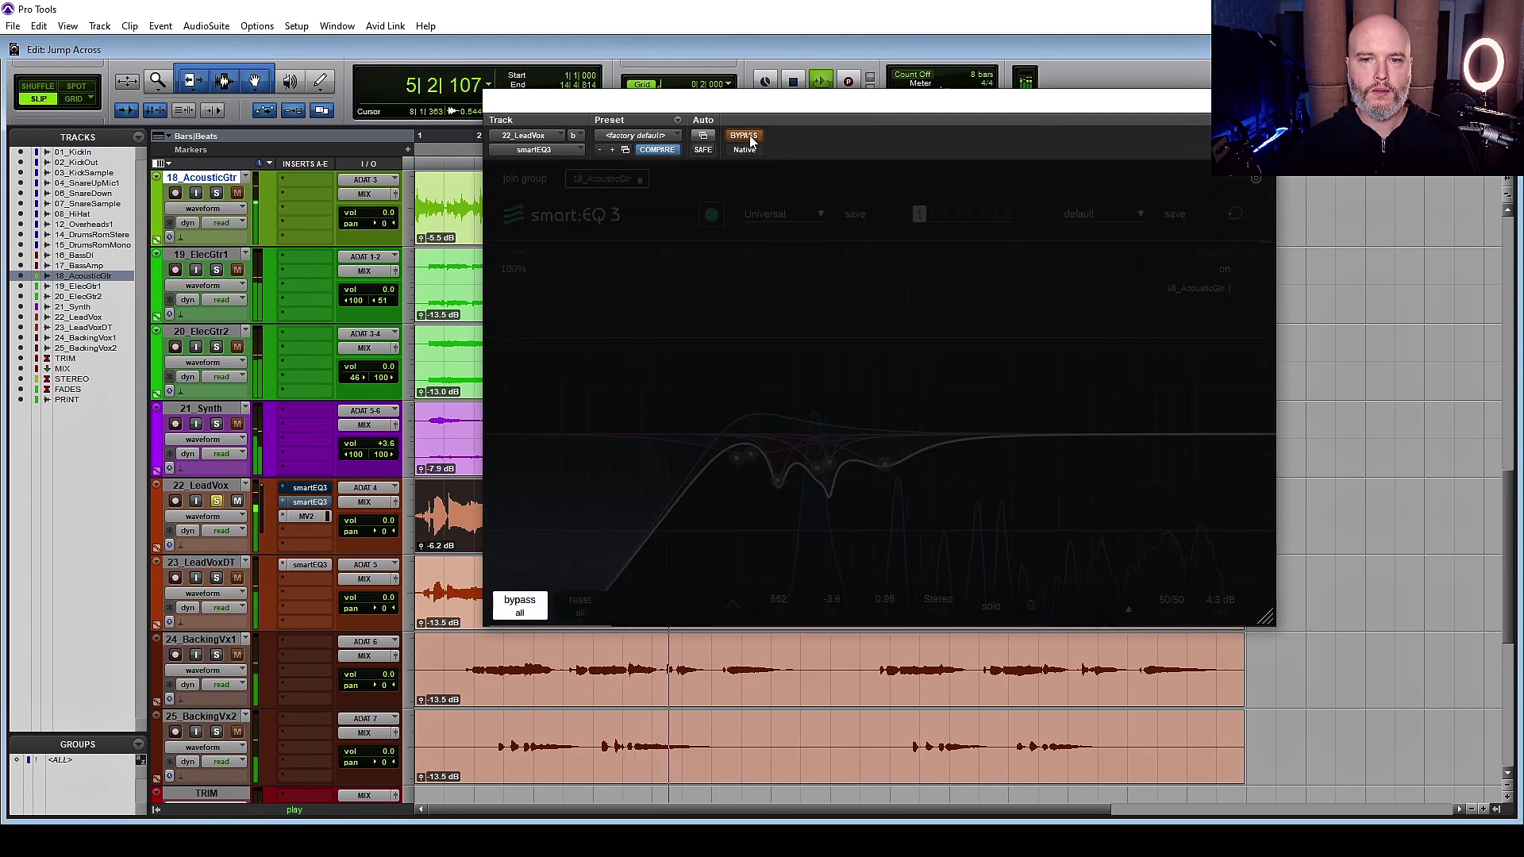
{"action": "left_click", "coordinate": [745, 135]}
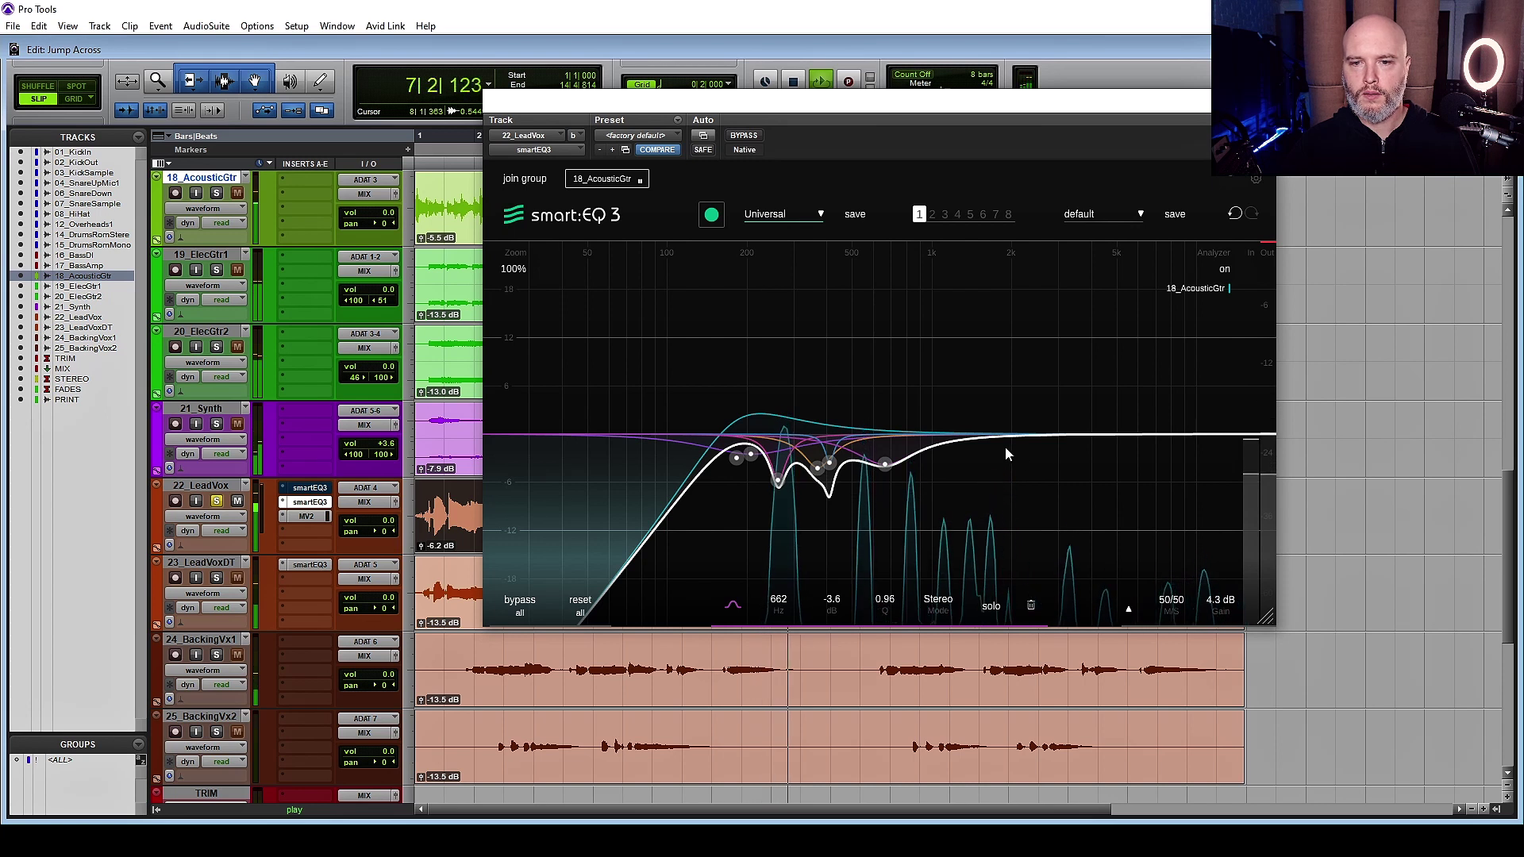
{"action": "key", "text": "space"}
- Add a high shelf band at 2.3 kHz with Q 0.70 and a 4.1 dB boost, adjusting it during playback
{"action": "double_click", "coordinate": [1017, 420]}
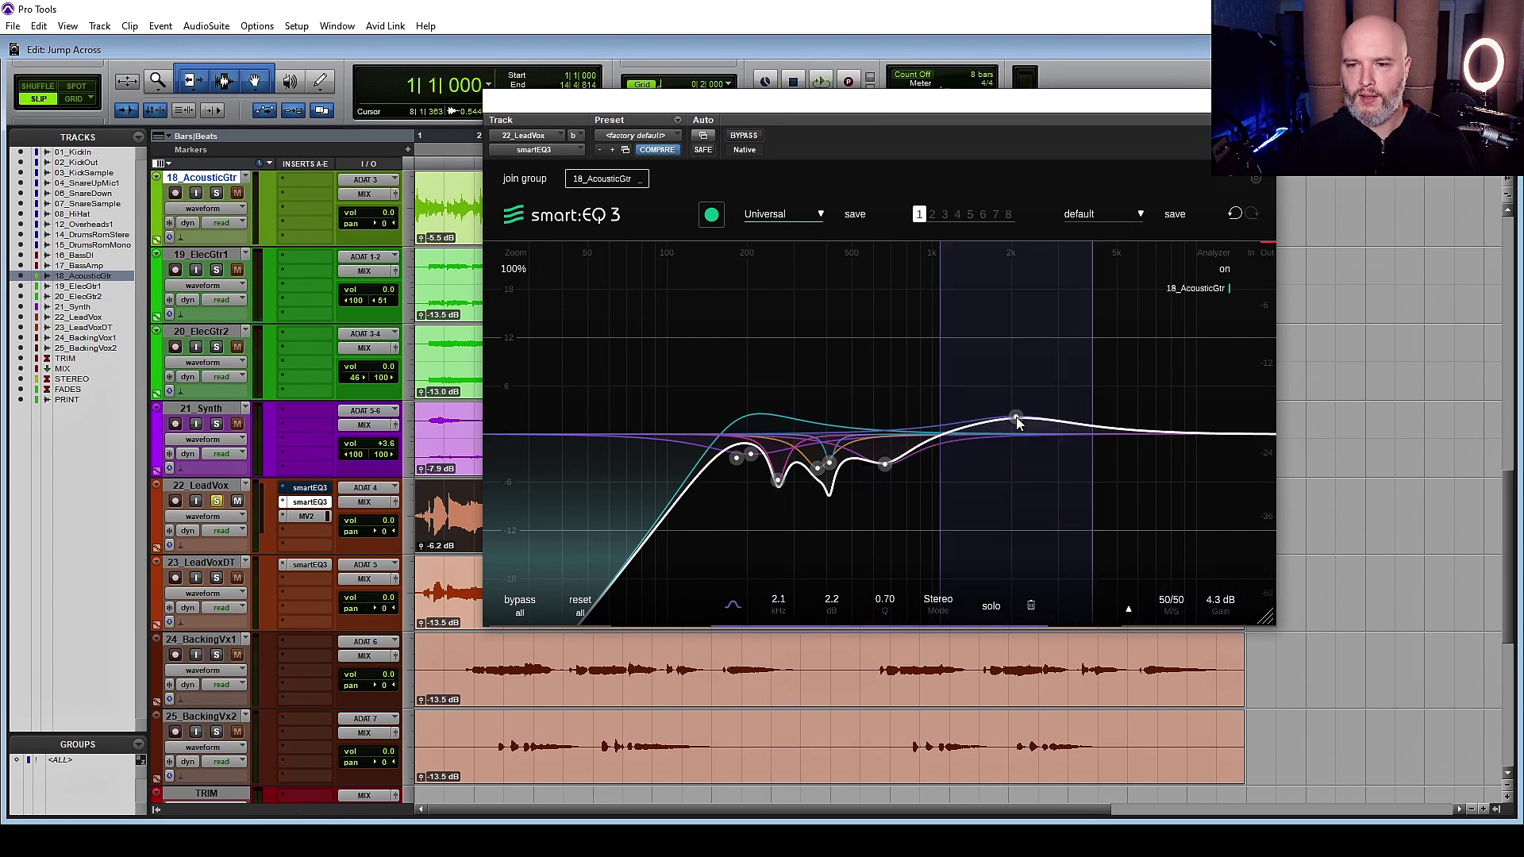
{"action": "left_click_drag", "start_coordinate": [1018, 423], "coordinate": [1024, 401]}
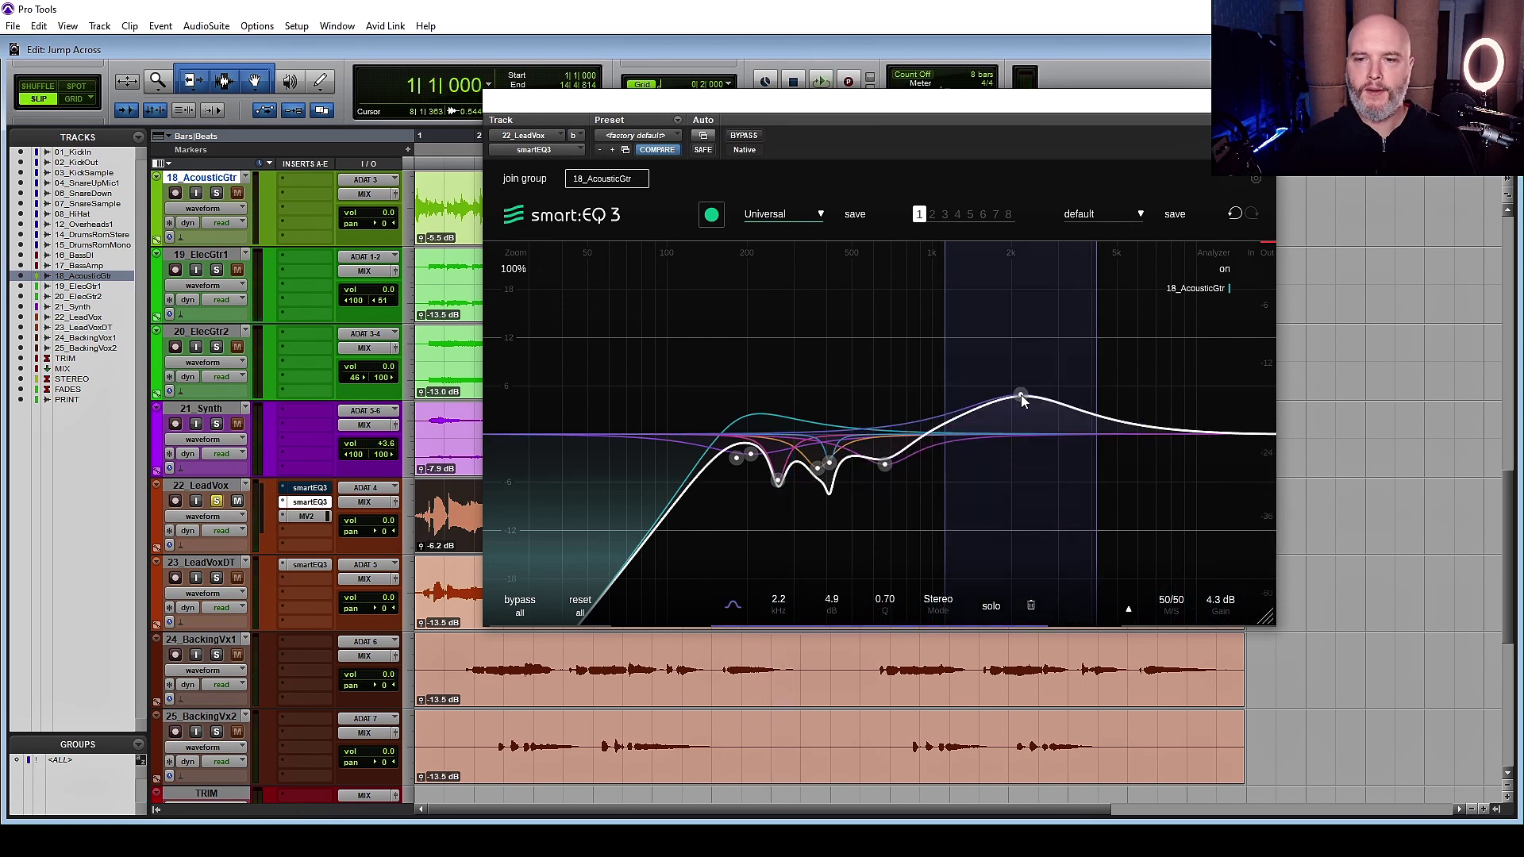
{"action": "mouse_move", "coordinate": [1024, 401]}
{"action": "left_click", "coordinate": [1120, 403]}
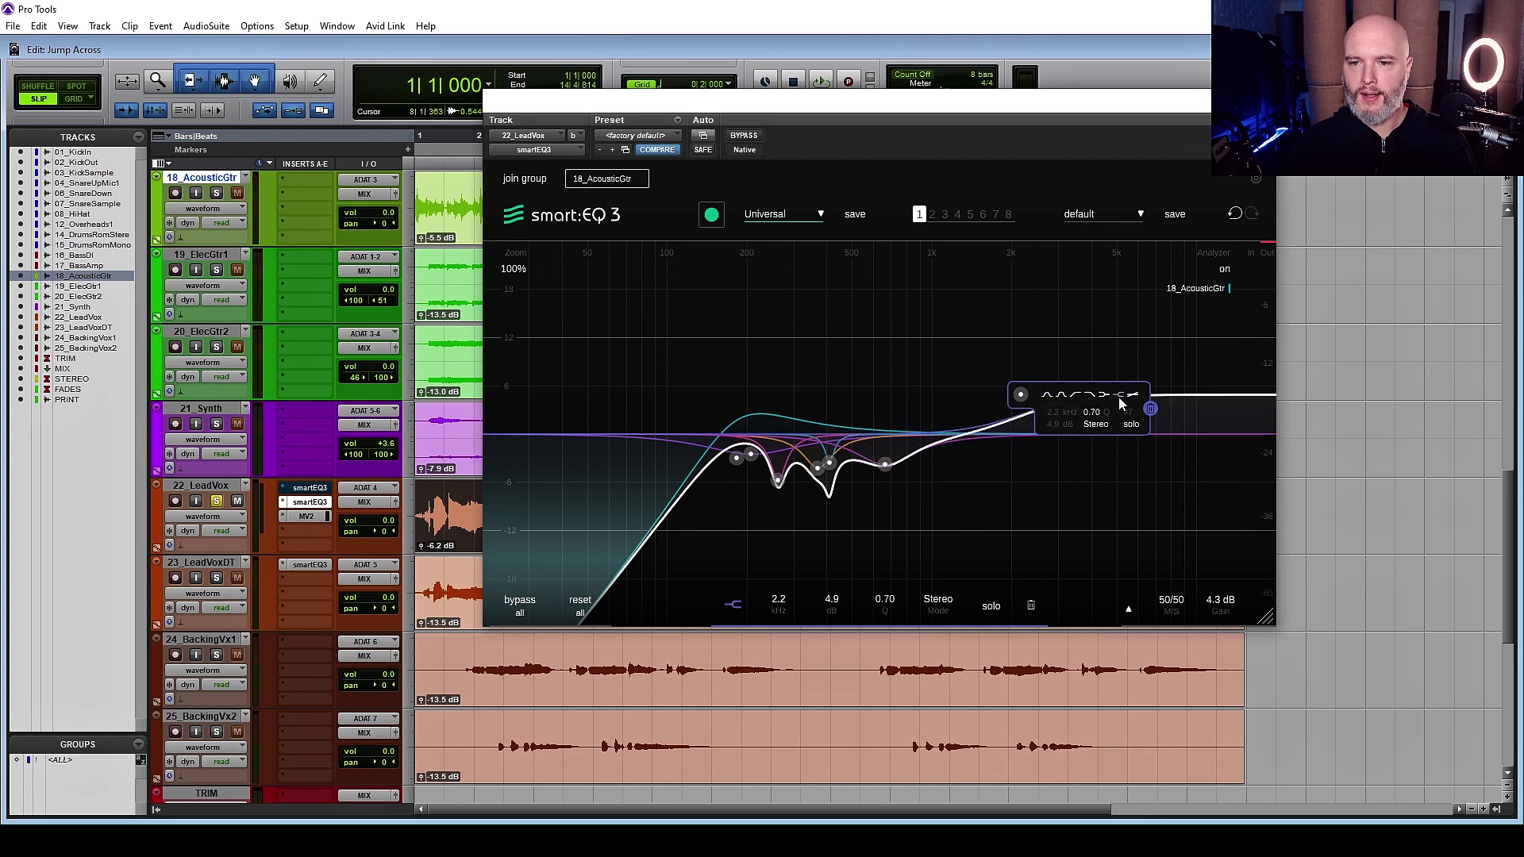
{"action": "key", "text": "space"}
{"action": "mouse_move", "coordinate": [1023, 396]}
{"action": "left_mouse_down"}
{"action": "mouse_move", "coordinate": [1015, 411]}
{"action": "mouse_move", "coordinate": [1103, 395]}
{"action": "mouse_move", "coordinate": [1082, 384]}
{"action": "mouse_move", "coordinate": [1061, 319]}
{"action": "mouse_move", "coordinate": [1014, 395]}
{"action": "mouse_move", "coordinate": [1029, 403]}
{"action": "left_mouse_up"}
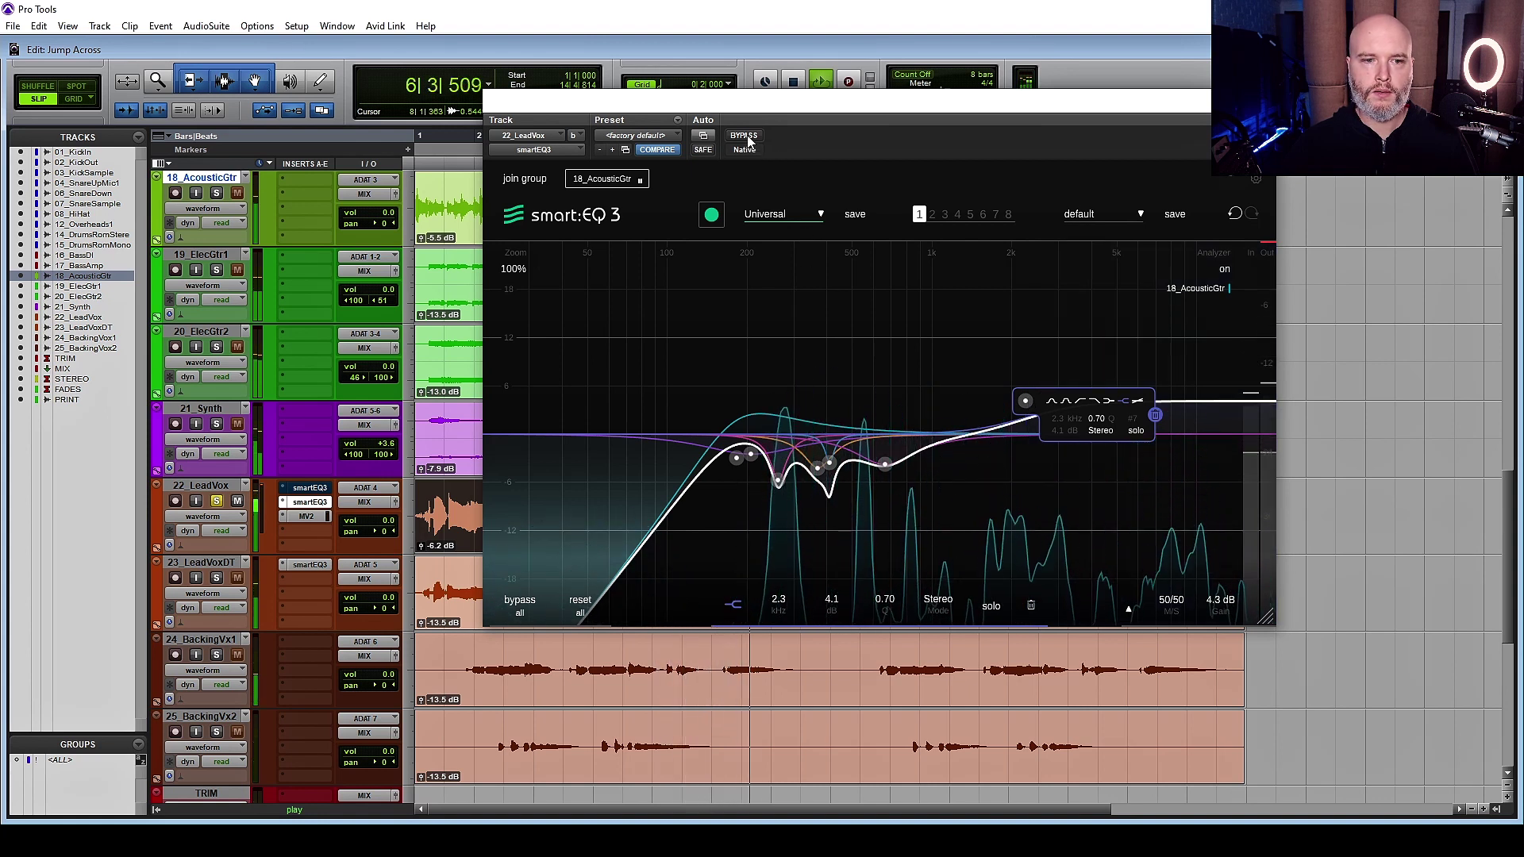
{"action": "key", "text": "space"}
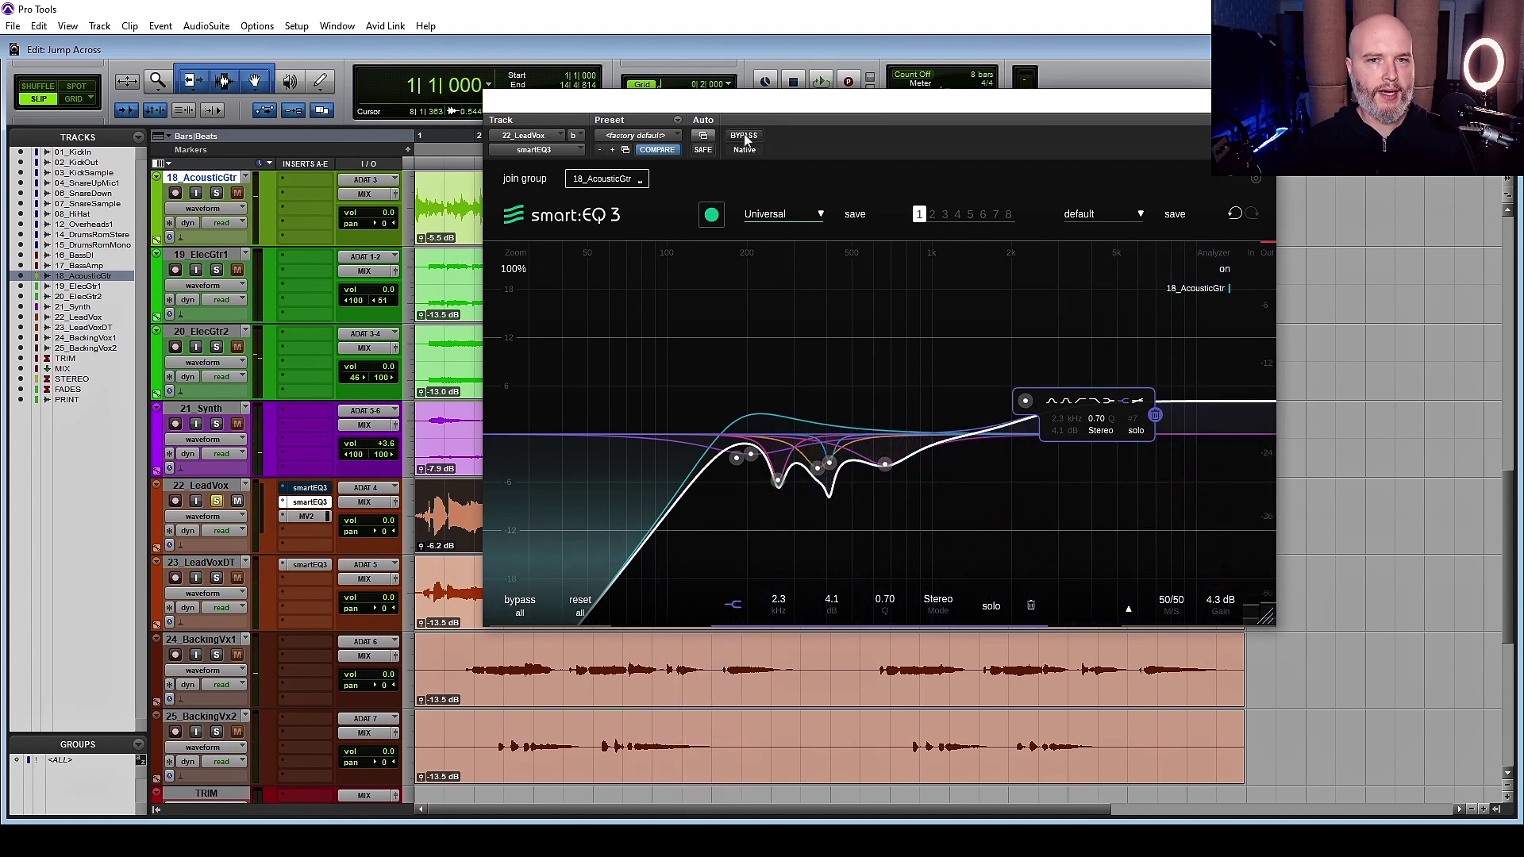
- Compare the vocal with the EQ bypassed and active, and set the output gain to 3.9 dB during playback
{"action": "left_click", "coordinate": [744, 136]}
{"action": "key", "text": "space"}
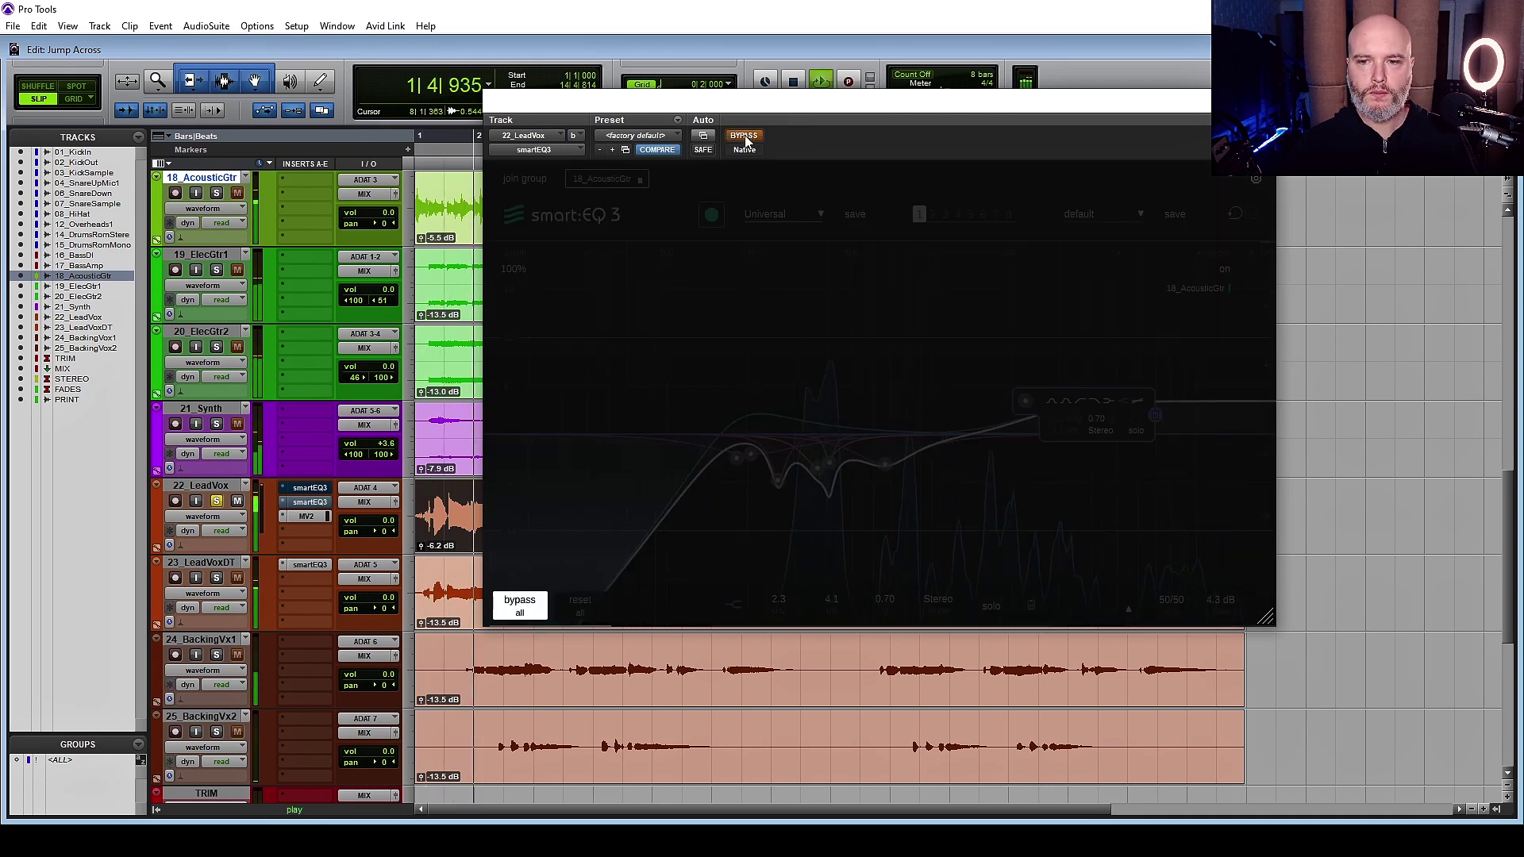
{"action": "left_click", "coordinate": [744, 136]}
{"action": "key", "text": "space"}
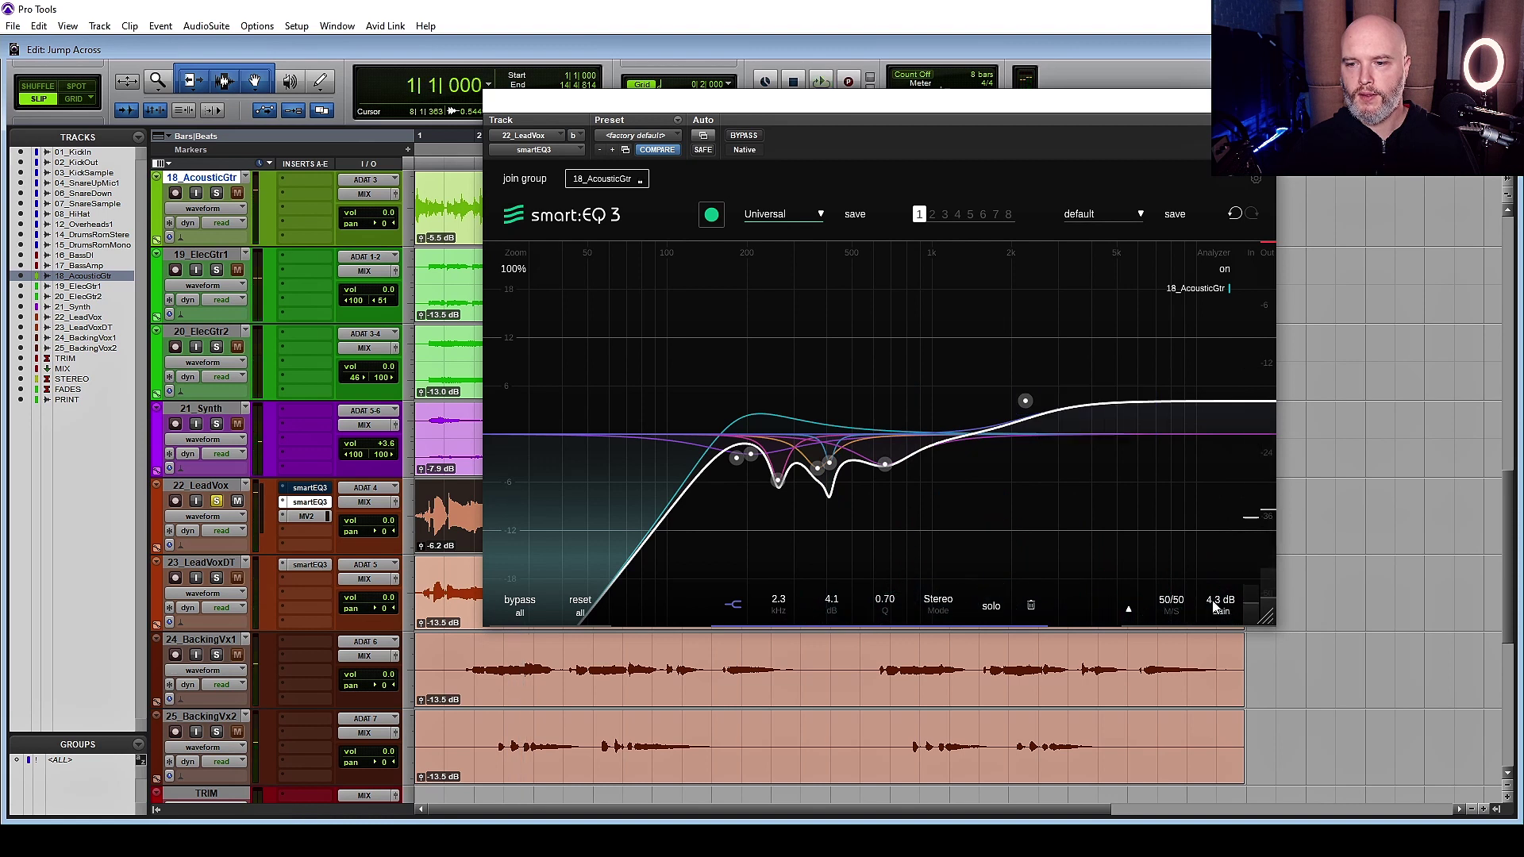
{"action": "key", "text": "space"}
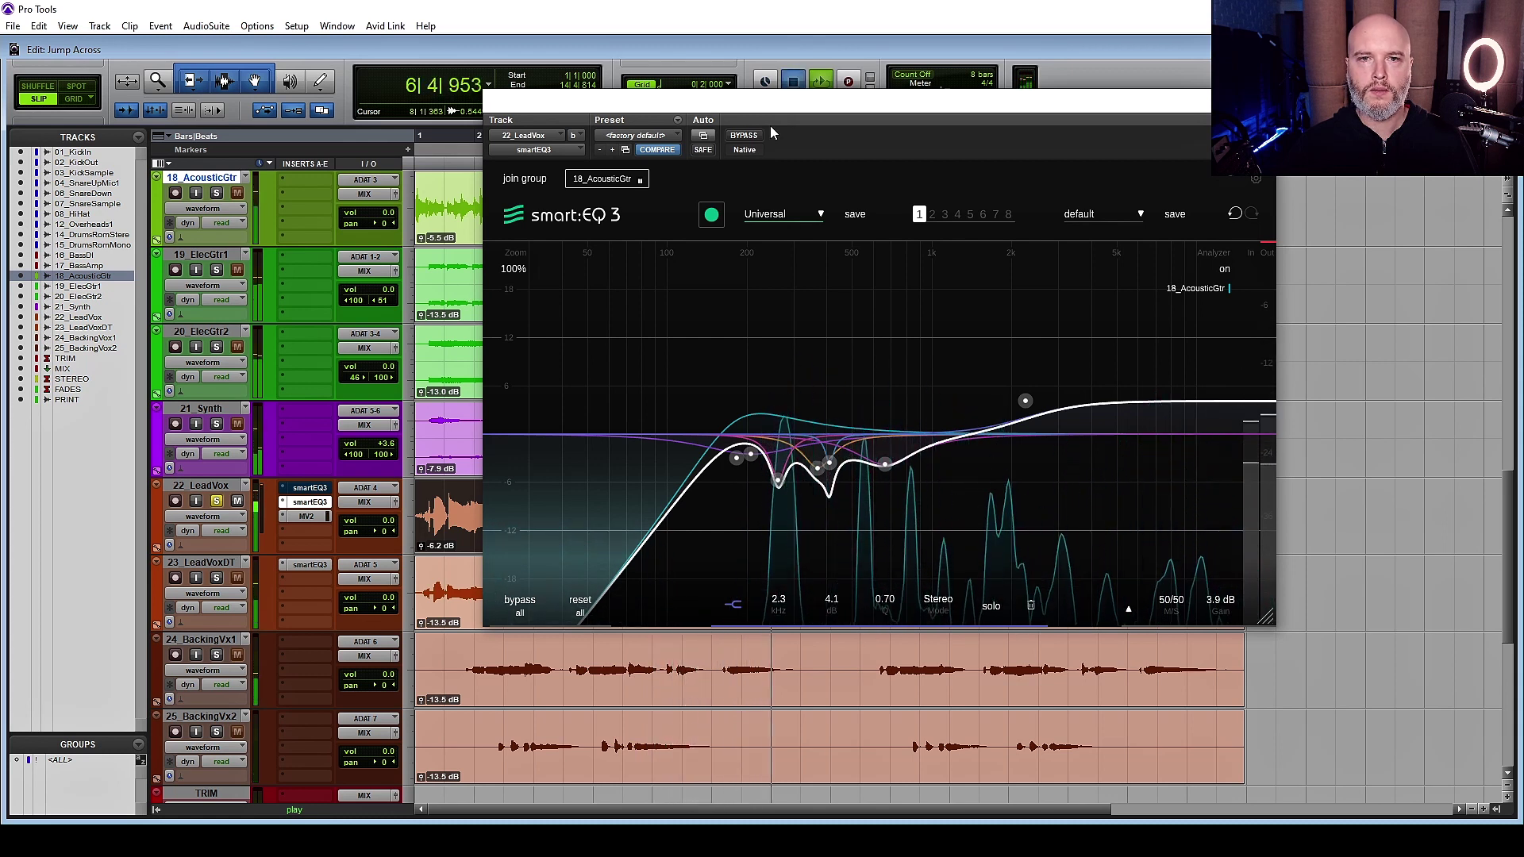
- Compare the playing lead vocal once more with the EQ bypassed and active, ending with playback stopped
{"action": "left_click", "coordinate": [744, 136]}
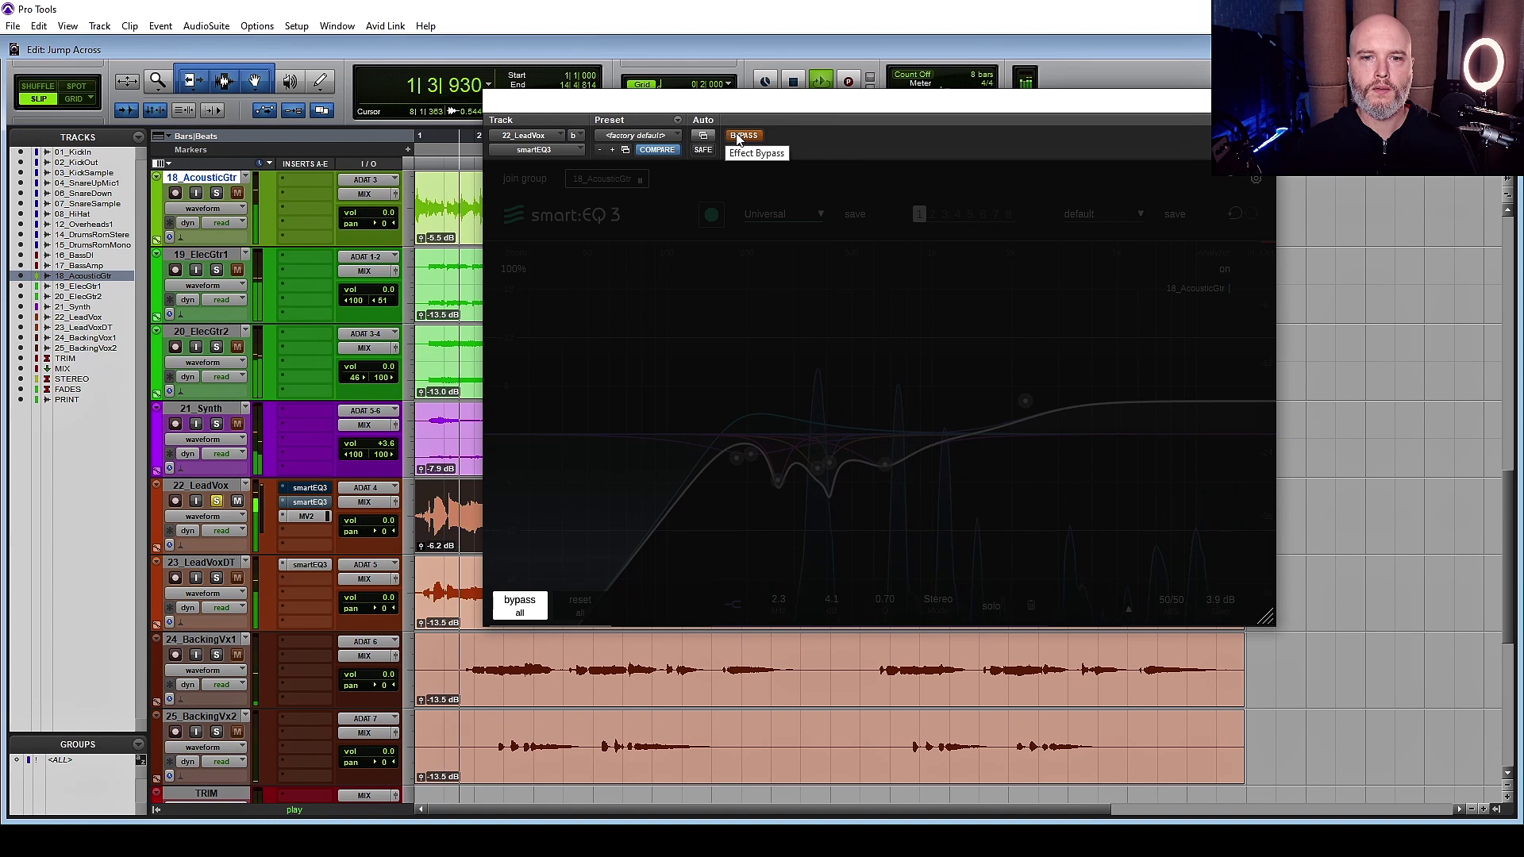
{"action": "left_click", "coordinate": [738, 137]}
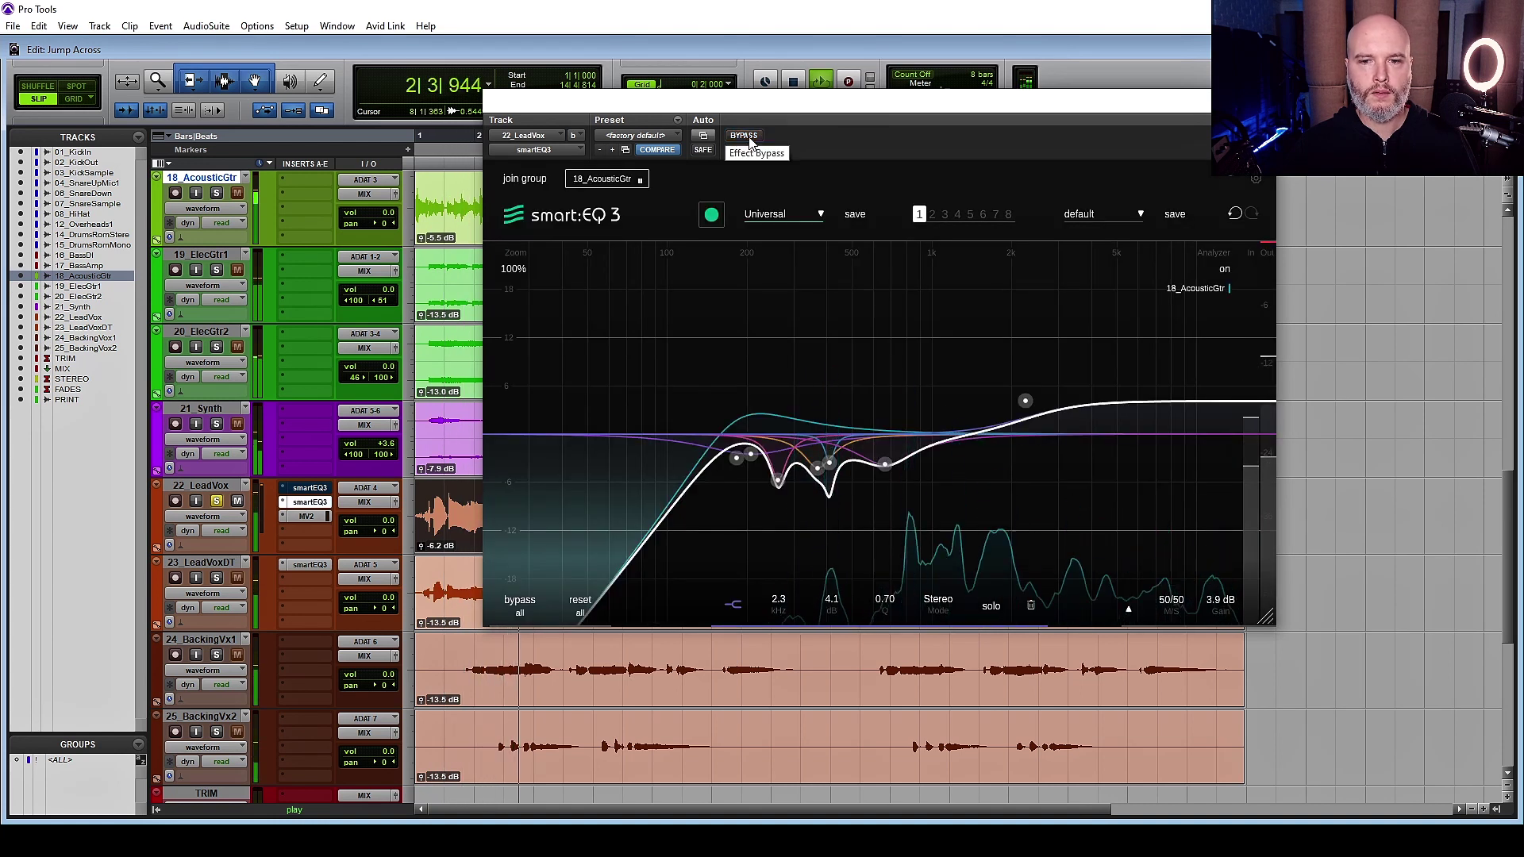
{"action": "key", "text": "space"}
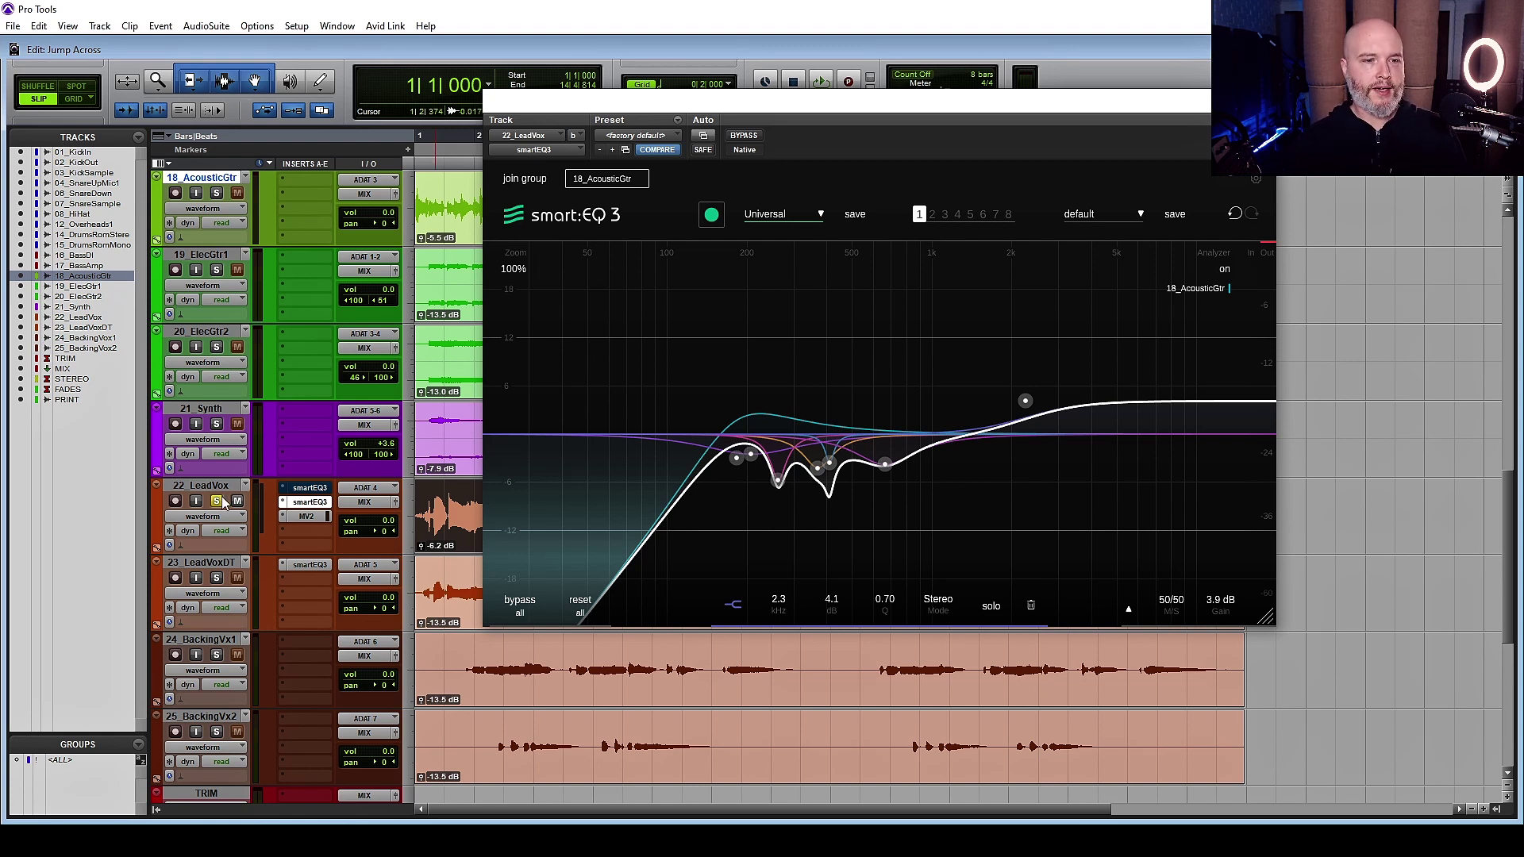
- Lower the high shelf band to 3.3 dB at 2.2 kHz while playing the vocal
{"action": "key", "text": "space"}
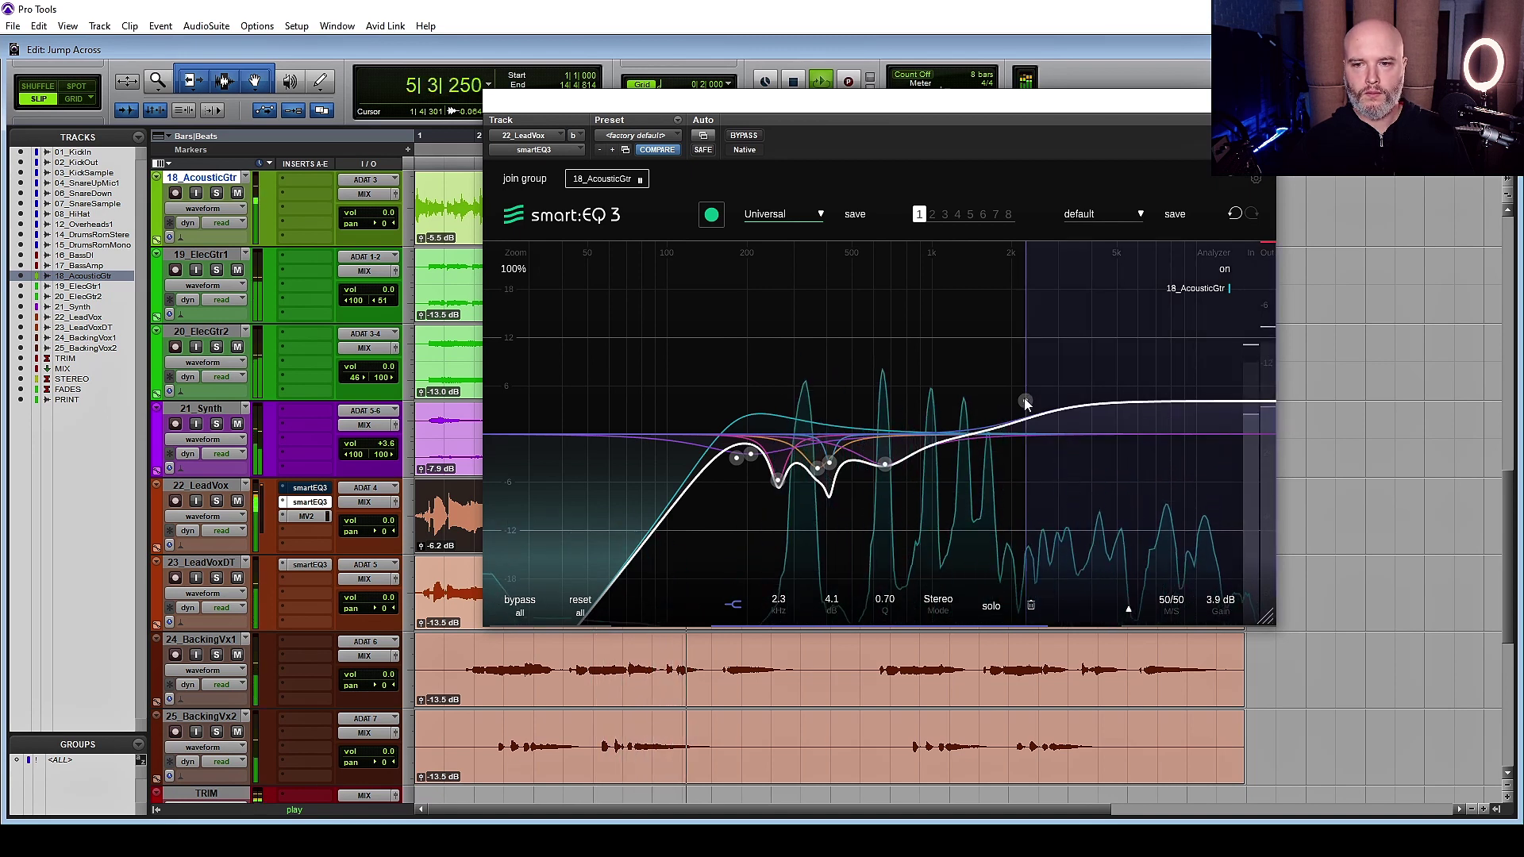
{"action": "left_click_drag", "start_coordinate": [1025, 400], "coordinate": [1023, 408]}
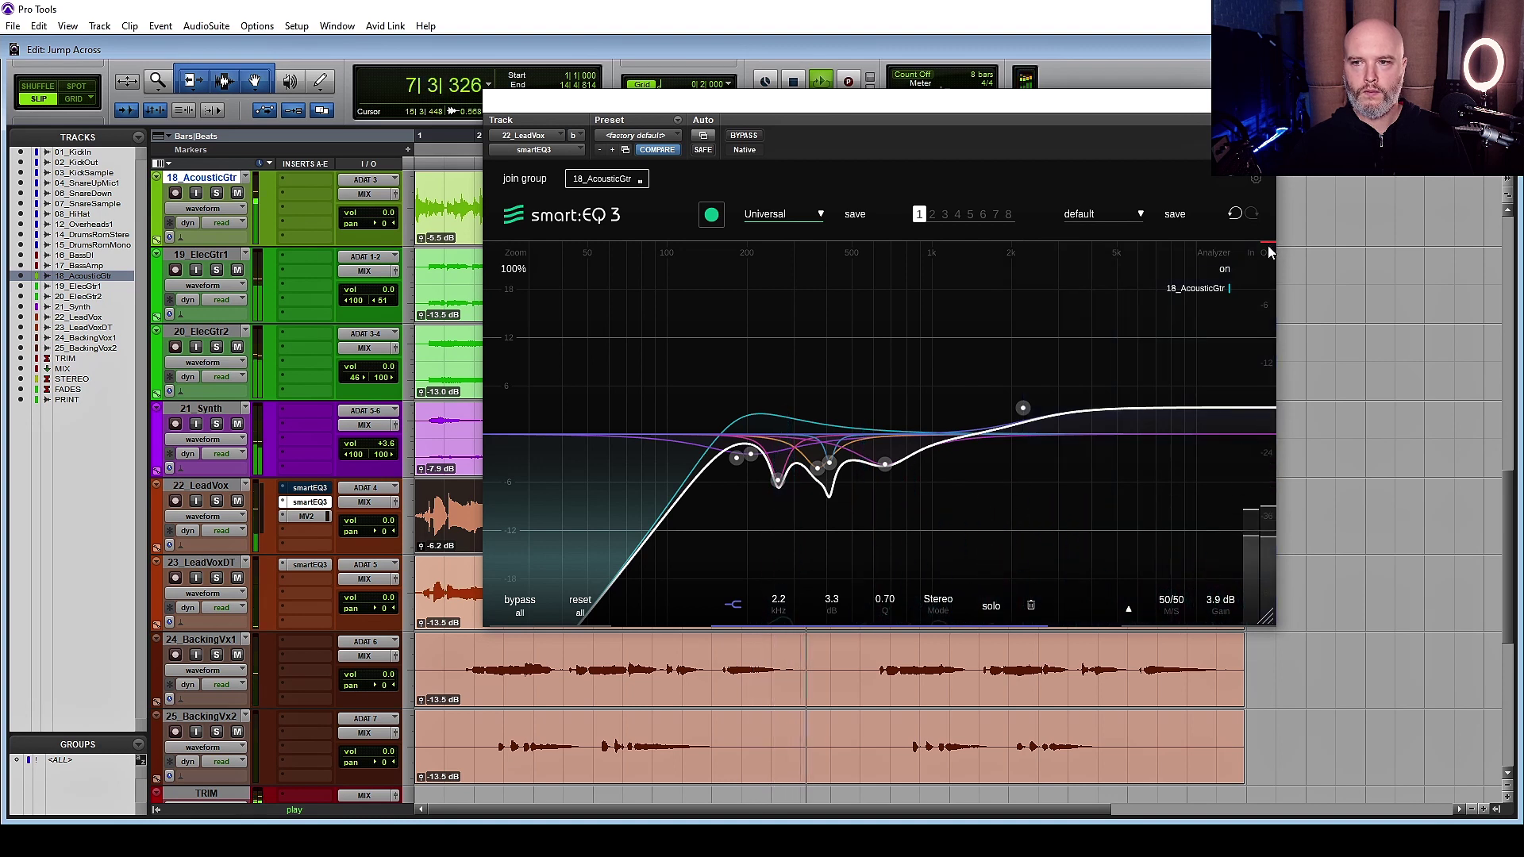
{"action": "key", "text": "space"}
- Play the opening of the vocal with the EQ bypassed and again with it active to judge the reduced shelf
{"action": "left_click", "coordinate": [744, 136]}
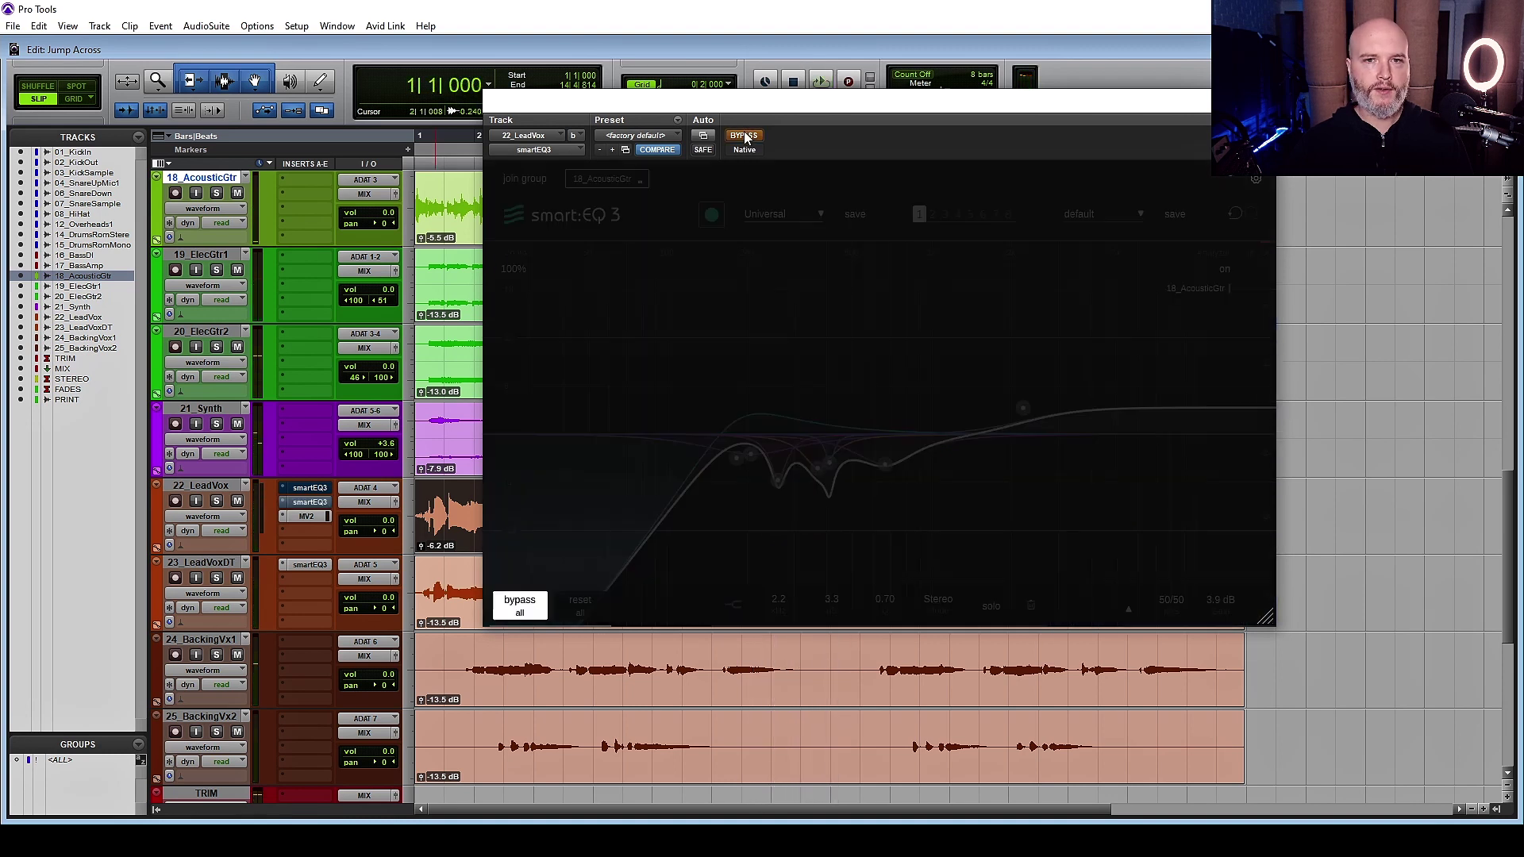
{"action": "key", "text": "space"}
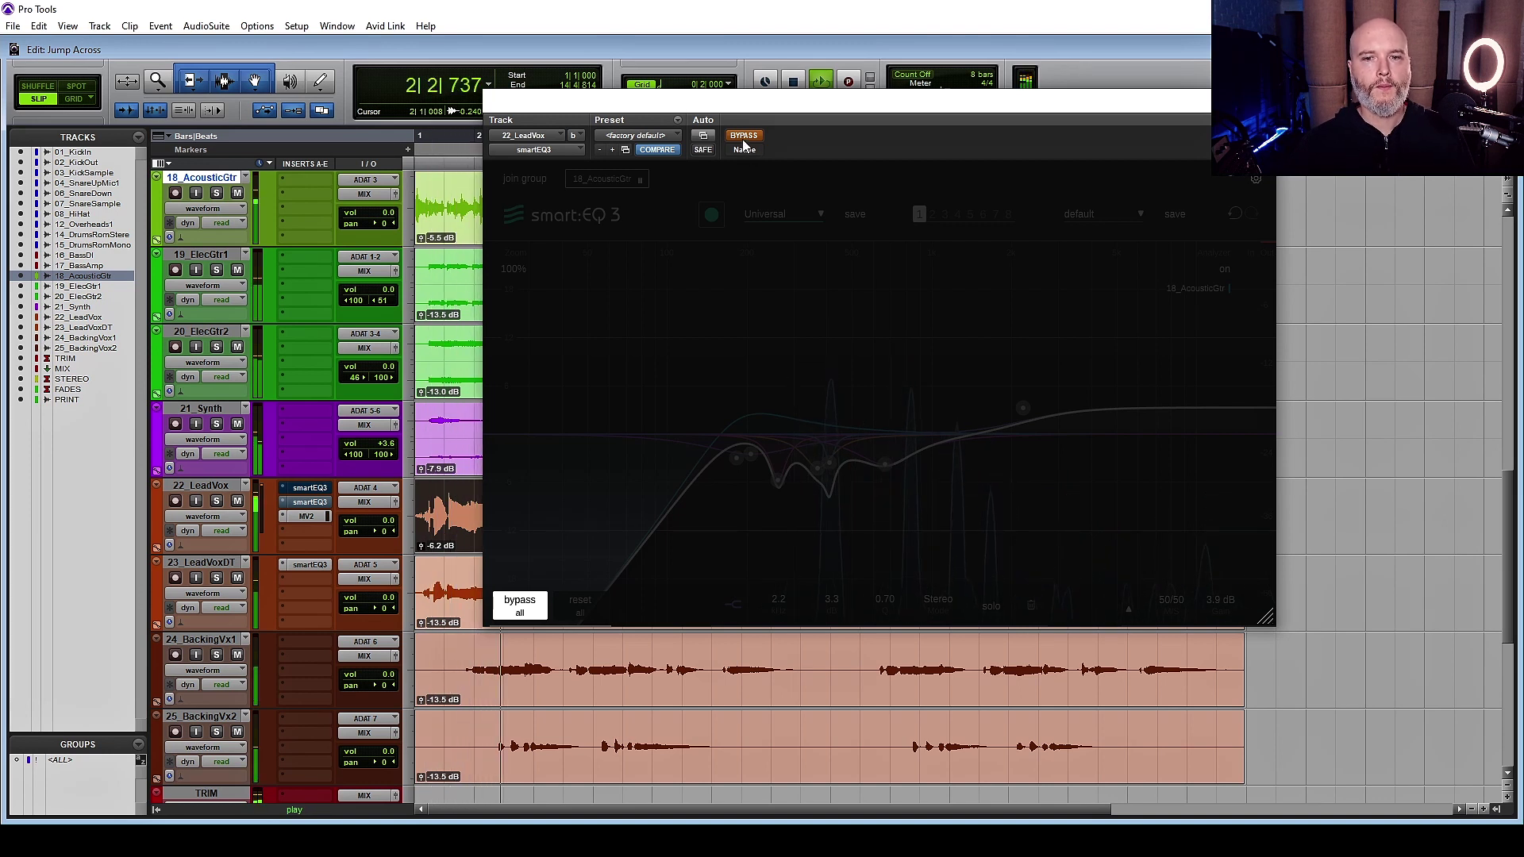
{"action": "key", "text": "space"}
{"action": "left_click", "coordinate": [743, 142]}
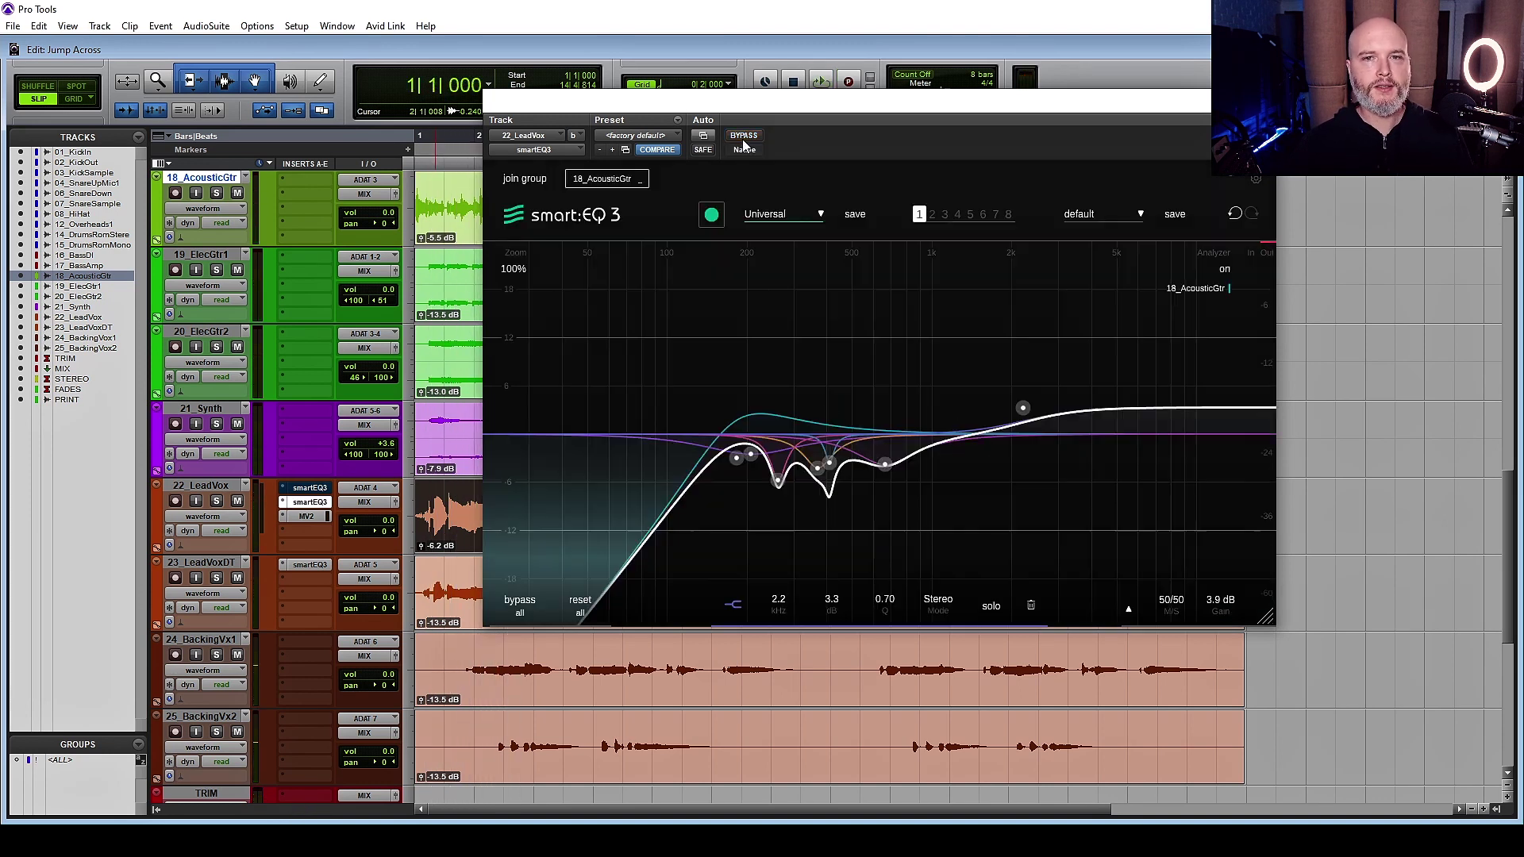
{"action": "key", "text": "space"}
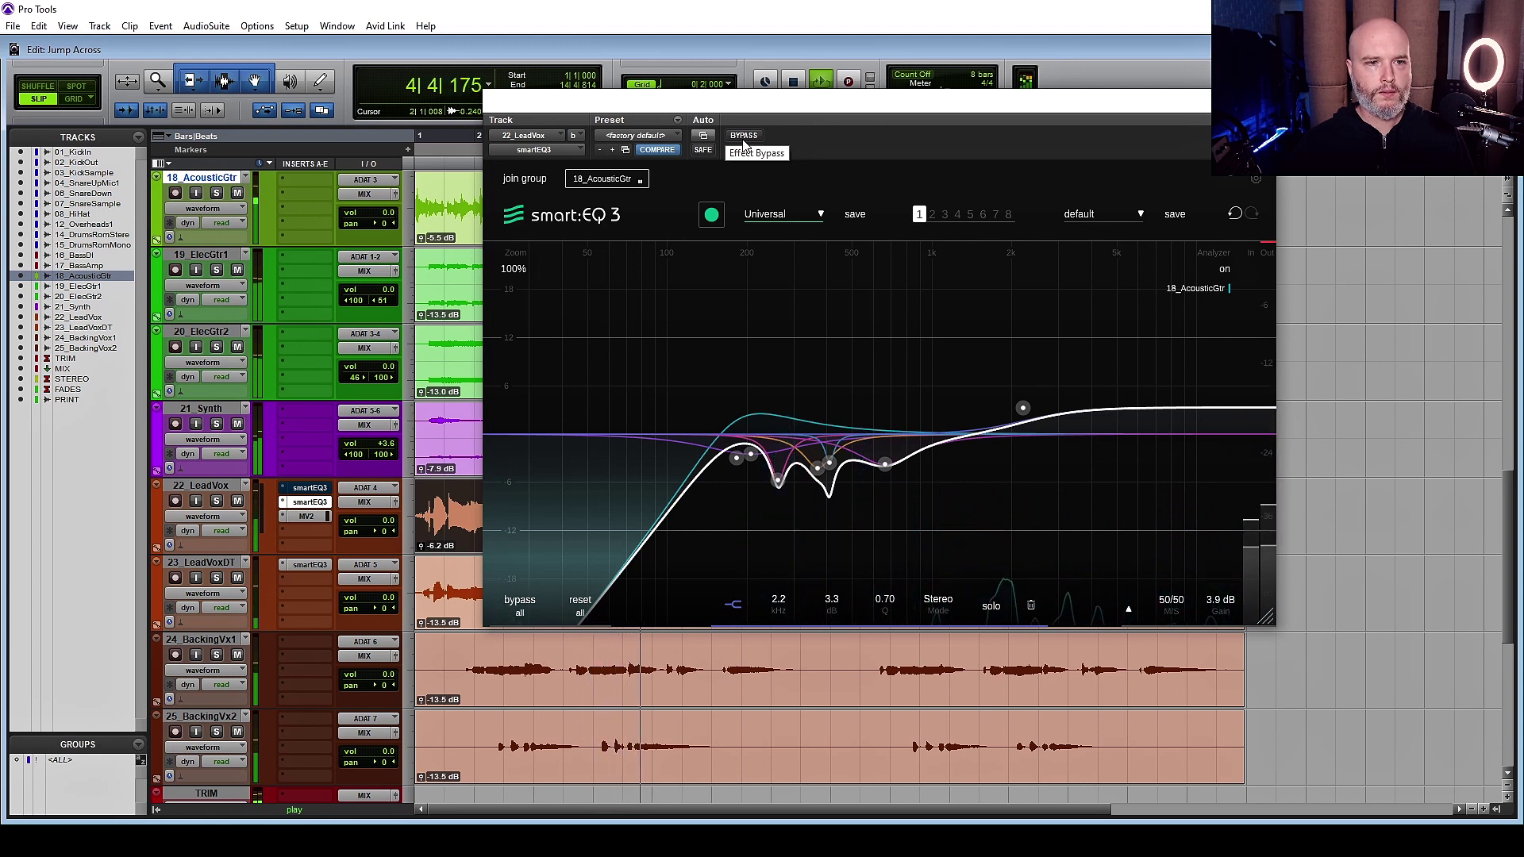
{"action": "key", "text": "space"}
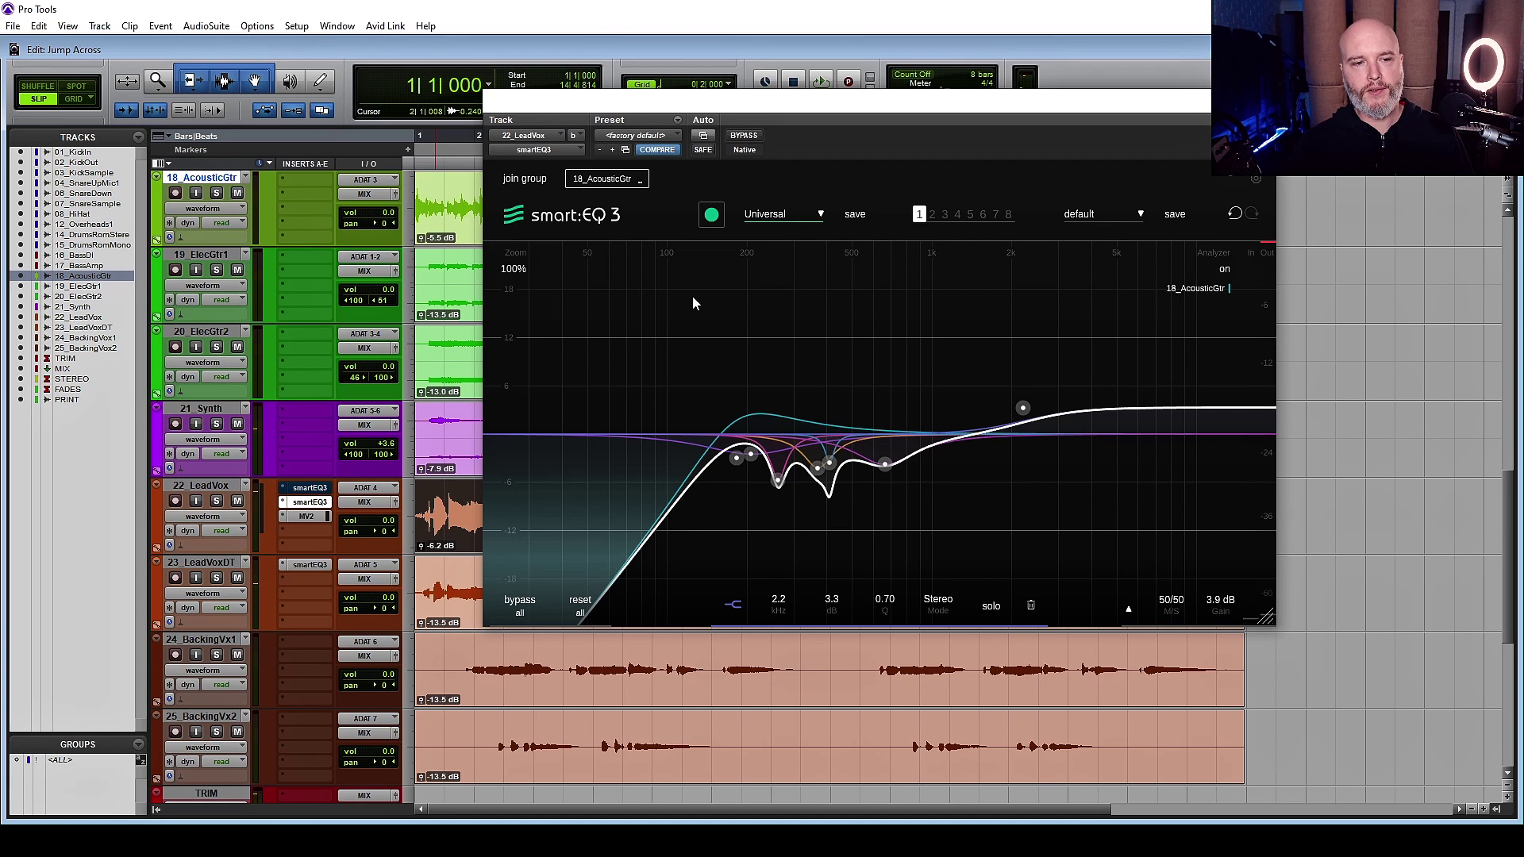
- Add a narrow bell band at 320 Hz with Q 4.96, audition it with a 24 dB boost, and cut it to -3.2 dB
{"action": "key", "text": "shift+s"}
{"action": "double_click", "coordinate": [800, 440]}
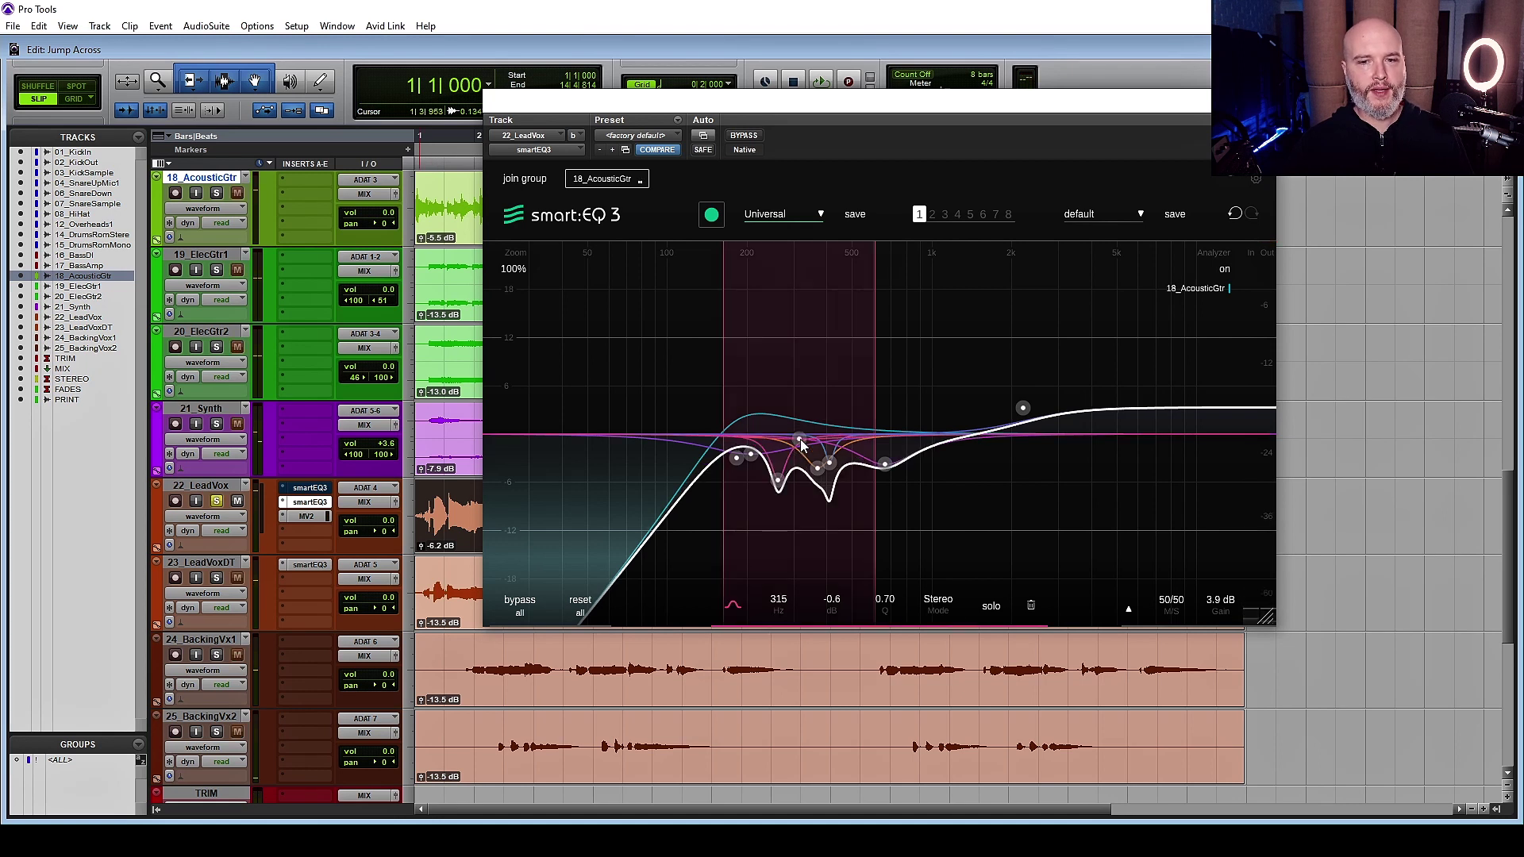
{"action": "key", "text": "space"}
{"action": "left_click_drag", "start_coordinate": [801, 440], "coordinate": [801, 241]}
{"action": "key", "text": "space"}
{"action": "key", "text": "space"}
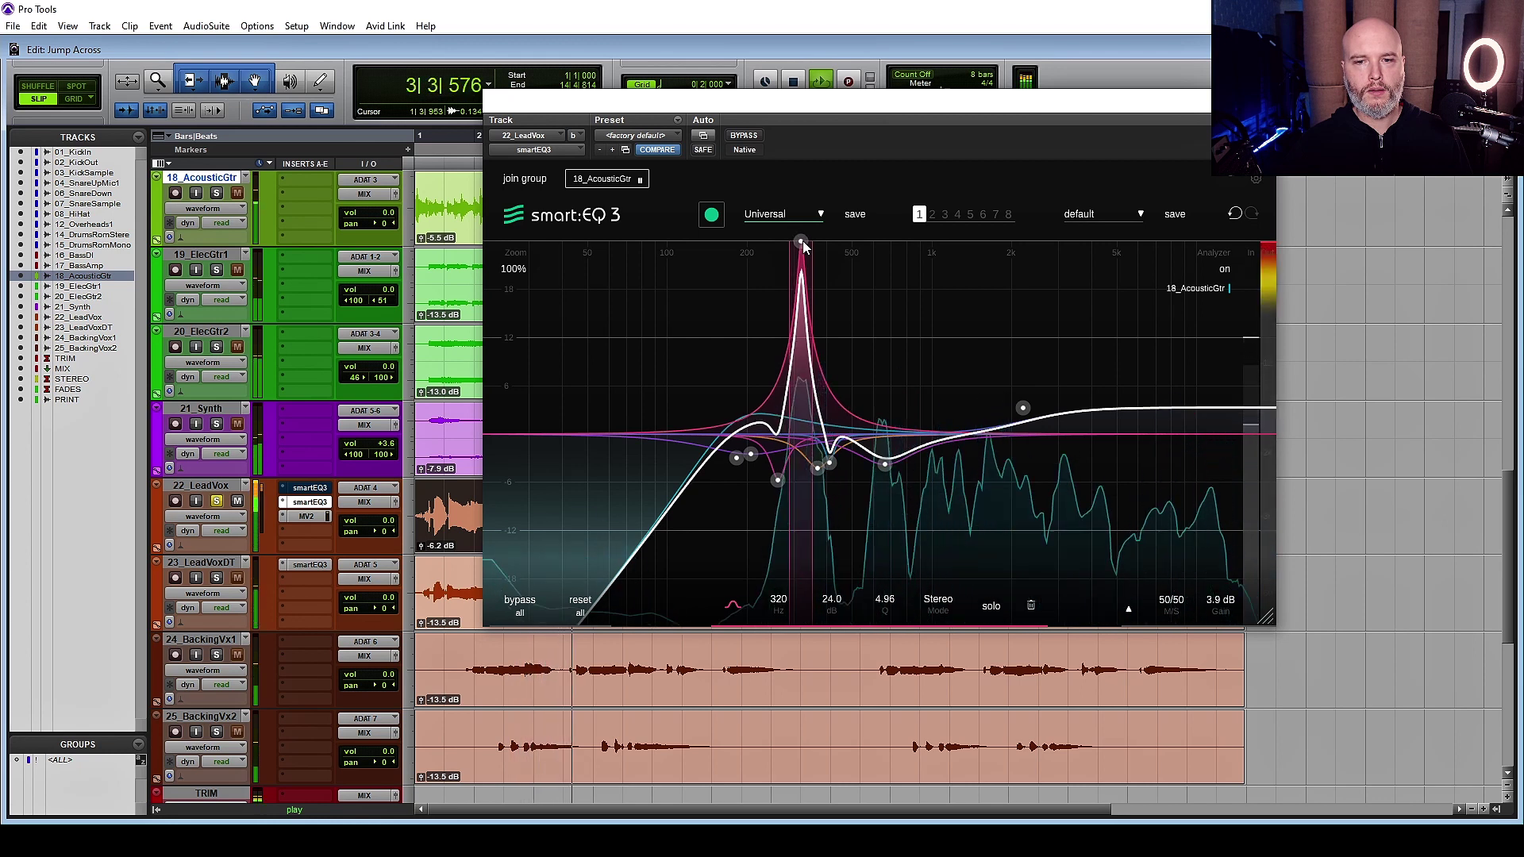
{"action": "key", "text": "space"}
{"action": "key", "text": "ctrl+z"}
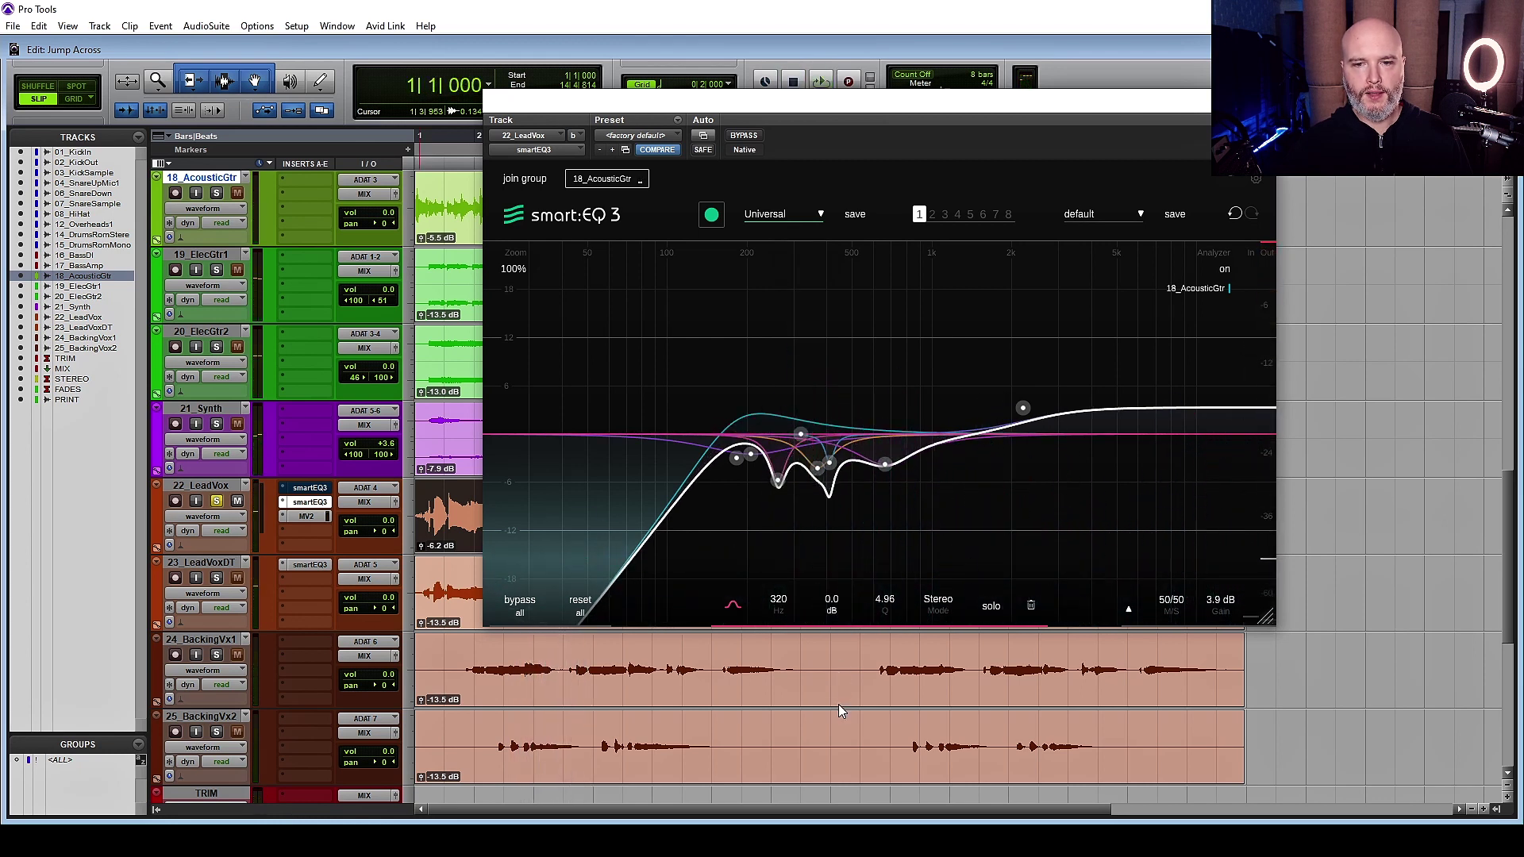
{"action": "key", "text": "space"}
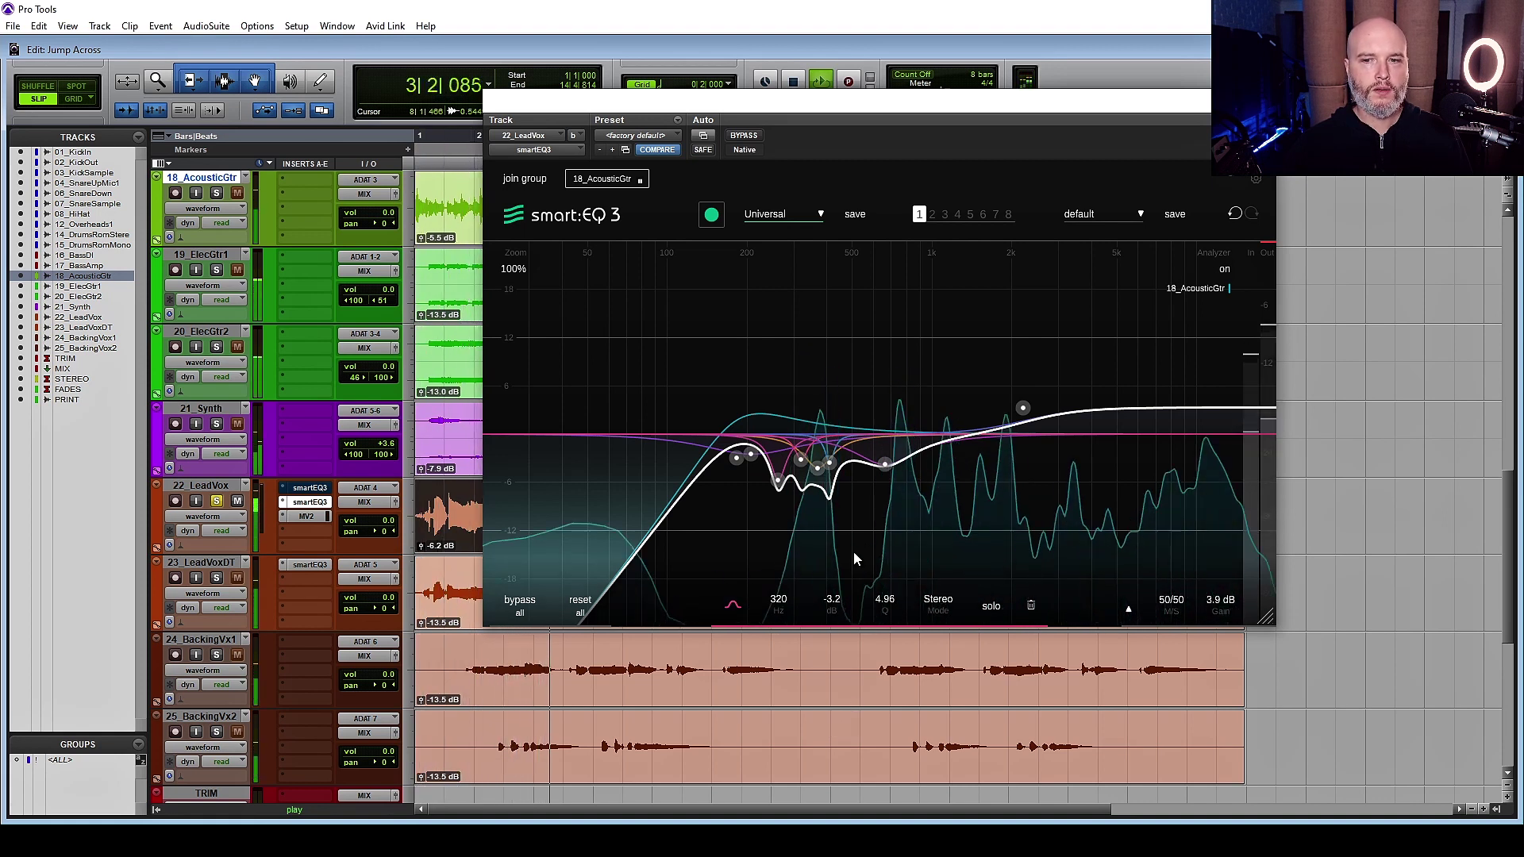
- Reduce the high shelf band to 2.9 dB, listen to the vocal again, and close the EQ window
{"action": "left_click", "coordinate": [1023, 410]}
{"action": "key", "text": "space"}
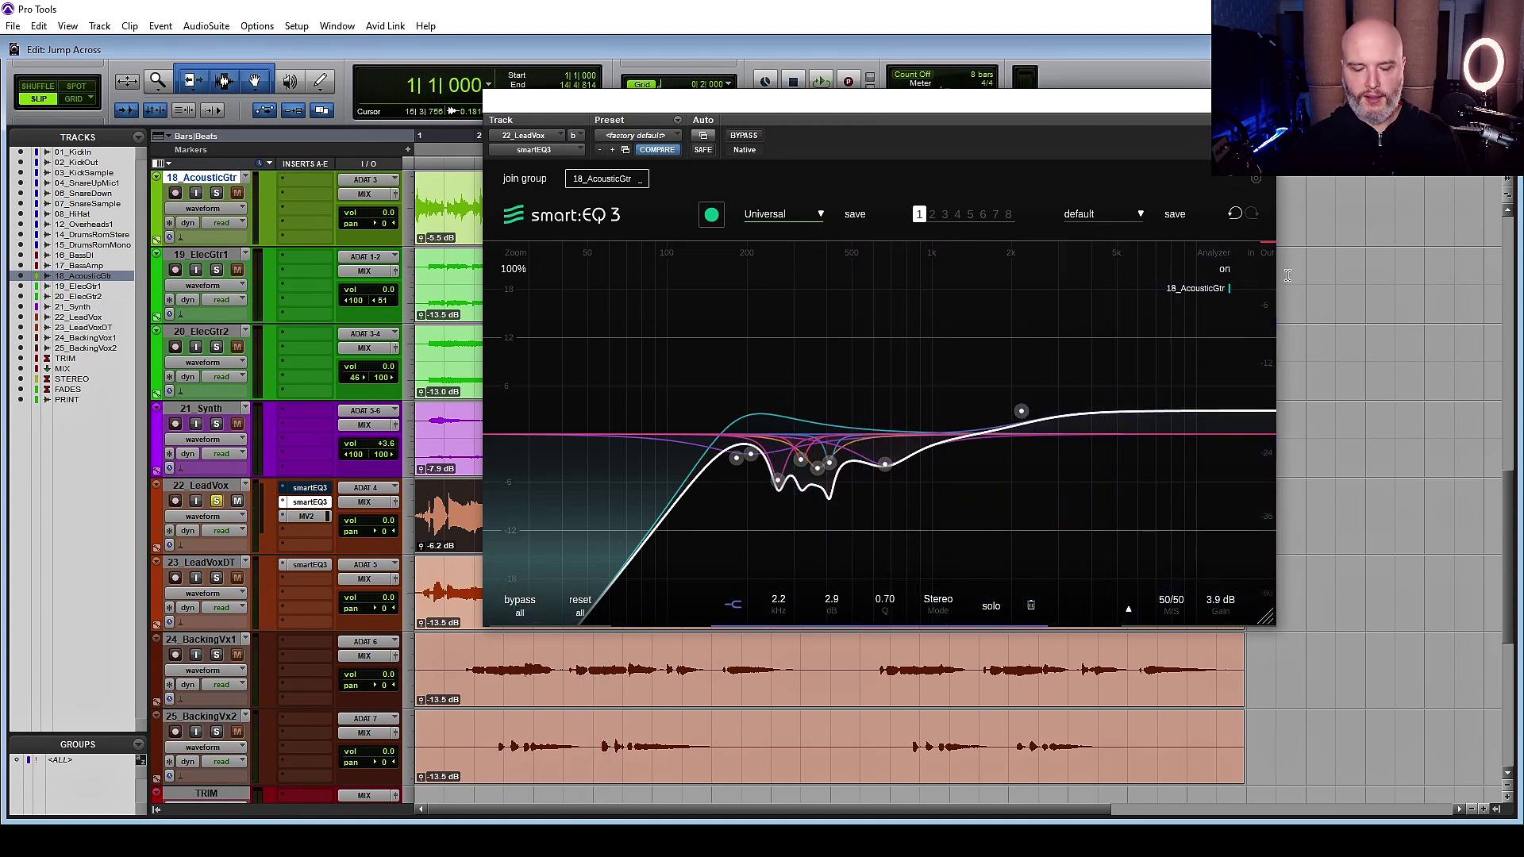
{"action": "key", "text": "space"}
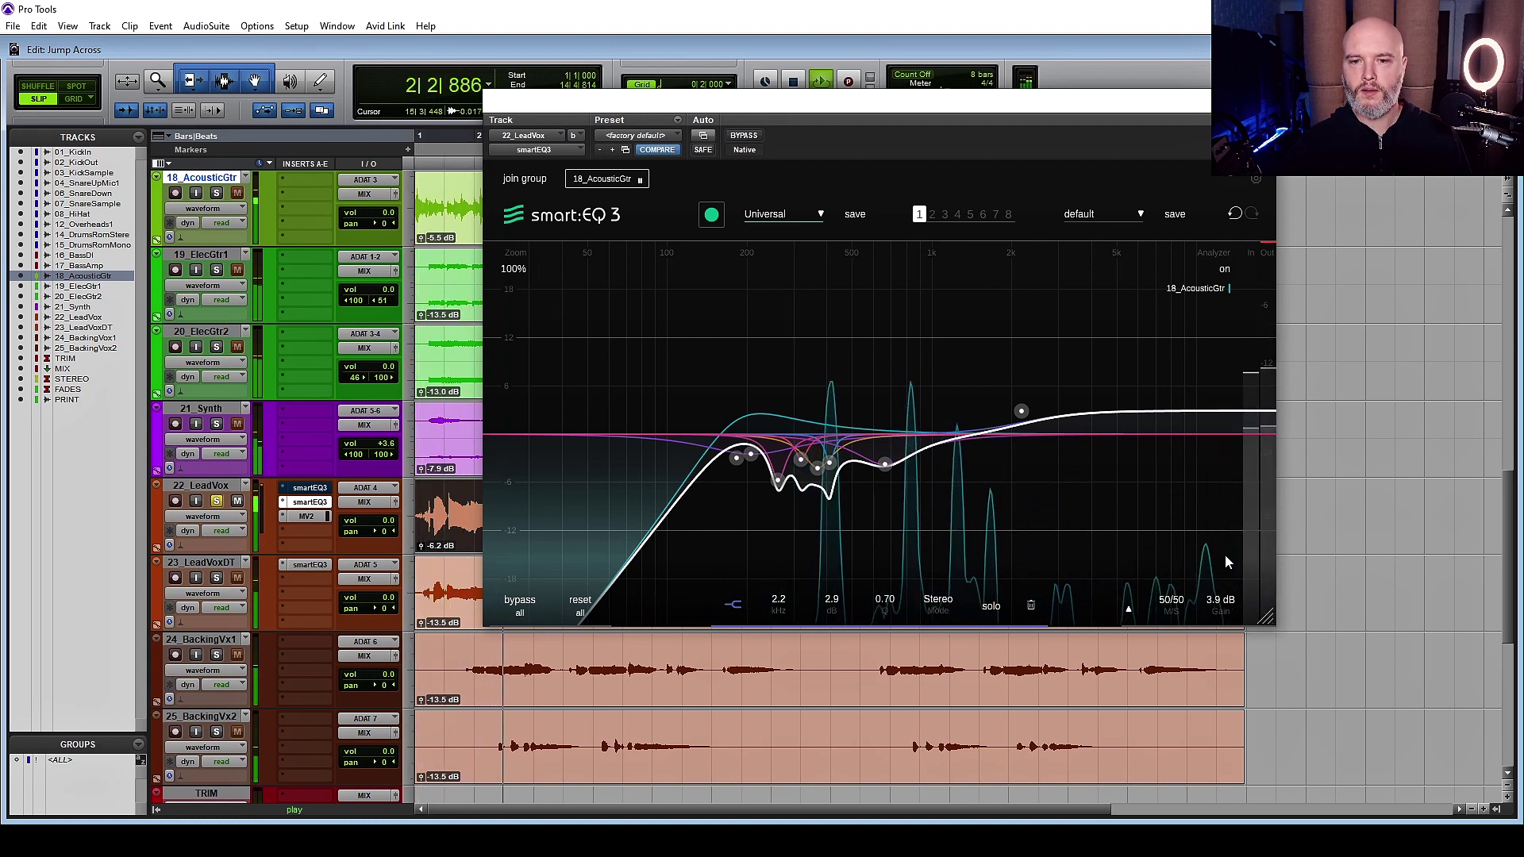
{"action": "key", "text": "space"}
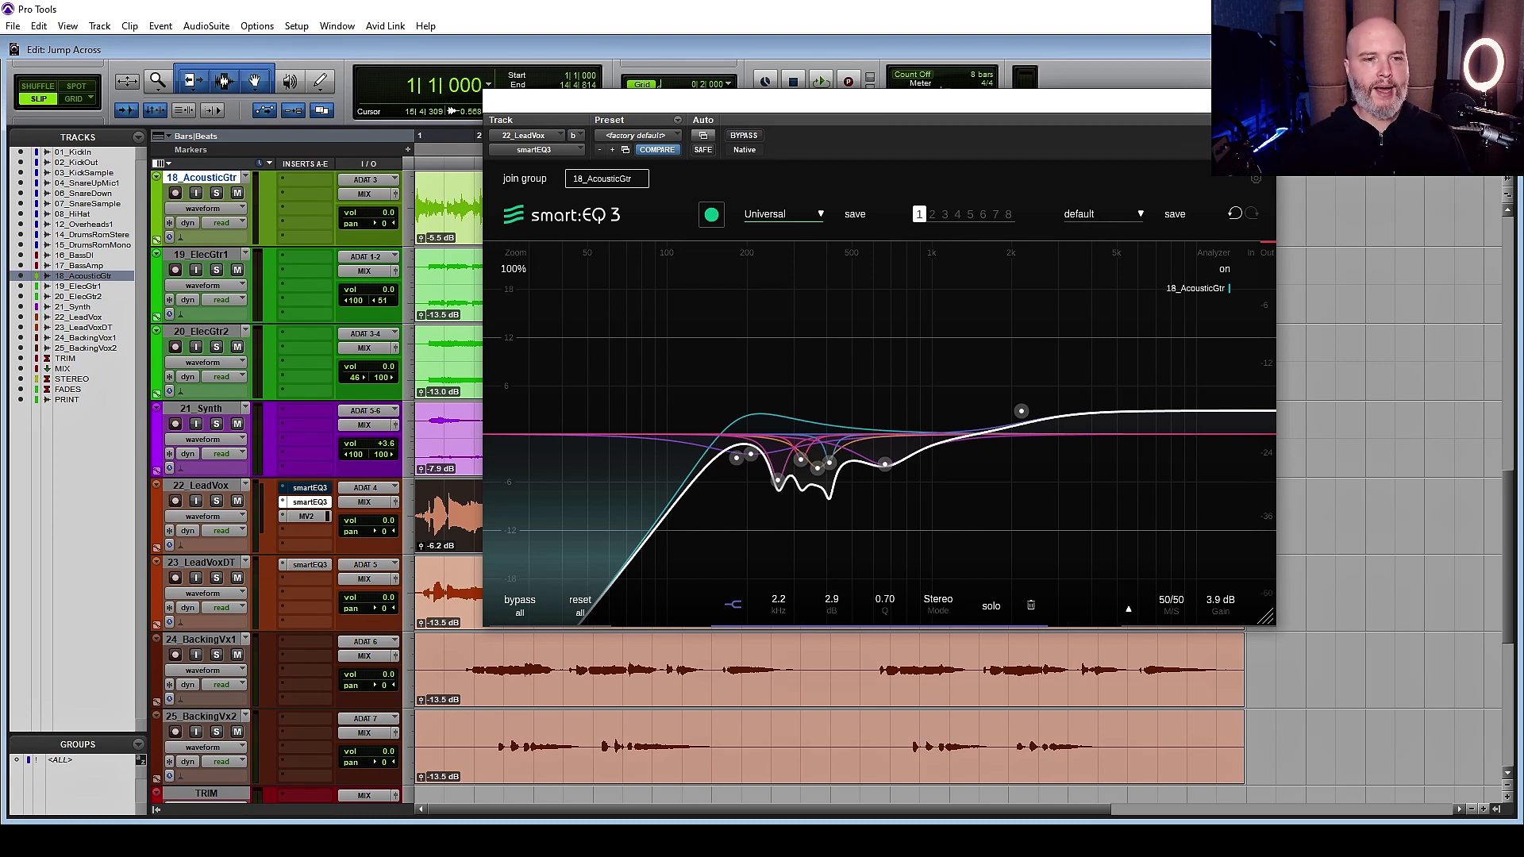
{"action": "key", "text": "ctrl+w"}
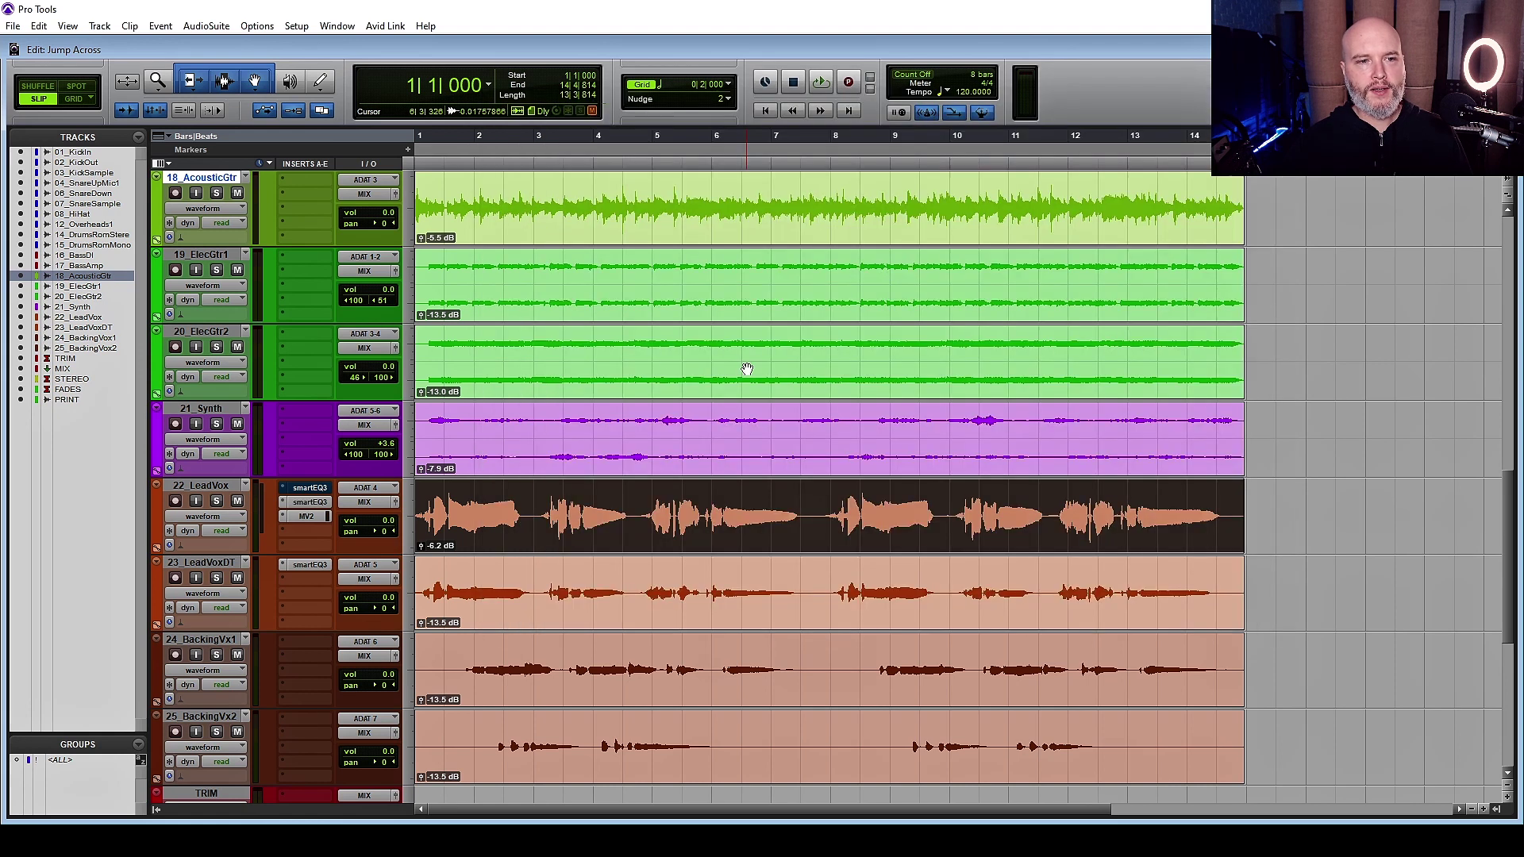
- Solo 20_ElecGtr2 together with 22_LeadVox, center both guitar pans, and listen to the two tracks
{"action": "left_click", "coordinate": [216, 348]}
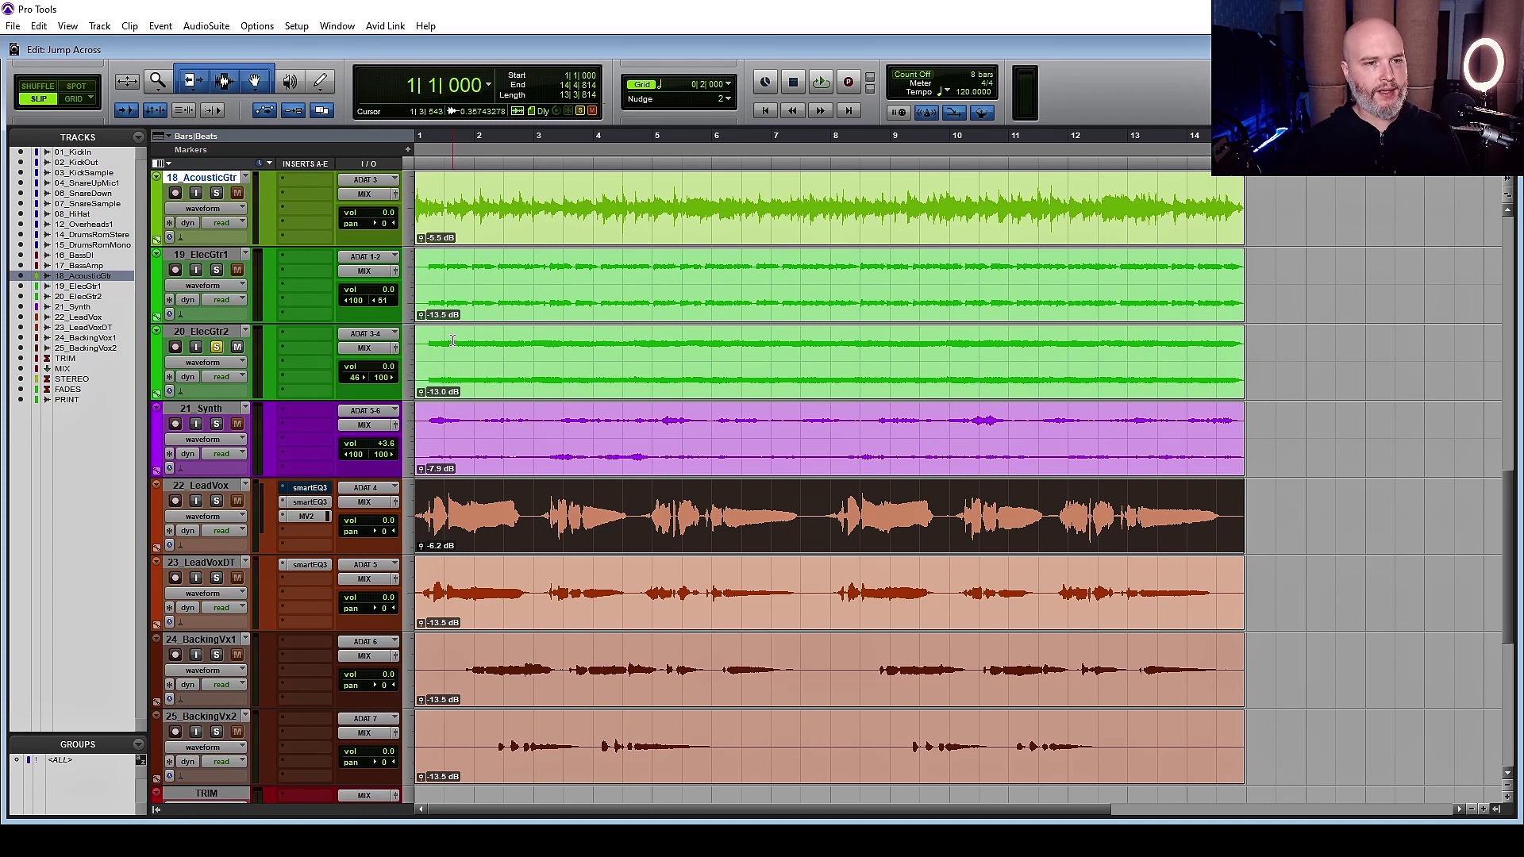
{"action": "key", "text": "space"}
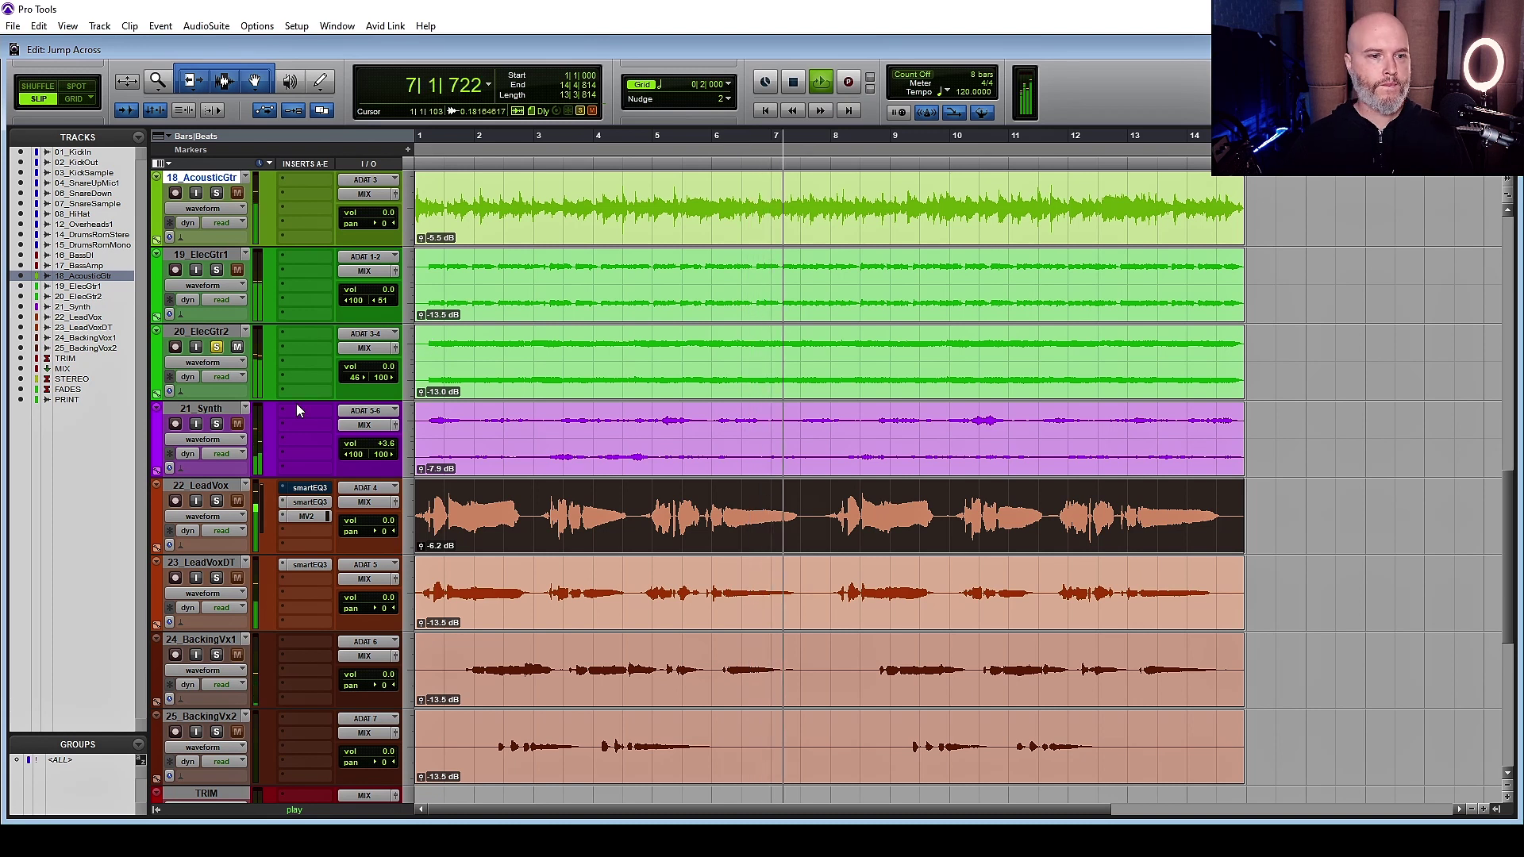
{"action": "key", "text": "space"}
{"action": "left_click", "coordinate": [217, 501]}
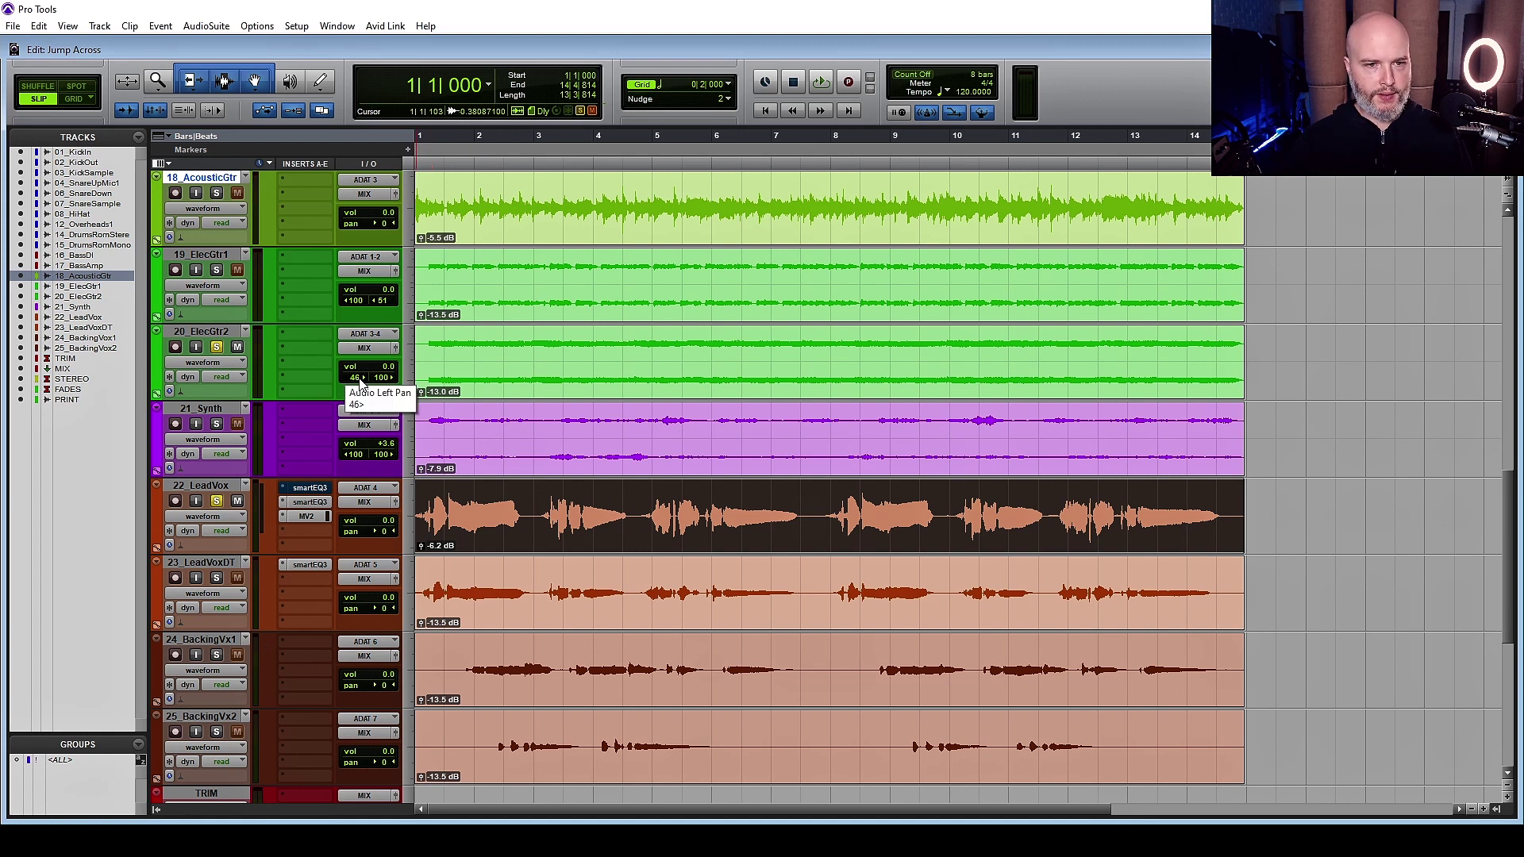
{"action": "left_click", "coordinate": [378, 379], "text": "alt"}
{"action": "key", "text": "space"}
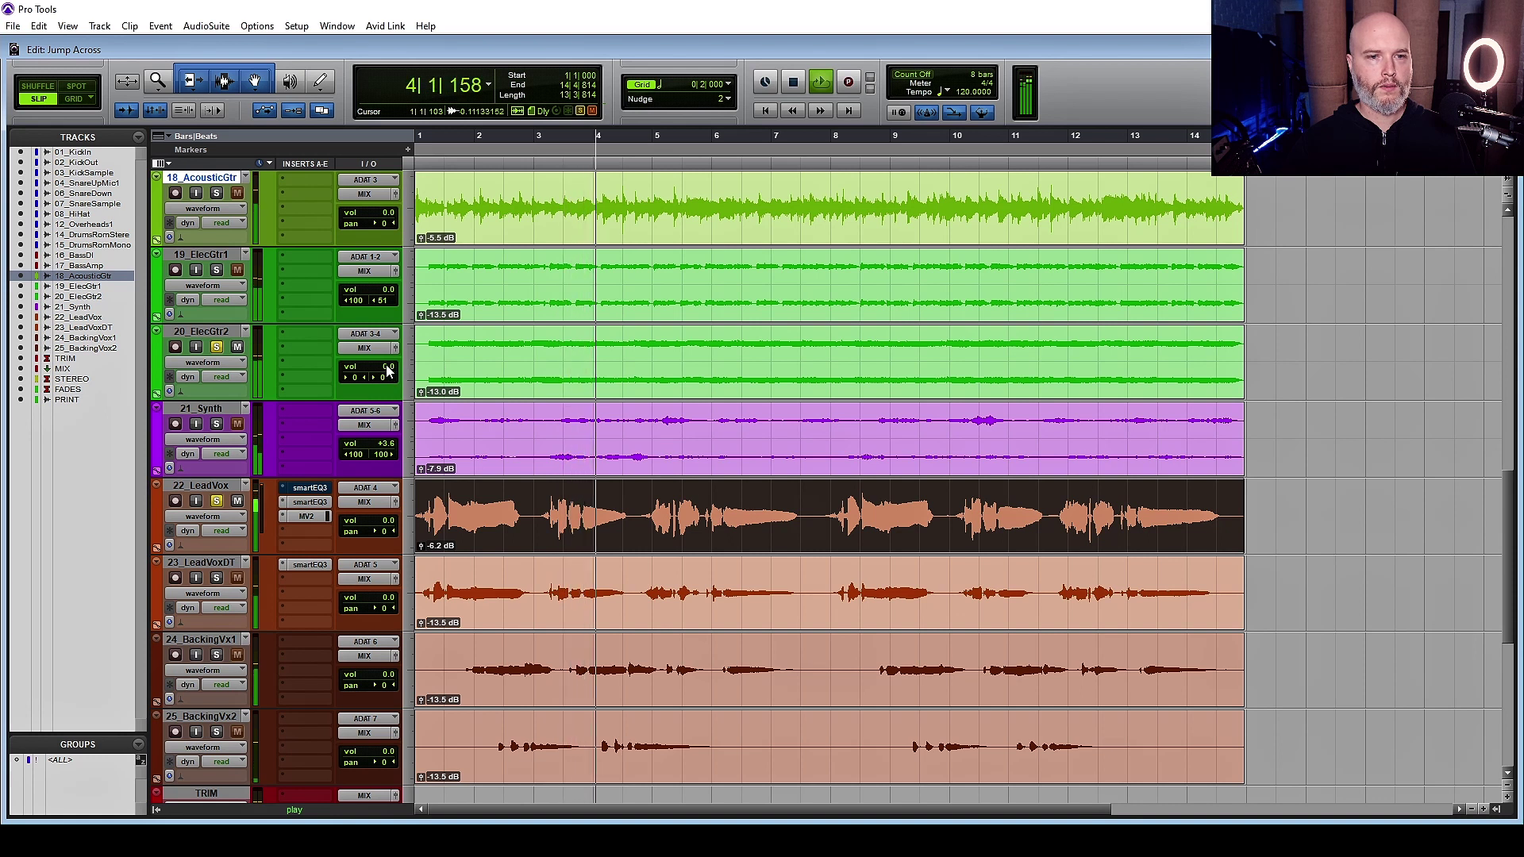
{"action": "key", "text": "space"}
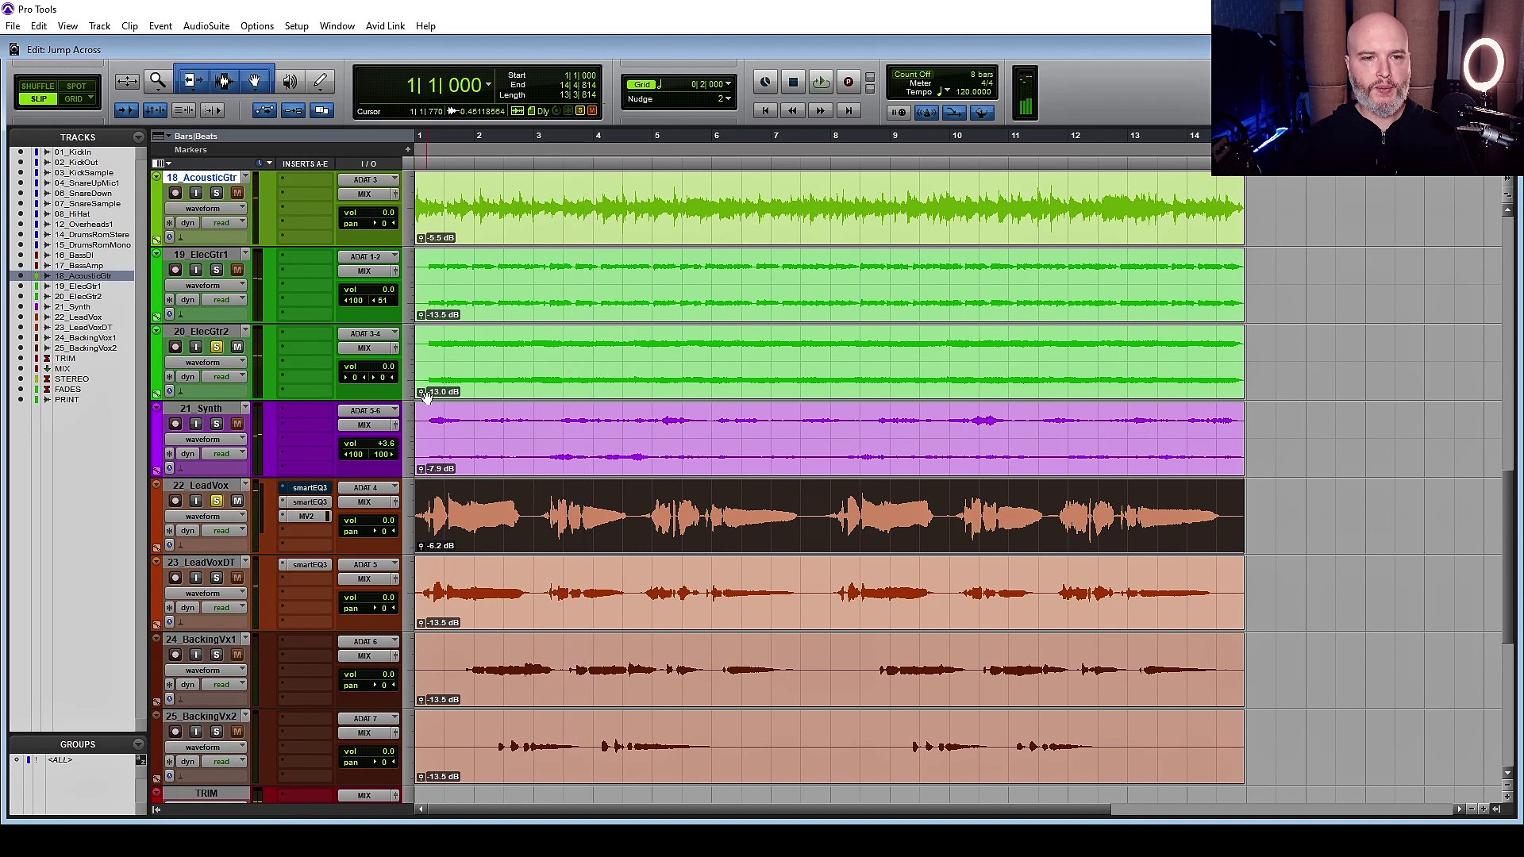
- Raise the 20_ElecGtr2 clip gain to -6.8 dB while playing it against the lead vocal
{"action": "key", "text": "space"}
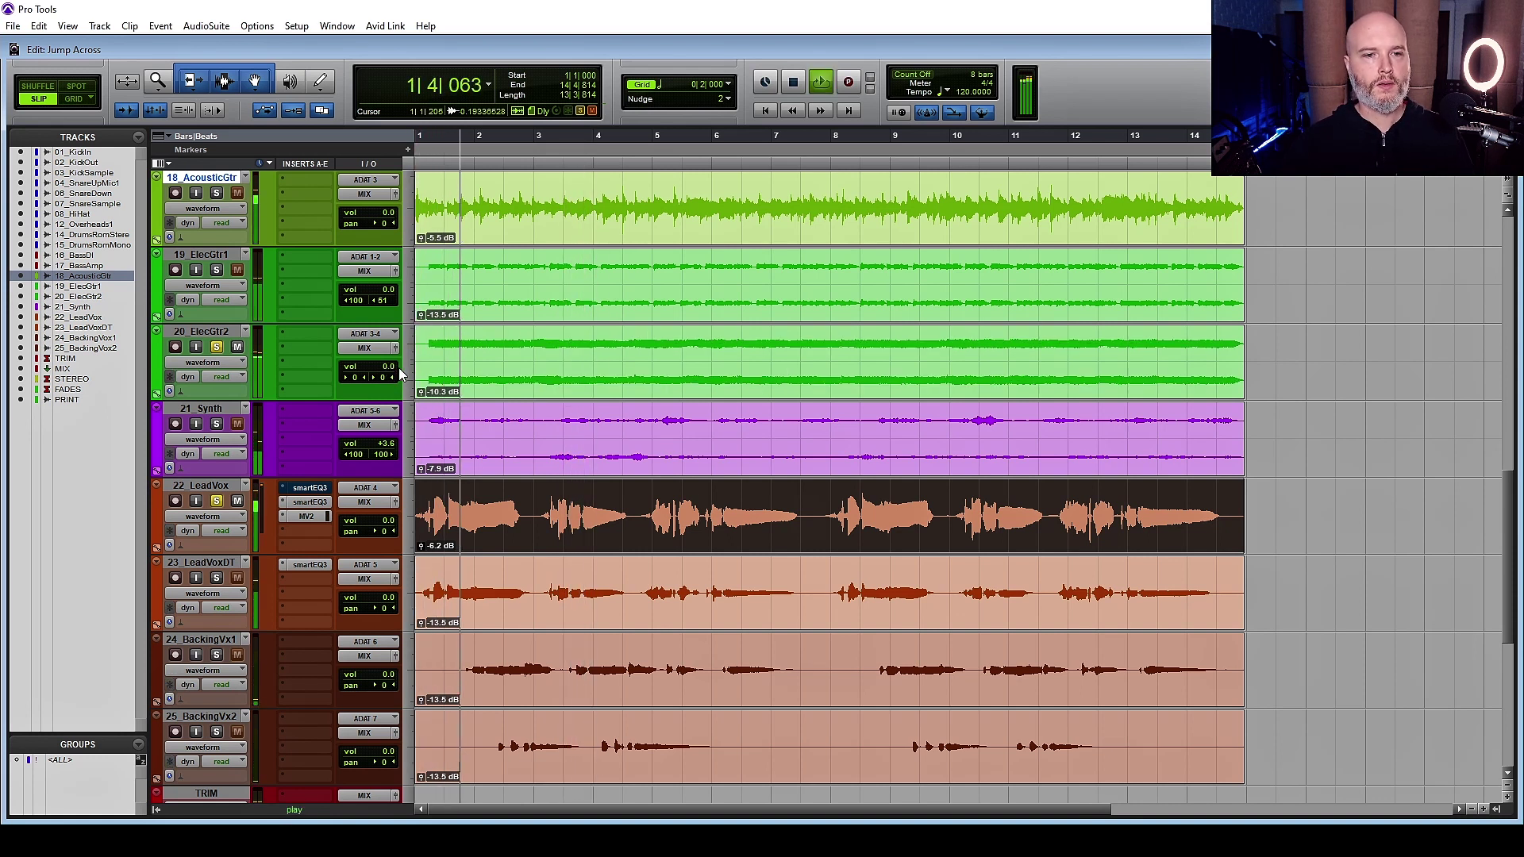
{"action": "left_click", "coordinate": [509, 388]}
{"action": "key", "text": "ctrl+shift+Up"}
{"action": "key", "text": "ctrl+shift+Up"}
{"action": "key", "text": "ctrl+shift+Up"}
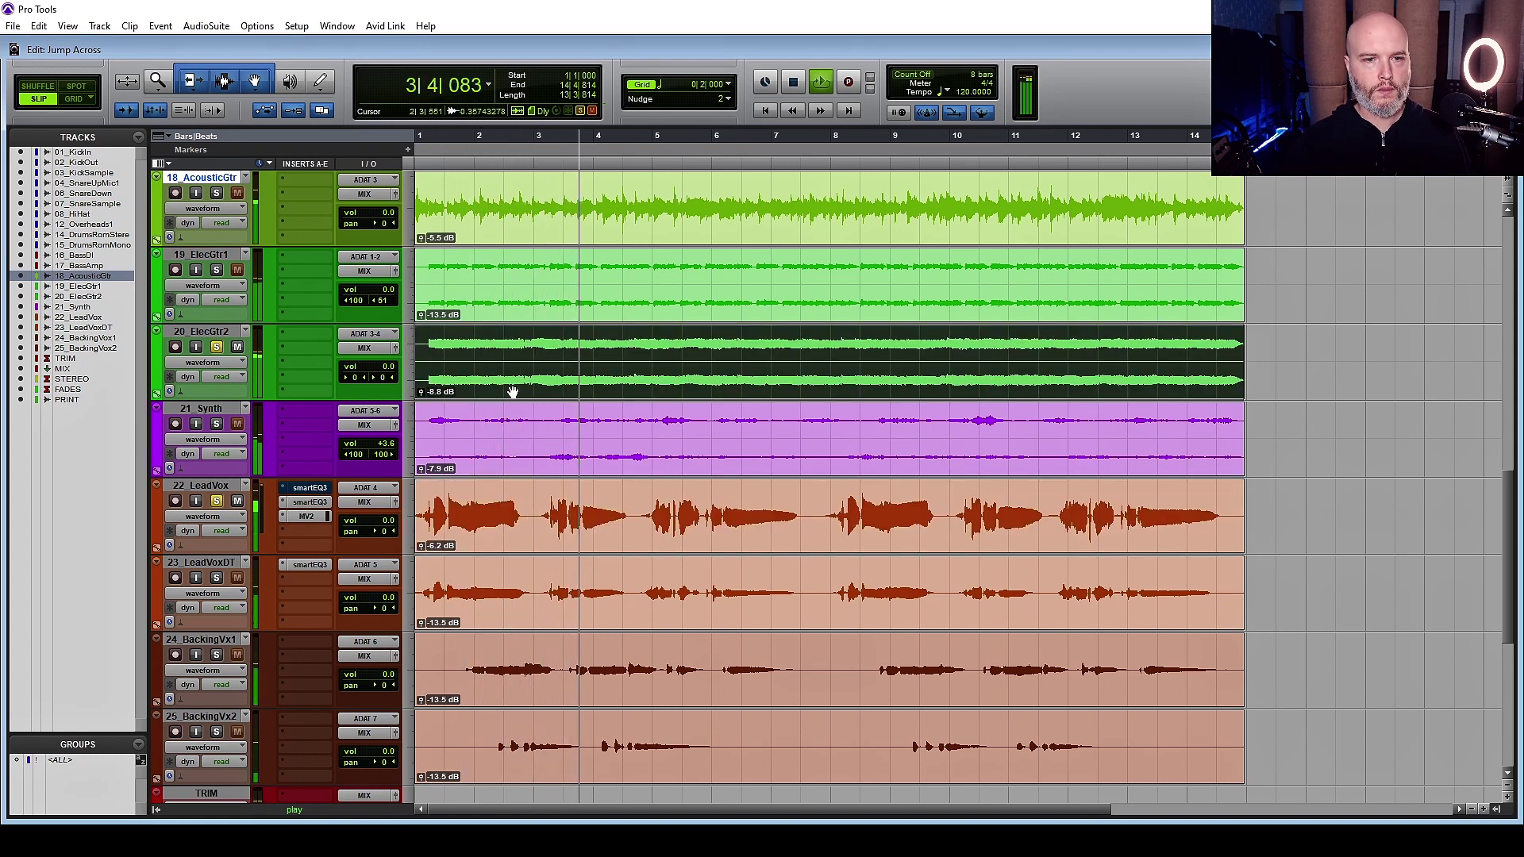
{"action": "key", "text": "ctrl+shift+Up"}
{"action": "key", "text": "ctrl+shift+Up"}
{"action": "key", "text": "ctrl+shift+Up"}
{"action": "key", "text": "ctrl+shift+Up"}
{"action": "key", "text": "ctrl+shift+Up"}
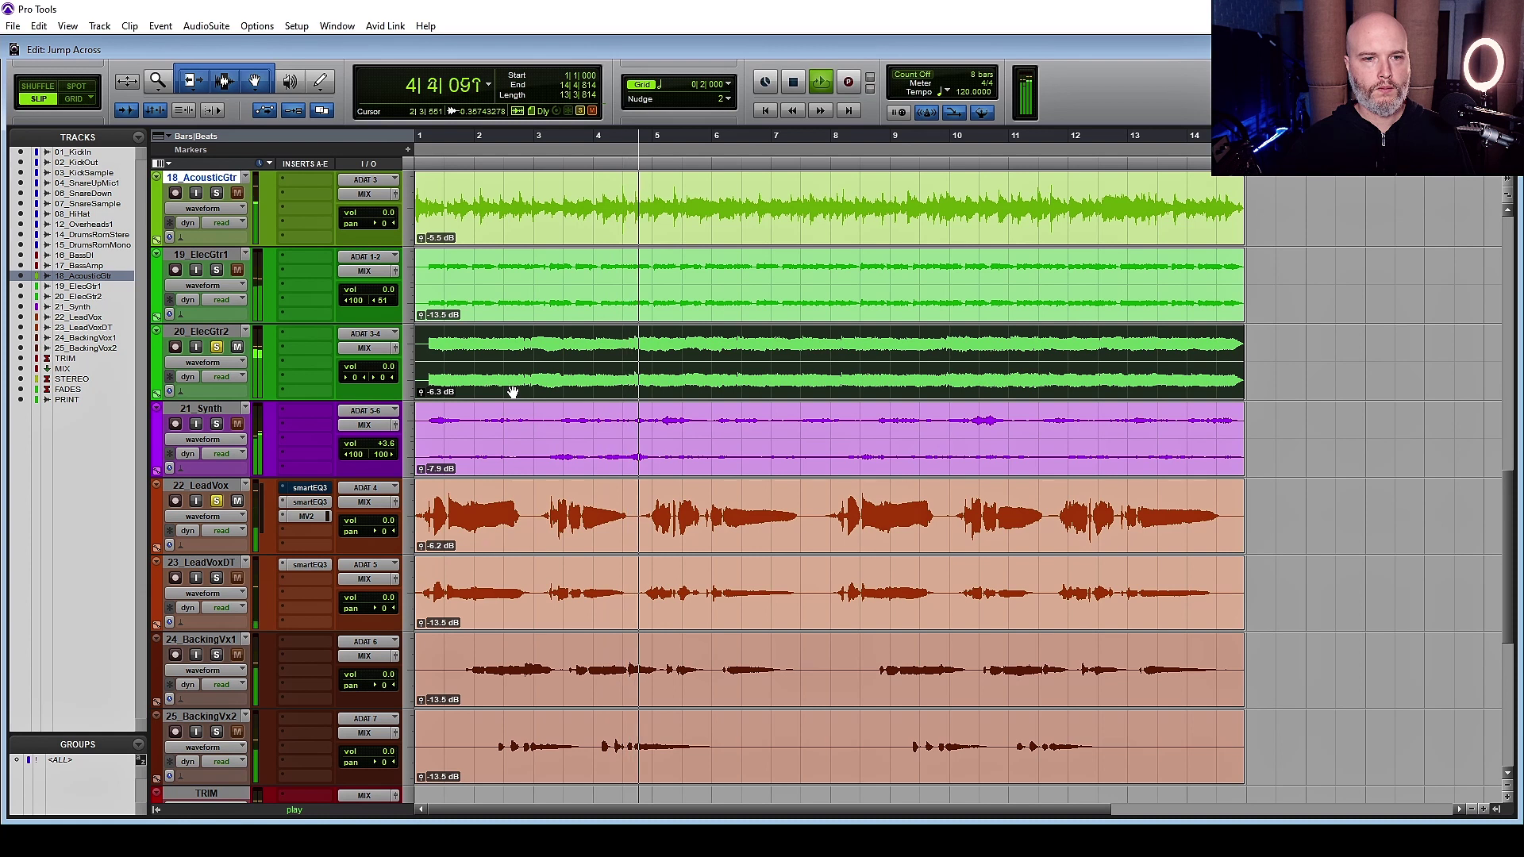
{"action": "key", "text": "ctrl+shift+Down"}
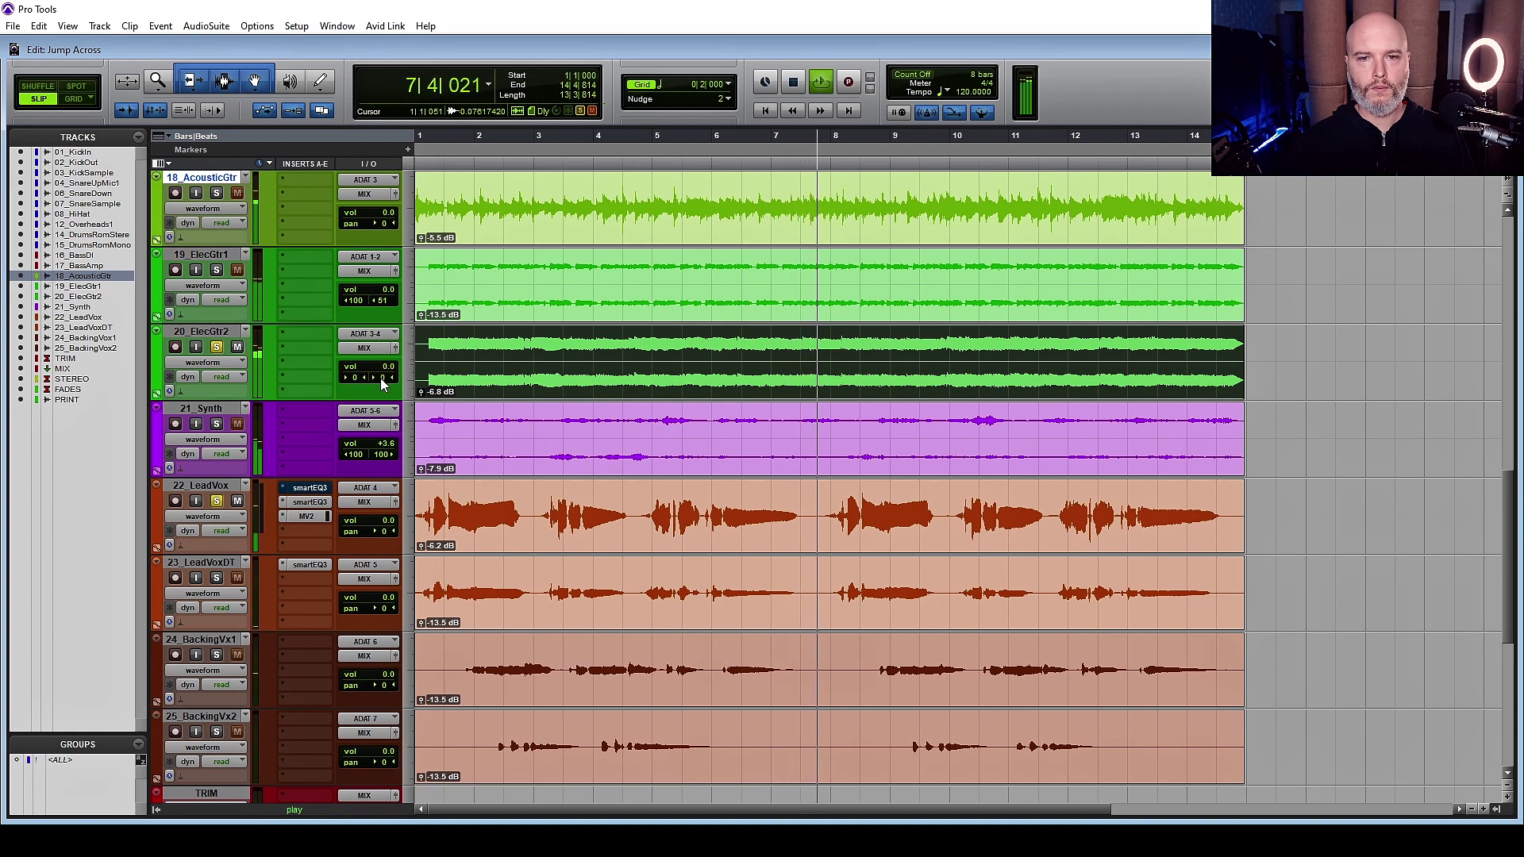
{"action": "key", "text": "space"}
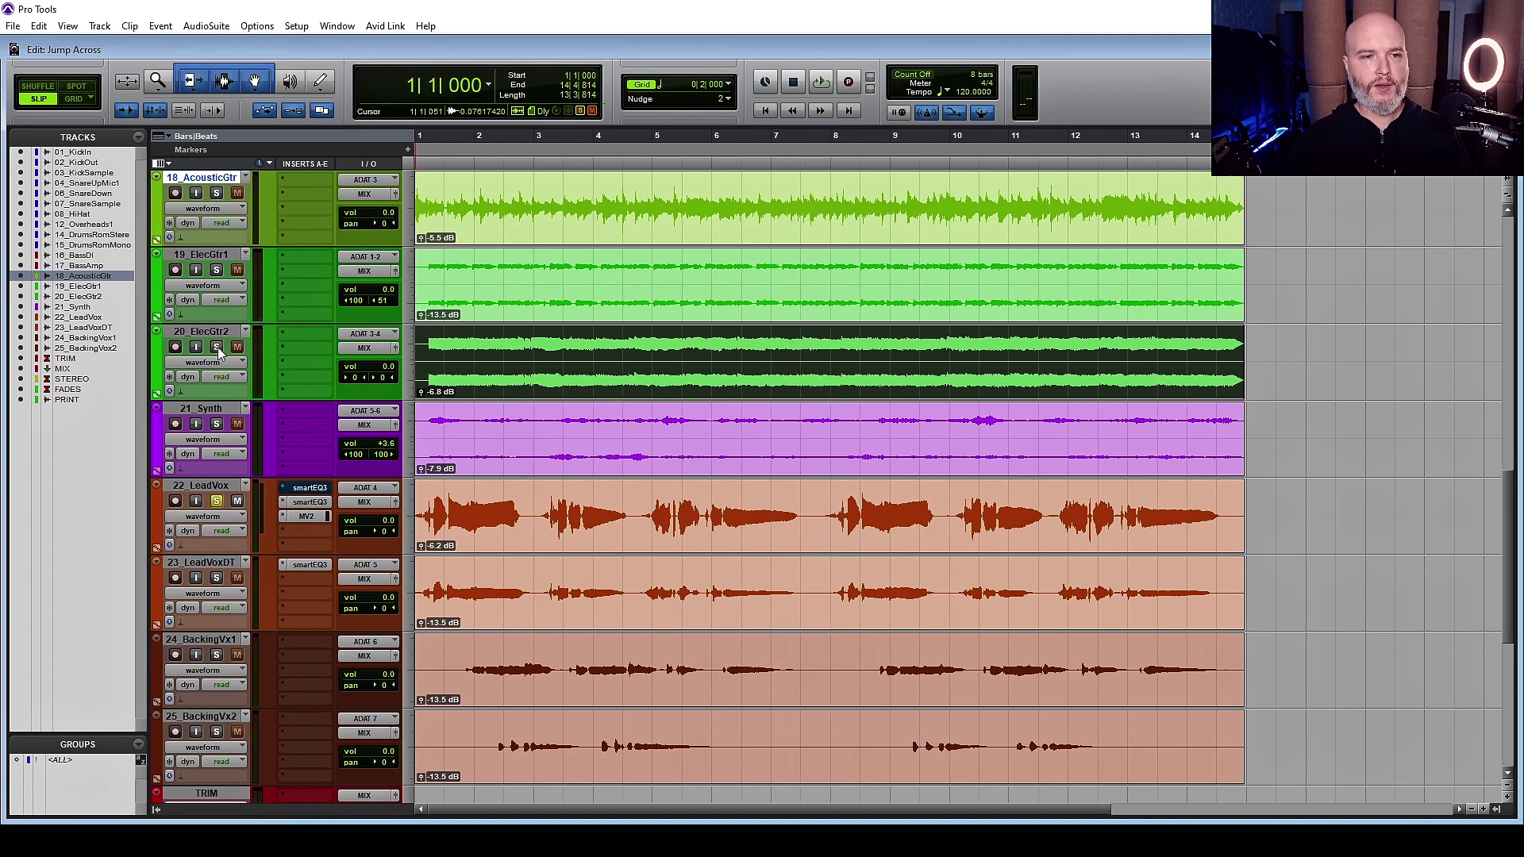
- Keep 20_ElecGtr2 soloed and insert the stereo smartEQ3 plug-in in its first insert slot
{"action": "left_click", "coordinate": [217, 348]}
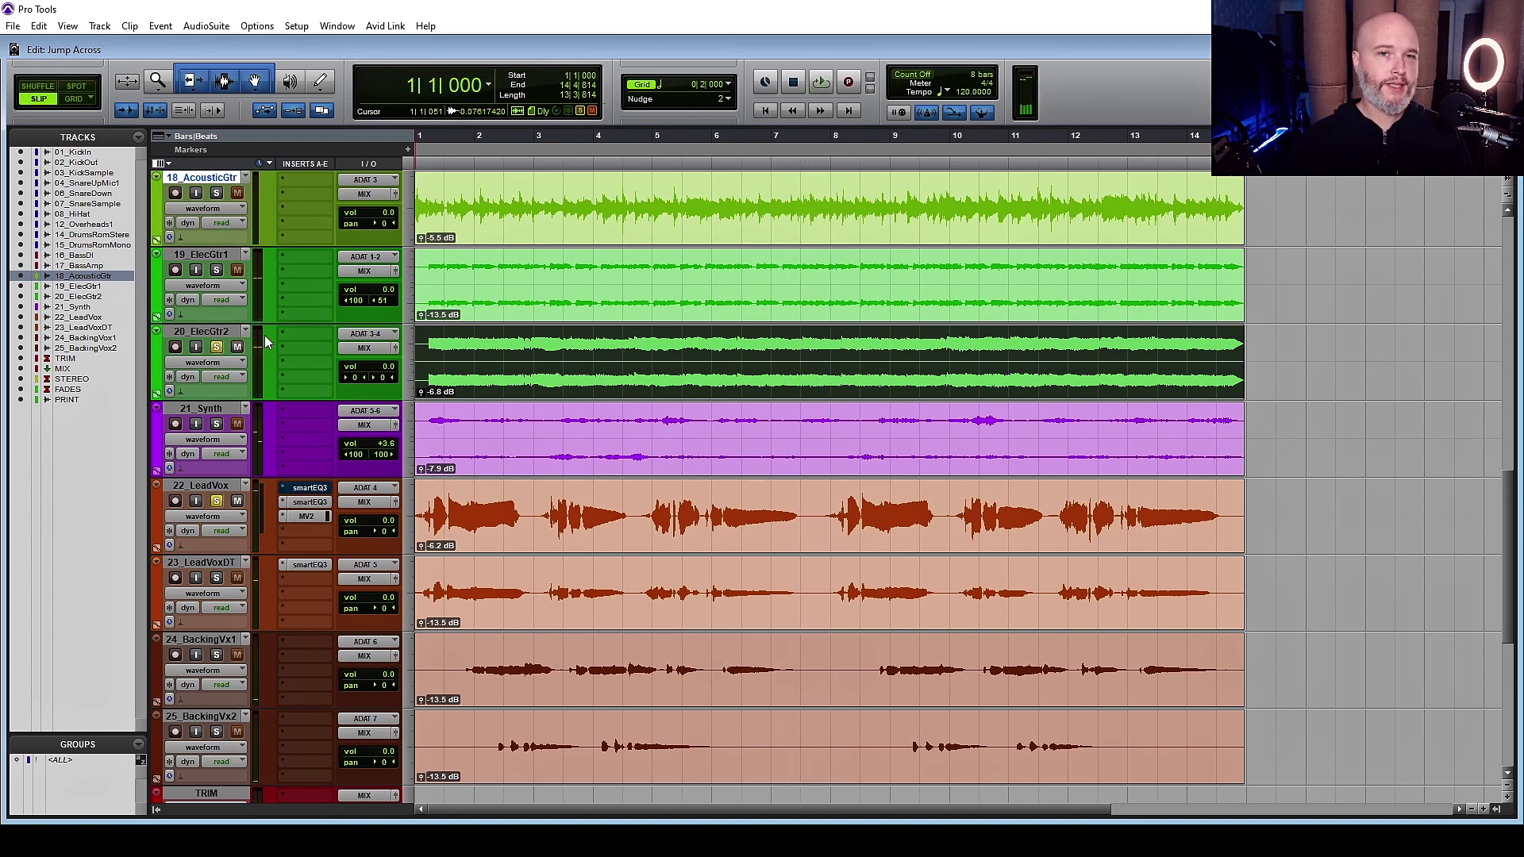
{"action": "left_click", "coordinate": [306, 335]}
{"action": "mouse_move", "coordinate": [380, 383]}
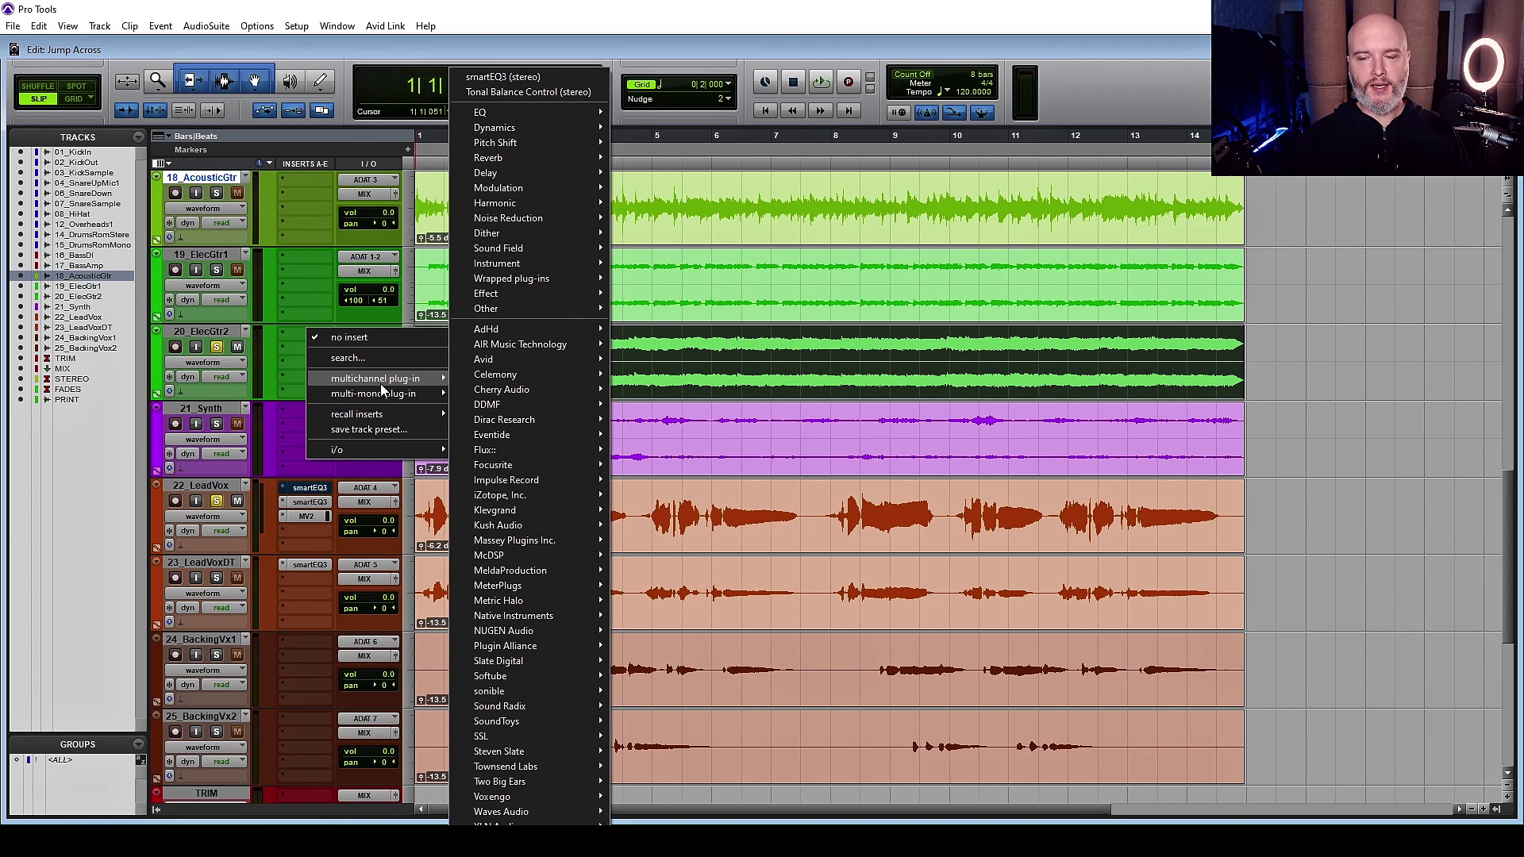
{"action": "left_click", "coordinate": [502, 77]}
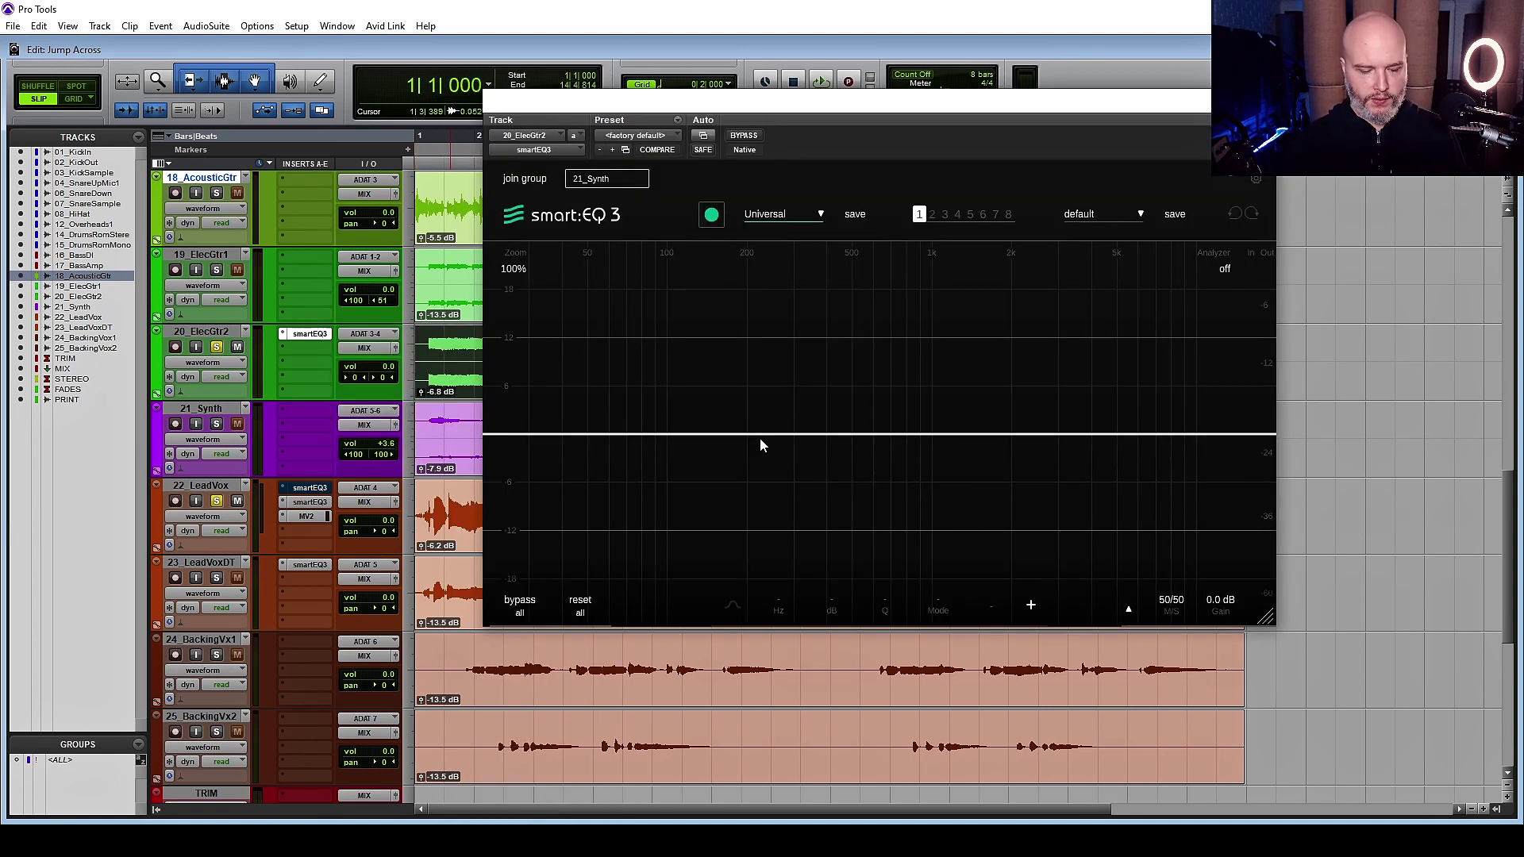
- Add a bell band at 278 Hz with Q 1.54 to the guitar EQ, sweep it boosted during playback, and cut it to -4.5 dB
{"action": "key", "text": "space"}
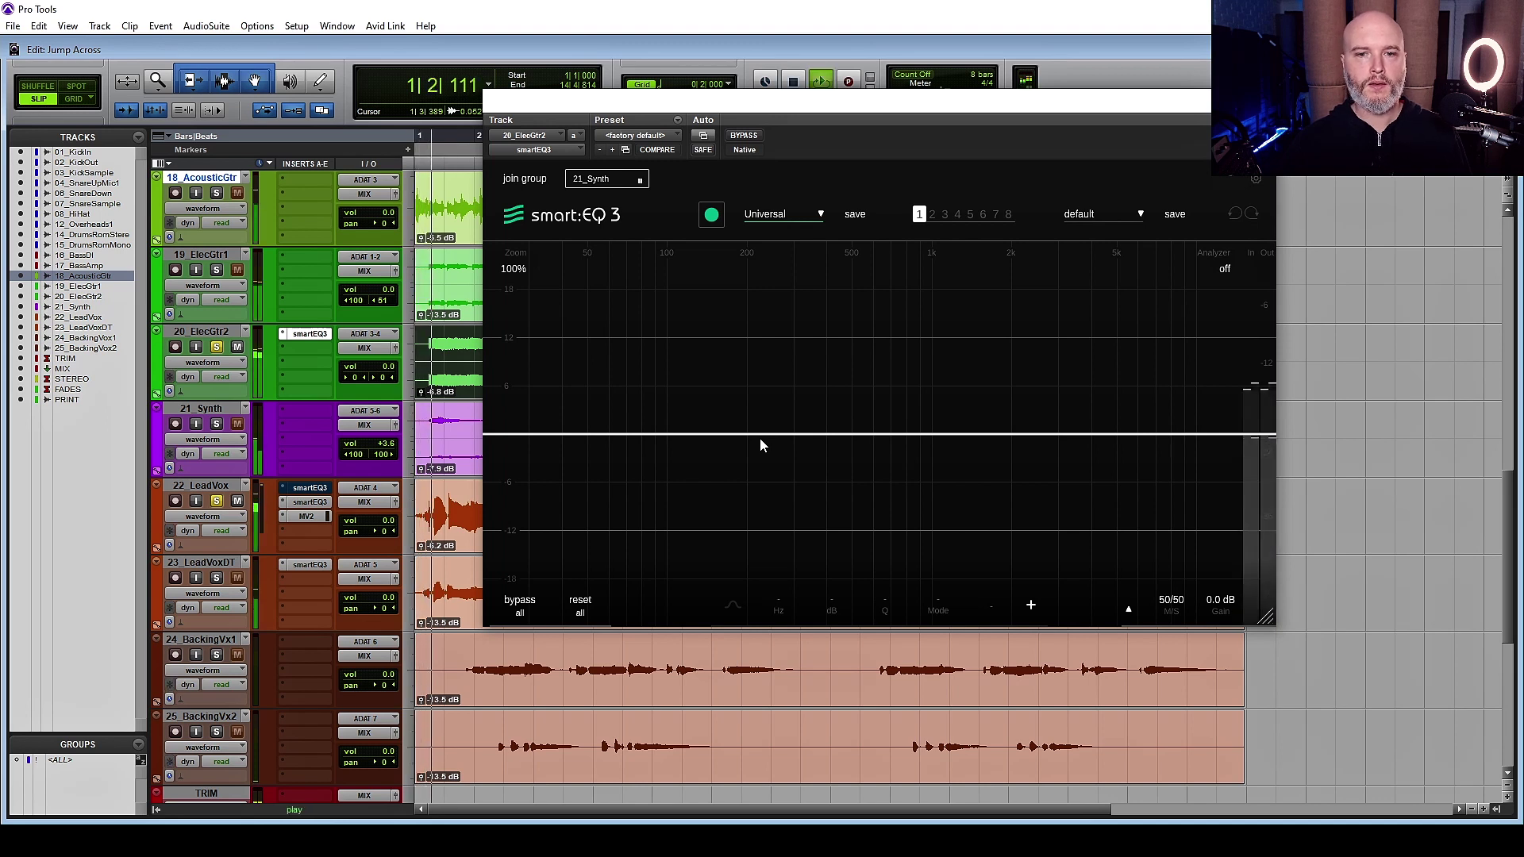
{"action": "double_click", "coordinate": [760, 438]}
{"action": "left_click_drag", "start_coordinate": [759, 441], "coordinate": [785, 267]}
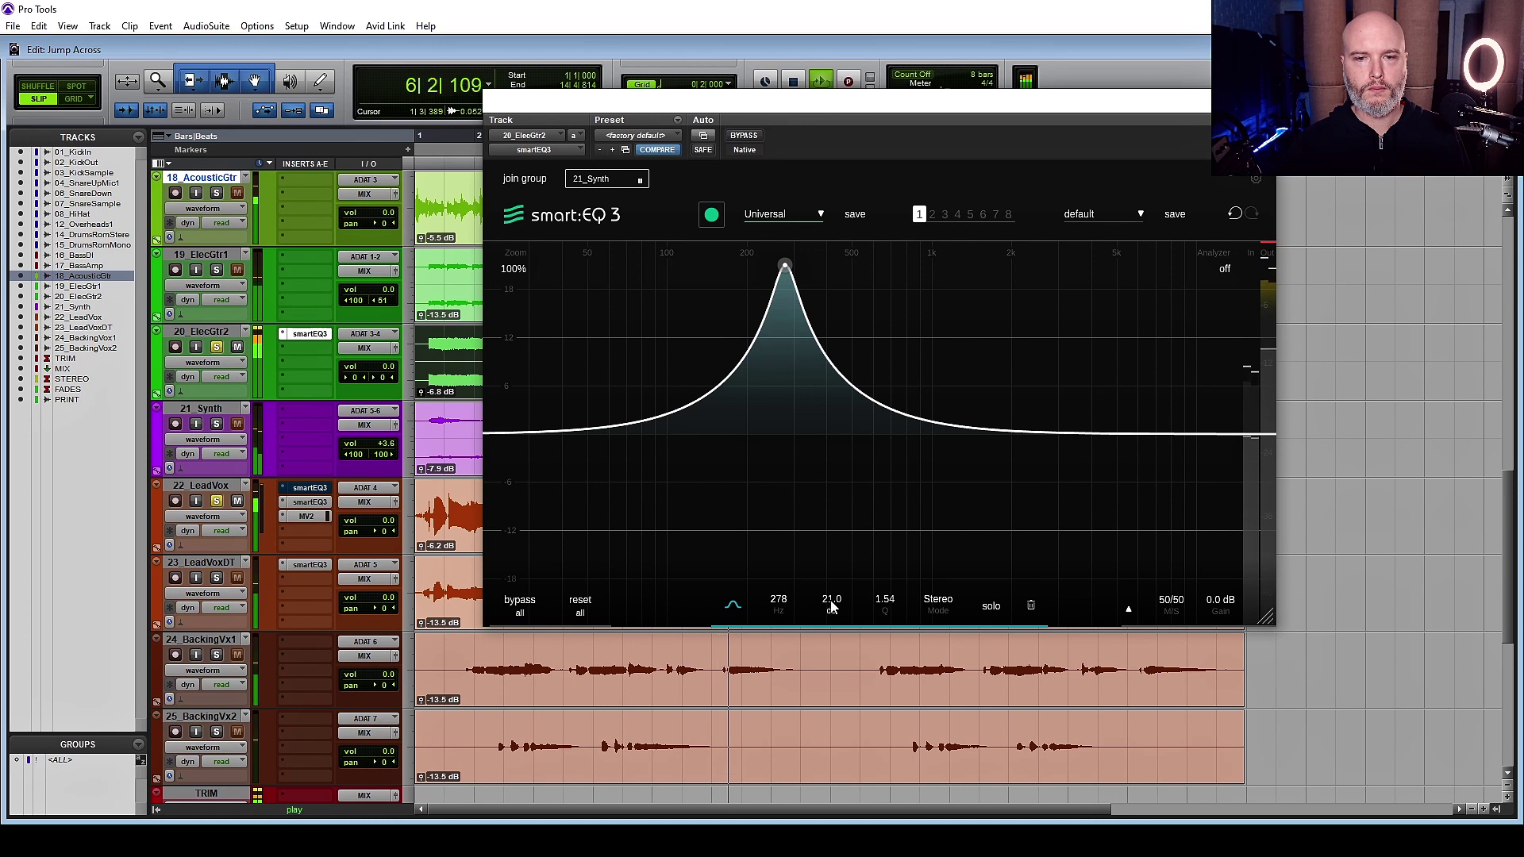
{"action": "left_click_drag", "start_coordinate": [831, 605], "coordinate": [848, 732]}
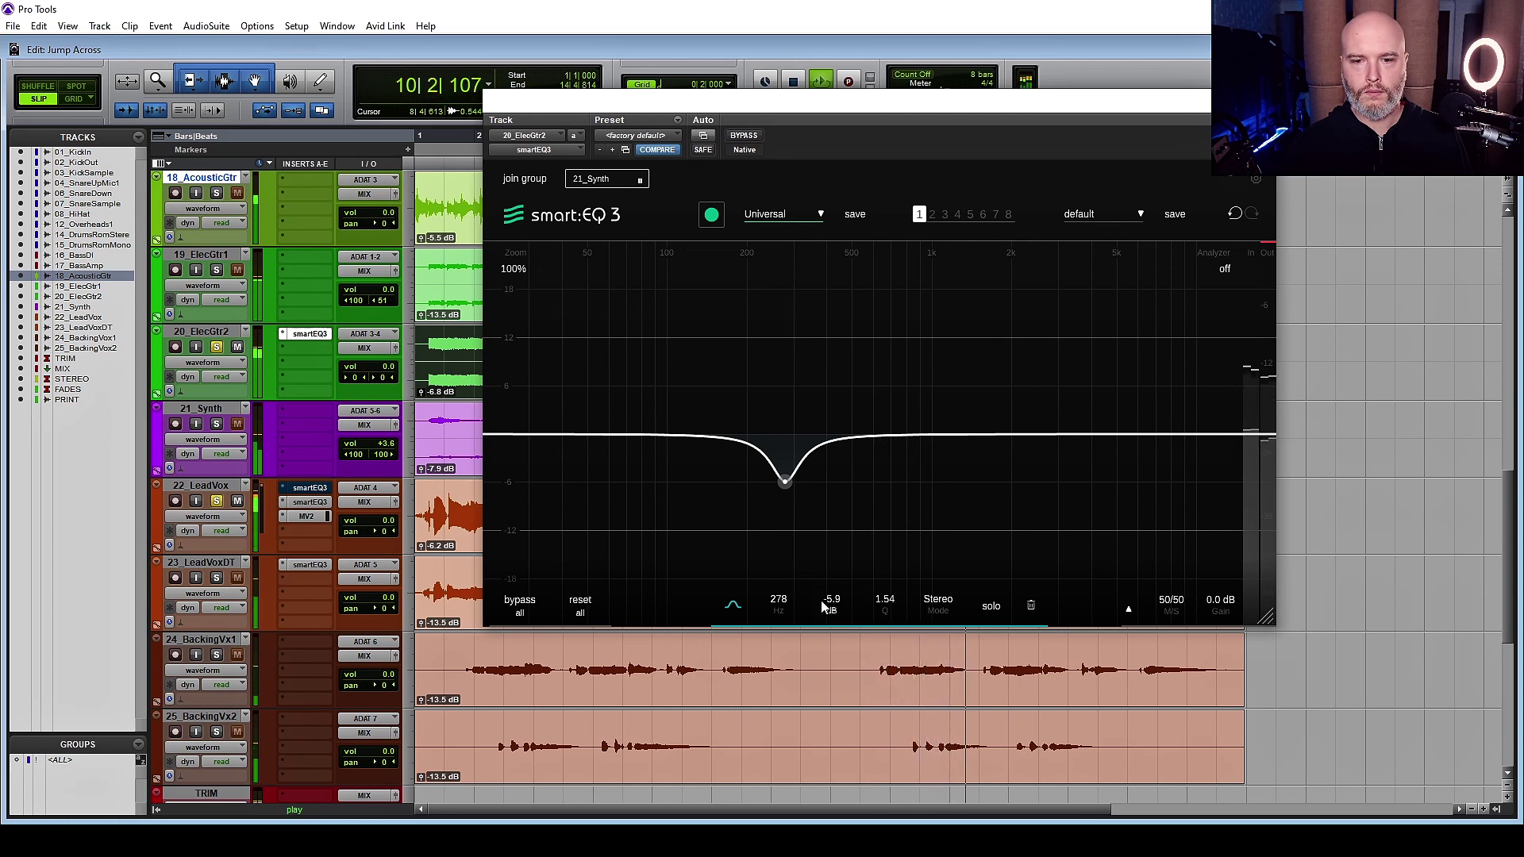
{"action": "scroll", "coordinate": [829, 606], "scroll_direction": "up", "scroll_amount": 3}
{"action": "scroll", "coordinate": [829, 606], "scroll_direction": "down", "scroll_amount": 3}
{"action": "scroll", "coordinate": [828, 605], "scroll_direction": "up", "scroll_amount": 2}
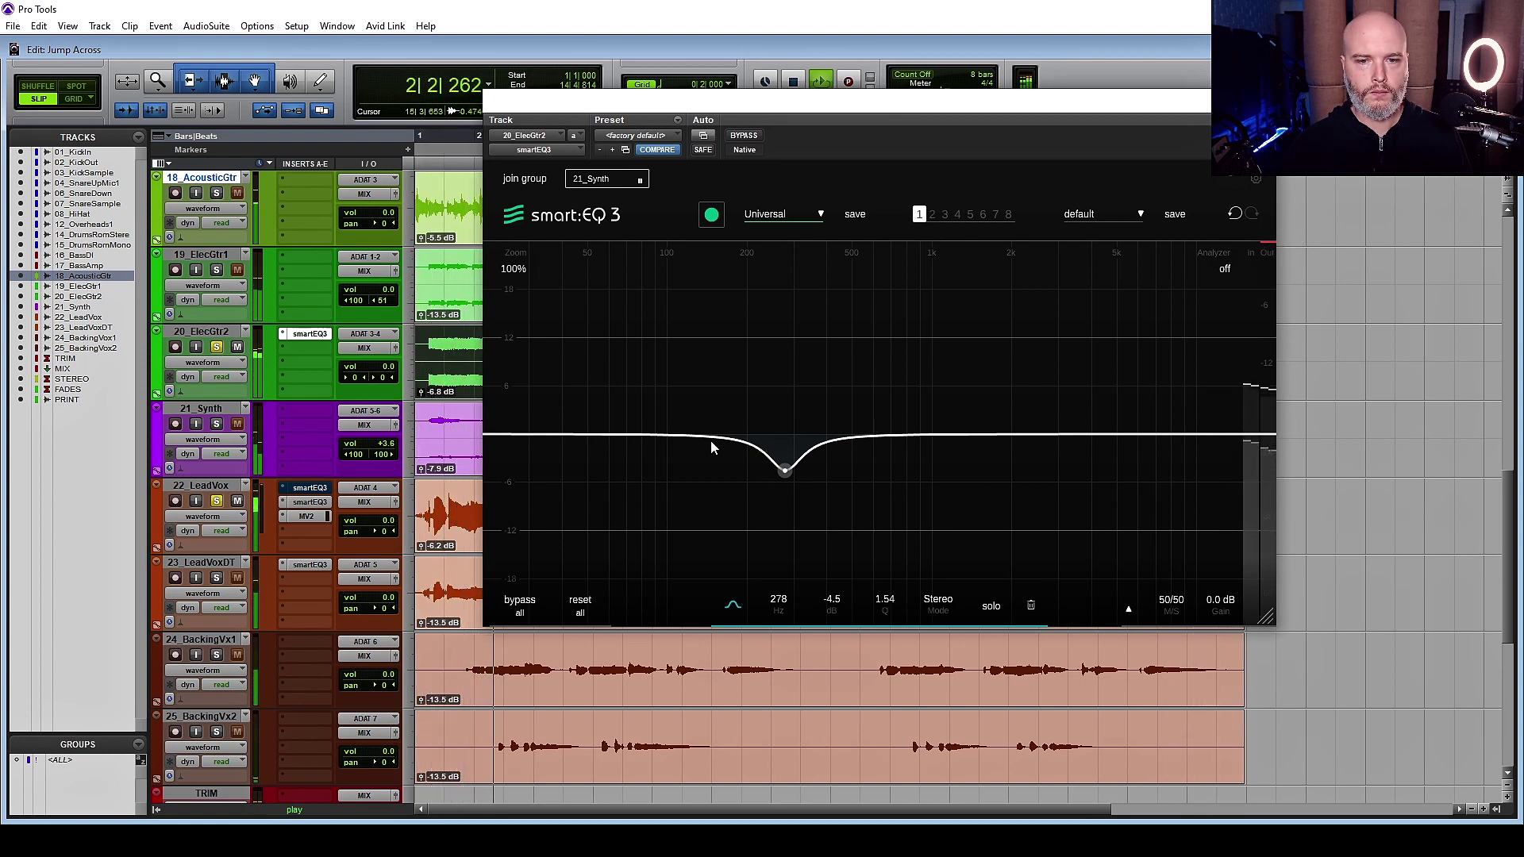
- Add boosted bell bands to the guitar EQ, then cut them to -3.1 dB at 233 Hz (Q 2.55) and -1.5 dB at 594 Hz (Q 2.92)
{"action": "left_click_drag", "start_coordinate": [712, 441], "coordinate": [766, 250]}
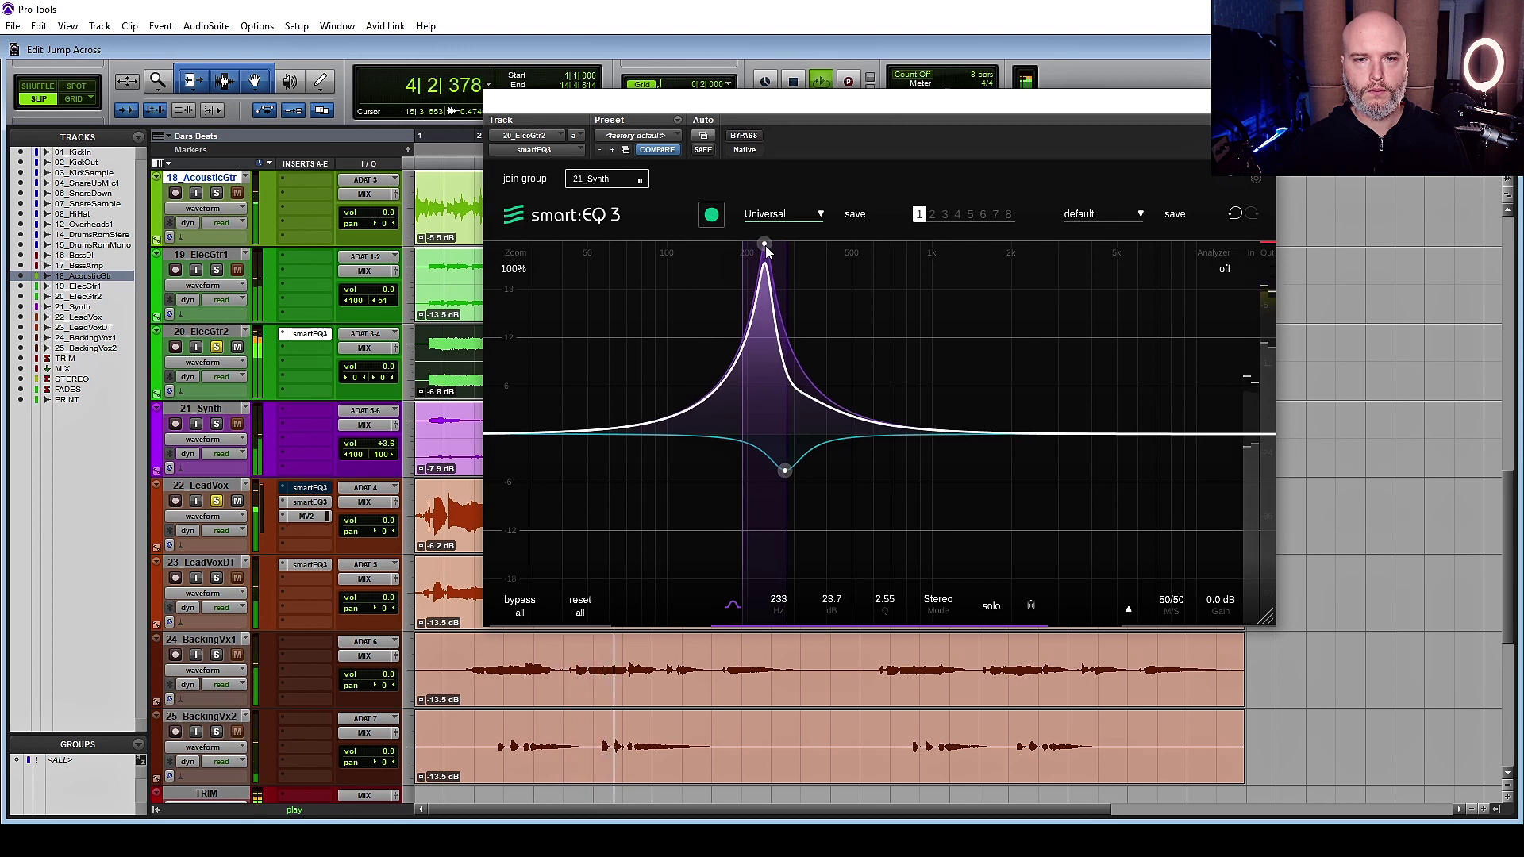
{"action": "left_click_drag", "start_coordinate": [829, 608], "coordinate": [848, 731]}
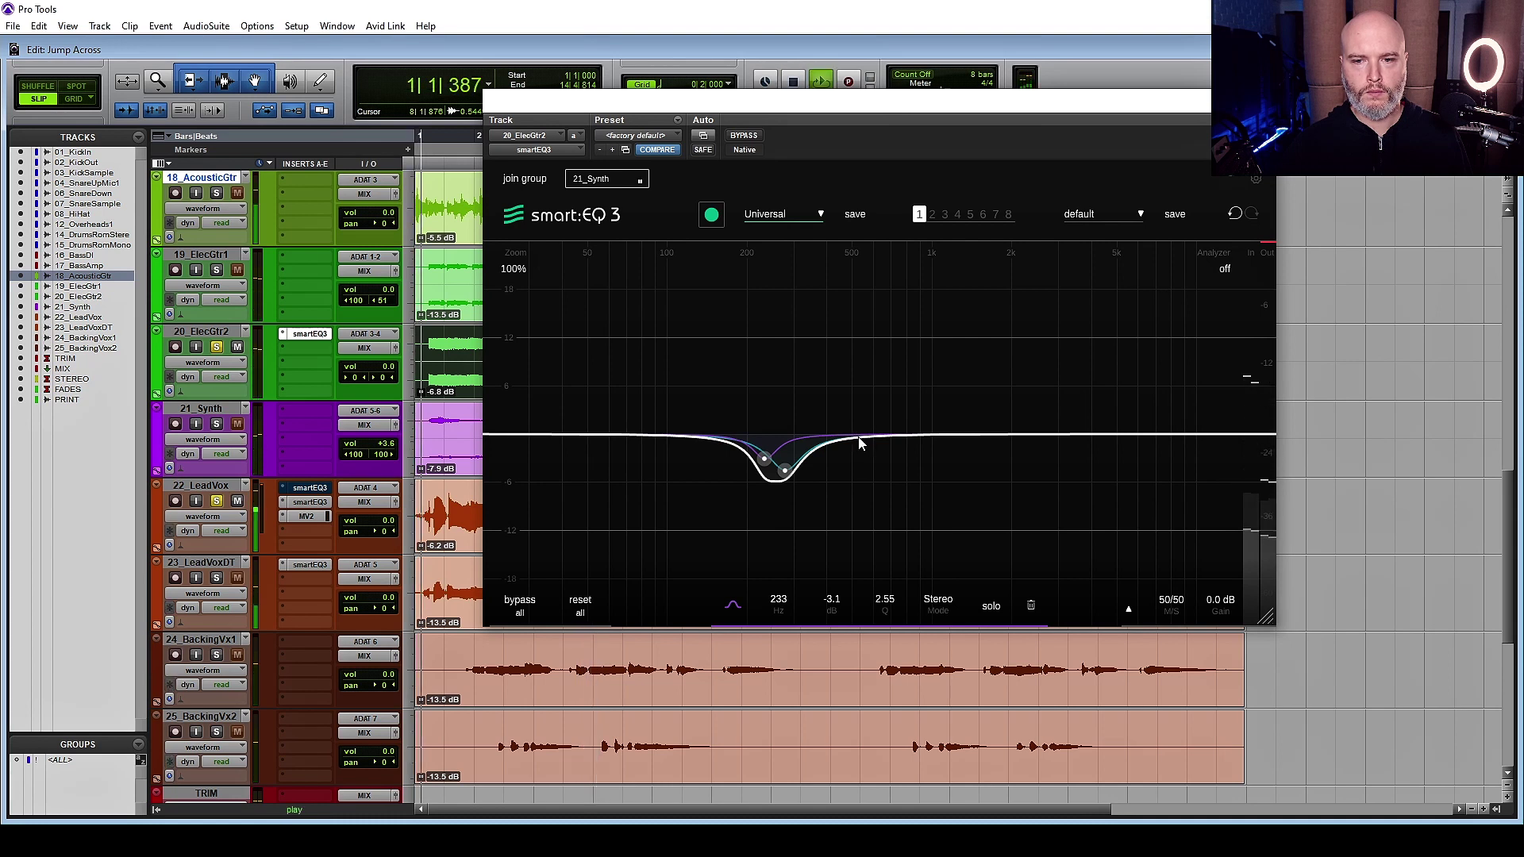
{"action": "mouse_move", "coordinate": [854, 441]}
{"action": "left_mouse_down"}
{"action": "mouse_move", "coordinate": [883, 358]}
{"action": "mouse_move", "coordinate": [953, 368]}
{"action": "mouse_move", "coordinate": [978, 355]}
{"action": "mouse_move", "coordinate": [937, 351]}
{"action": "mouse_move", "coordinate": [947, 247]}
{"action": "mouse_move", "coordinate": [918, 322]}
{"action": "mouse_move", "coordinate": [905, 260]}
{"action": "mouse_move", "coordinate": [873, 249]}
{"action": "mouse_move", "coordinate": [873, 441]}
{"action": "left_mouse_up"}
{"action": "key", "text": "space"}
{"action": "key", "text": "space"}
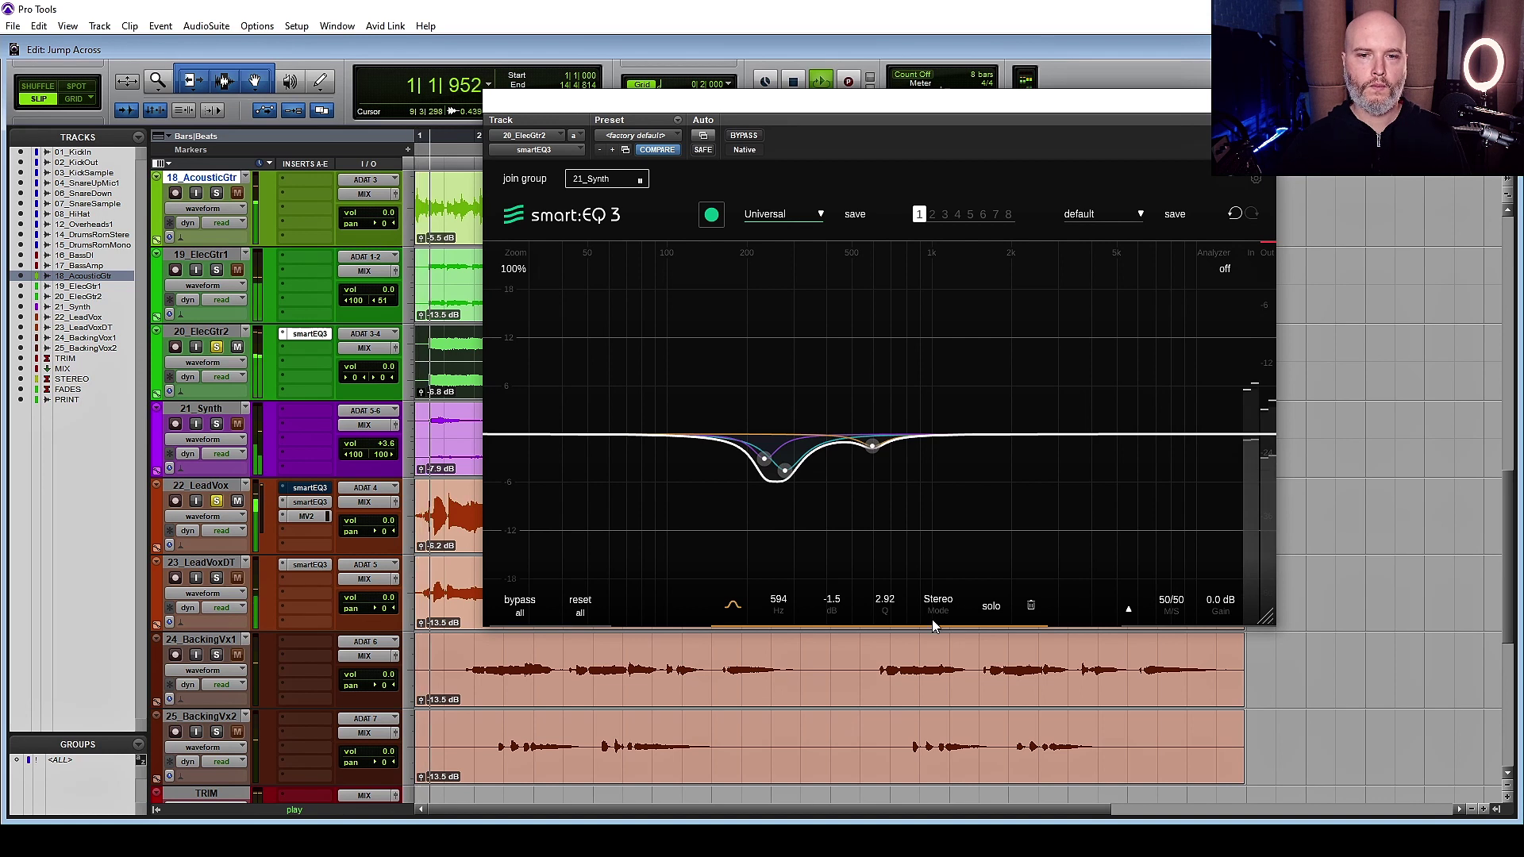
- Compare the guitar EQ bypassed and active during playback, and deepen the 594 Hz cut to -1.8 dB
{"action": "left_click", "coordinate": [744, 137]}
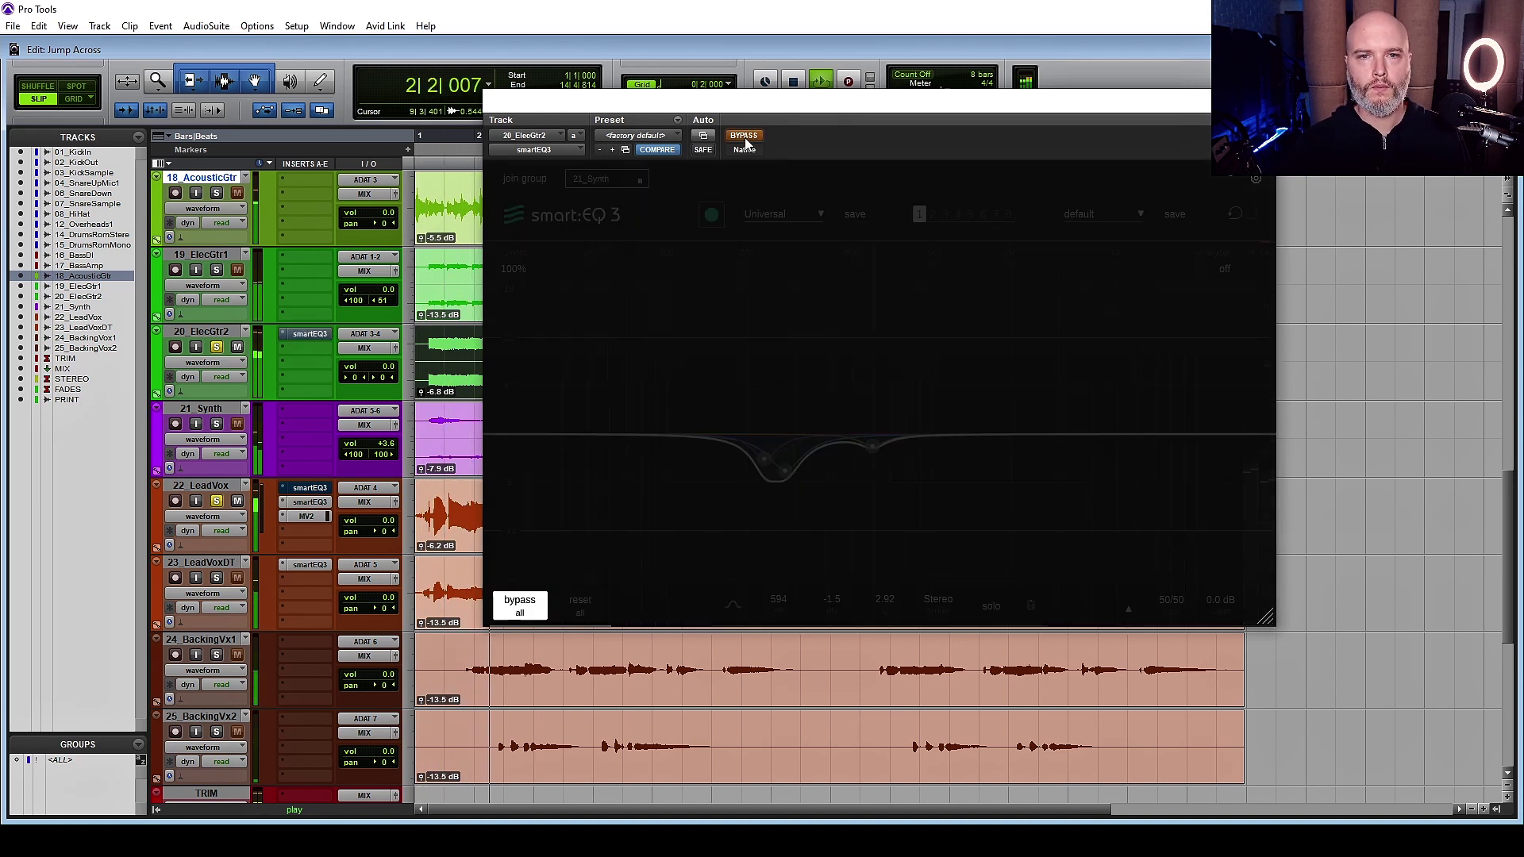
{"action": "left_click", "coordinate": [744, 136]}
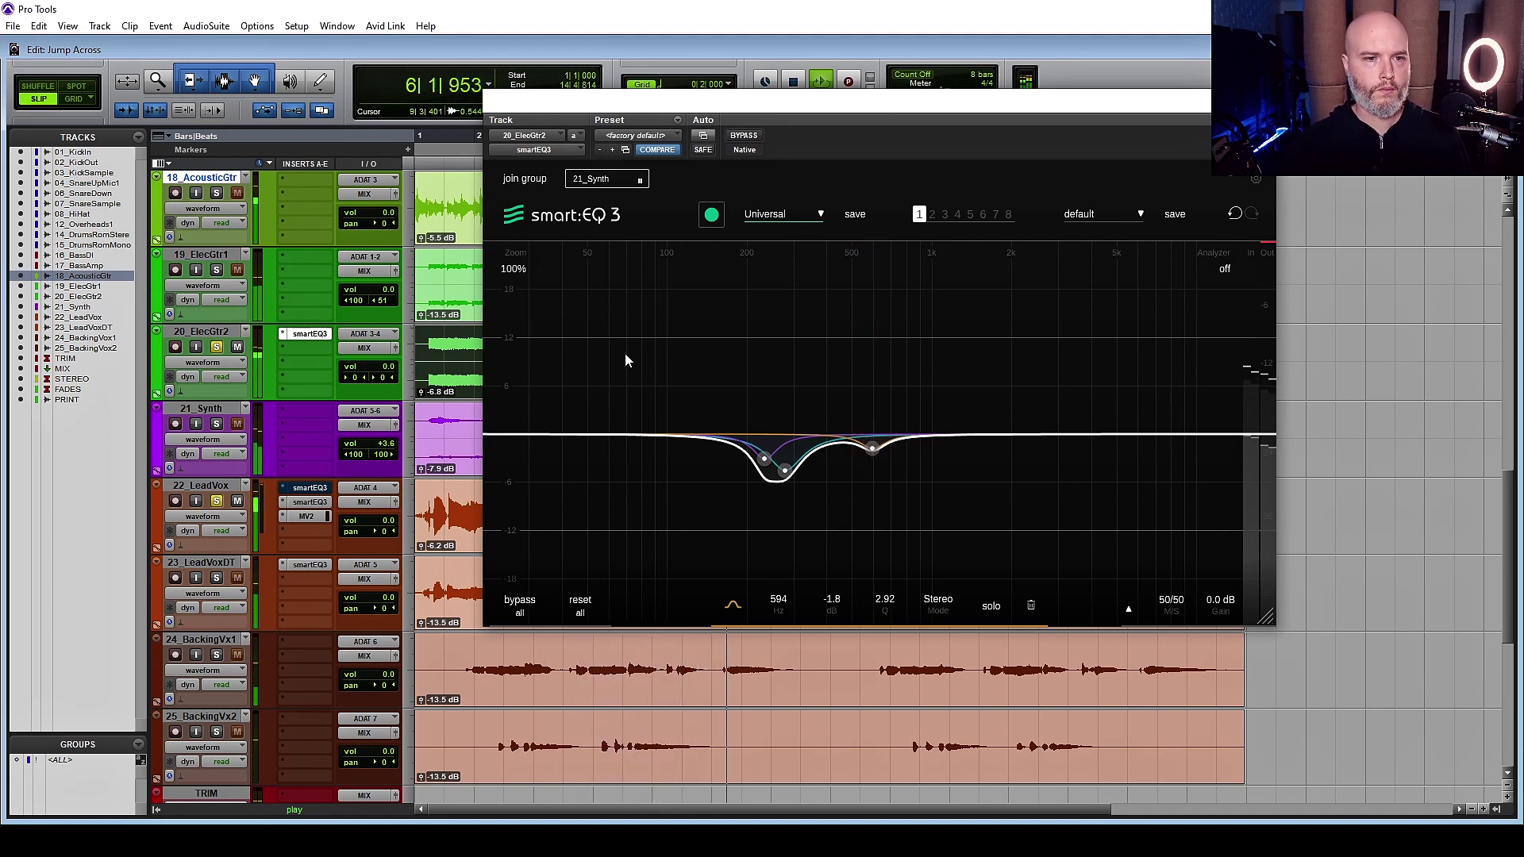
{"action": "key", "text": "space"}
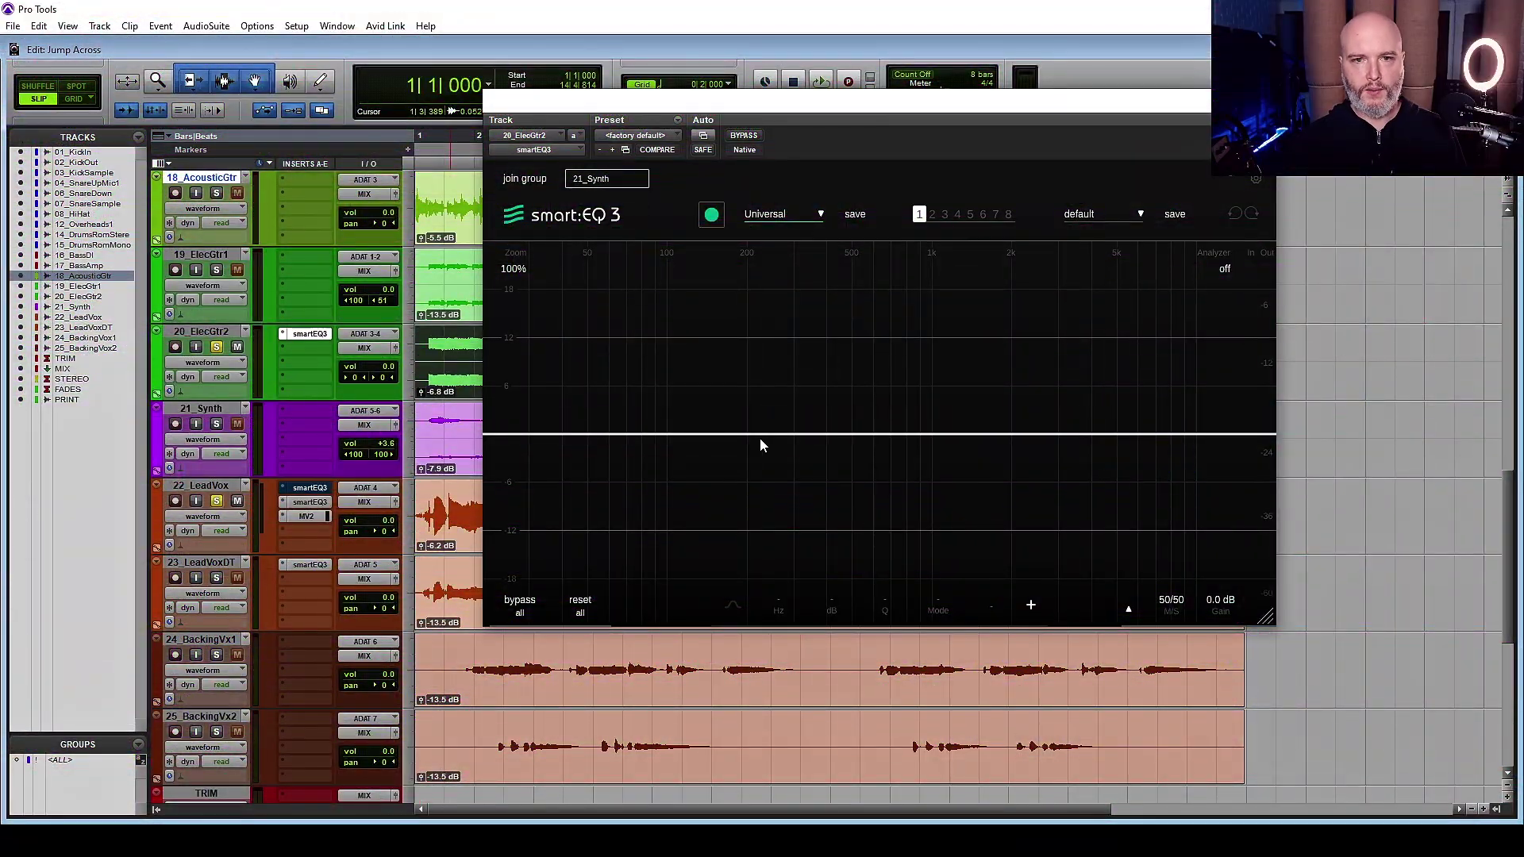
- On the flat guitar EQ, add a bell band at 278 Hz with Q 1.54, sweep it boosted during playback, and cut it to -4.5 dB
{"action": "key", "text": "space"}
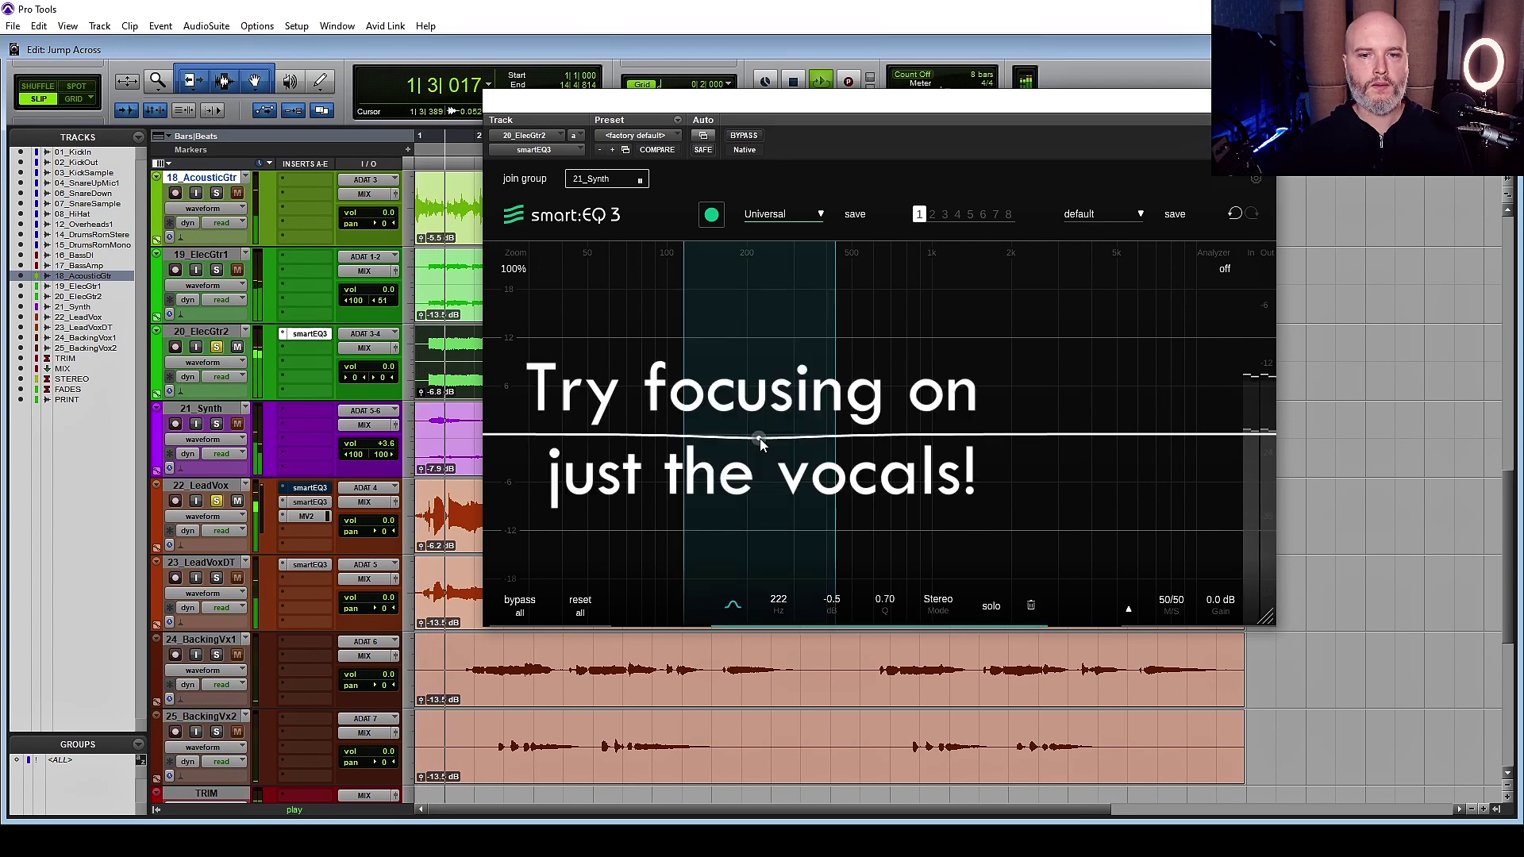
{"action": "left_click", "coordinate": [760, 438]}
{"action": "left_click_drag", "start_coordinate": [759, 439], "coordinate": [785, 266]}
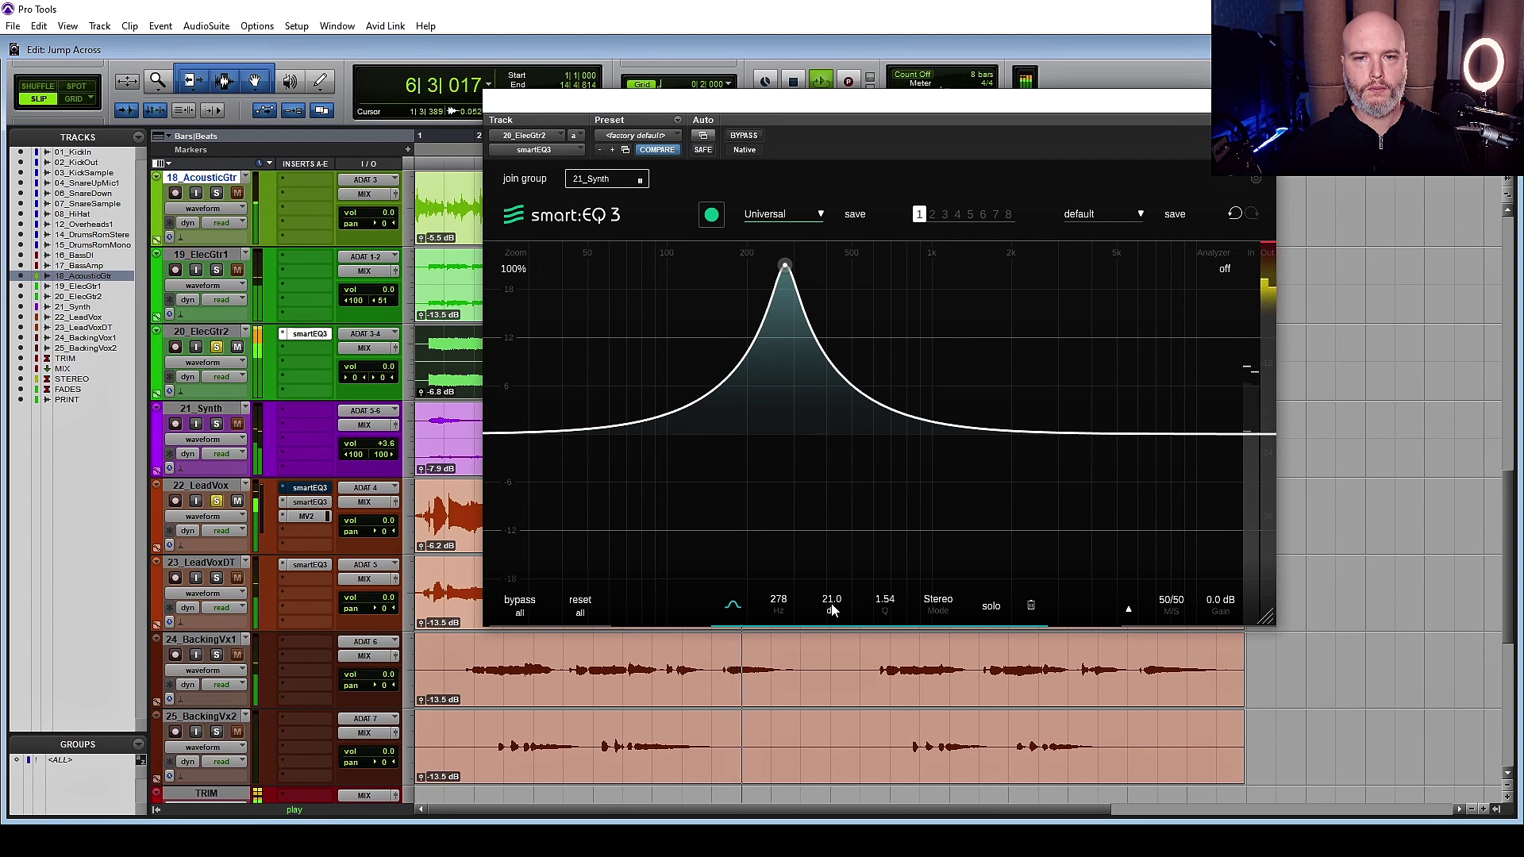
{"action": "left_click_drag", "start_coordinate": [832, 601], "coordinate": [848, 735]}
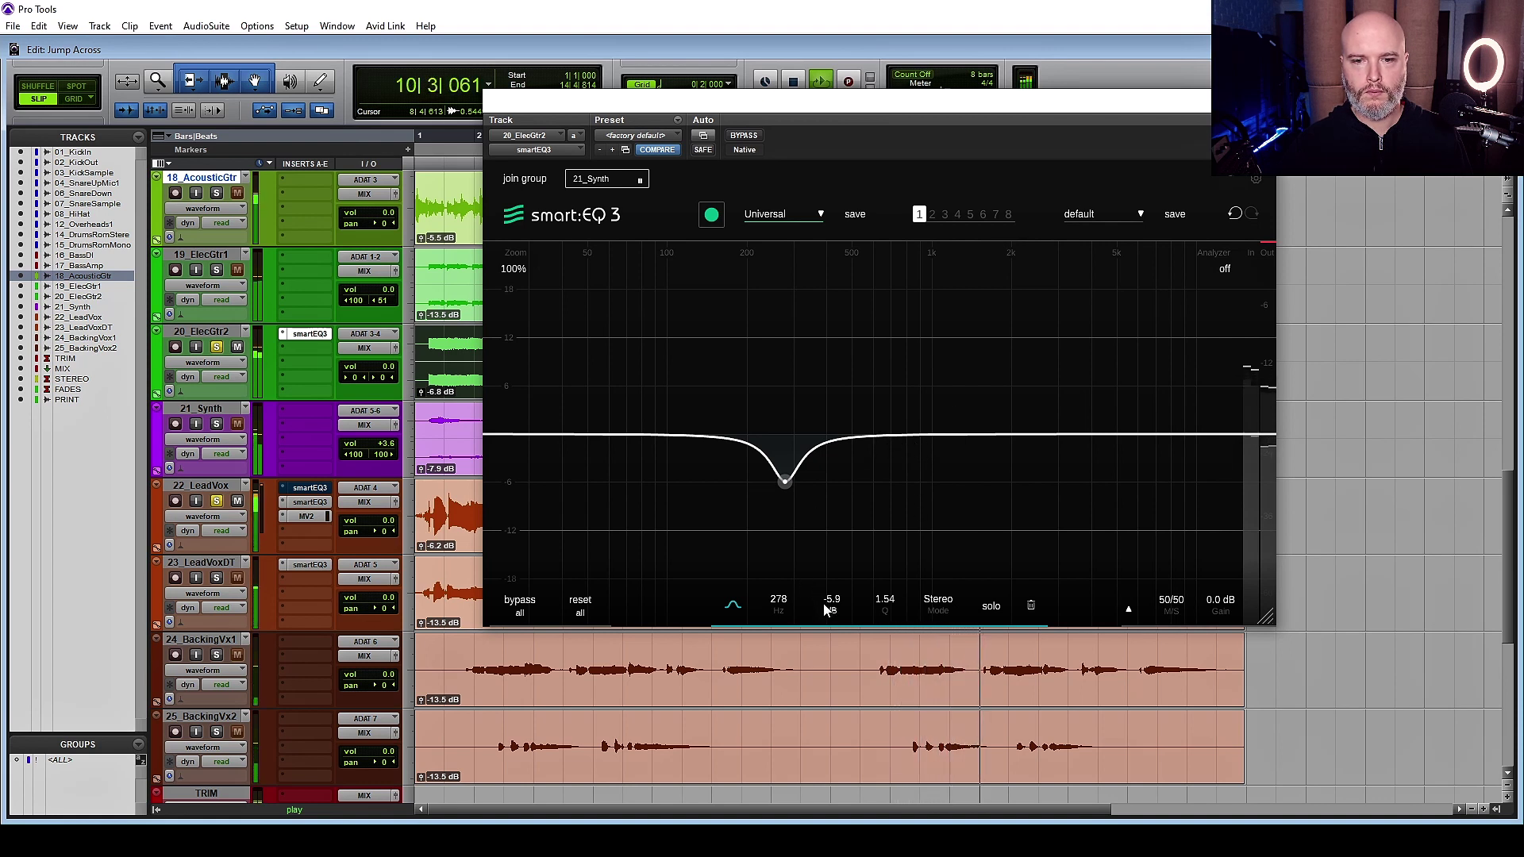
{"action": "left_click_drag", "start_coordinate": [827, 610], "coordinate": [829, 606]}
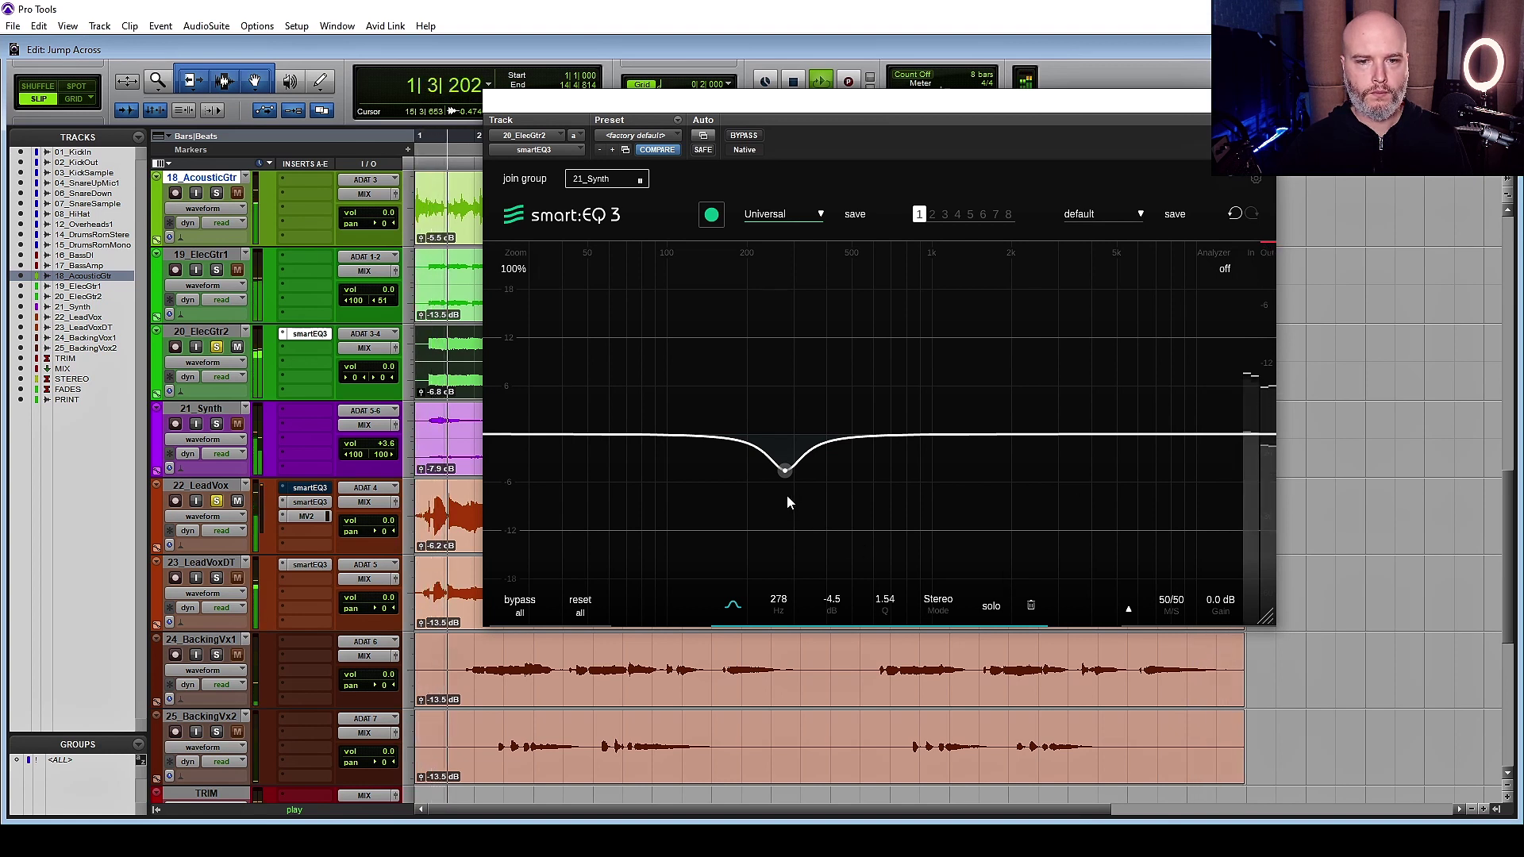
- Add a second bell band at 233 Hz with Q 2.55, sweep it boosted against the vocal, and cut it to -3.1 dB
{"action": "left_click_drag", "start_coordinate": [711, 441], "coordinate": [766, 250]}
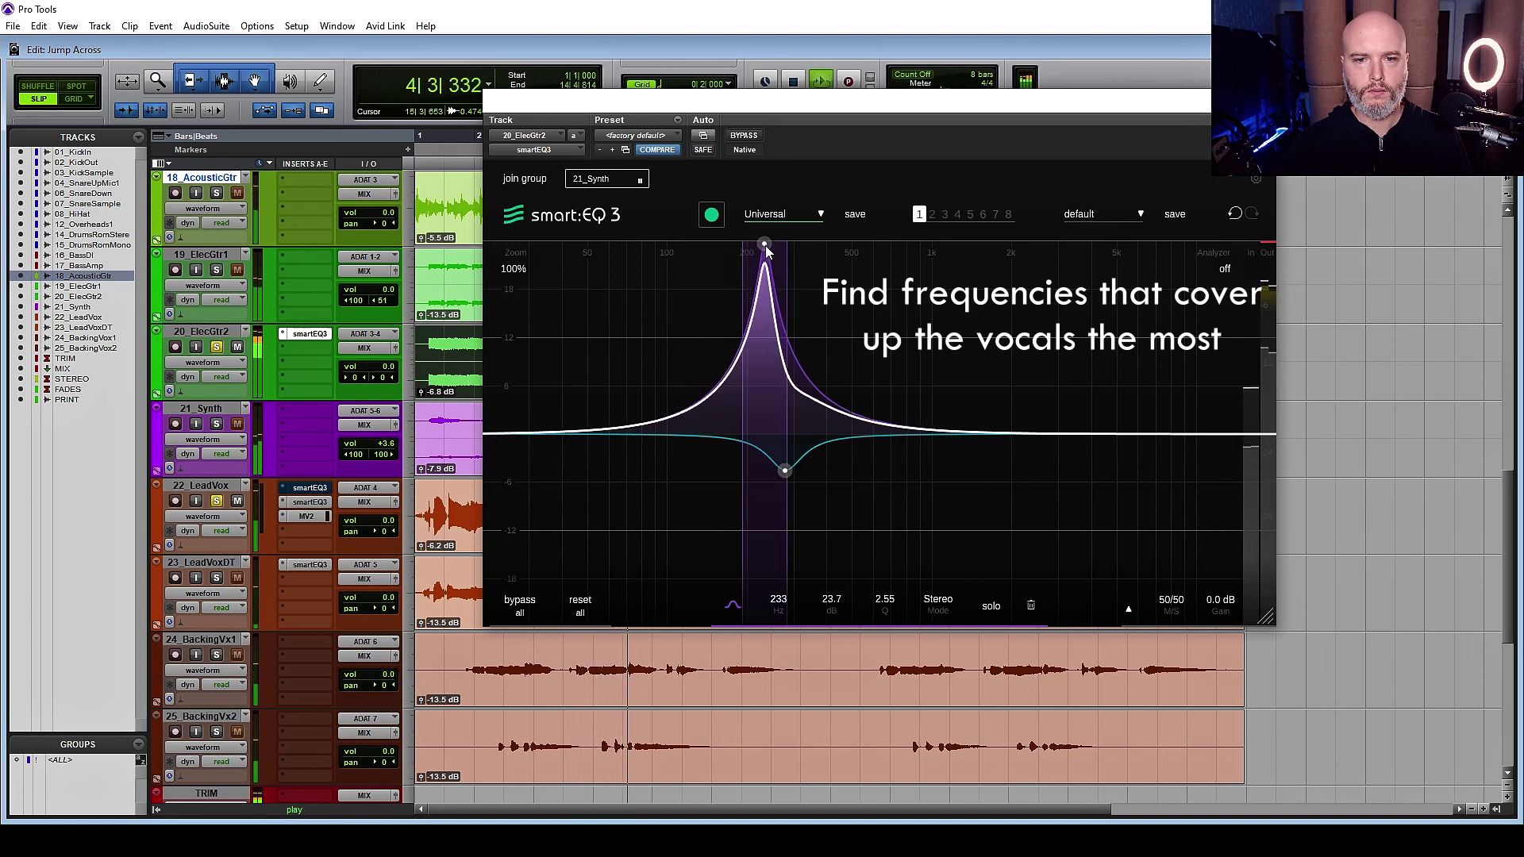
{"action": "key", "text": "space"}
{"action": "left_click_drag", "start_coordinate": [821, 602], "coordinate": [848, 730]}
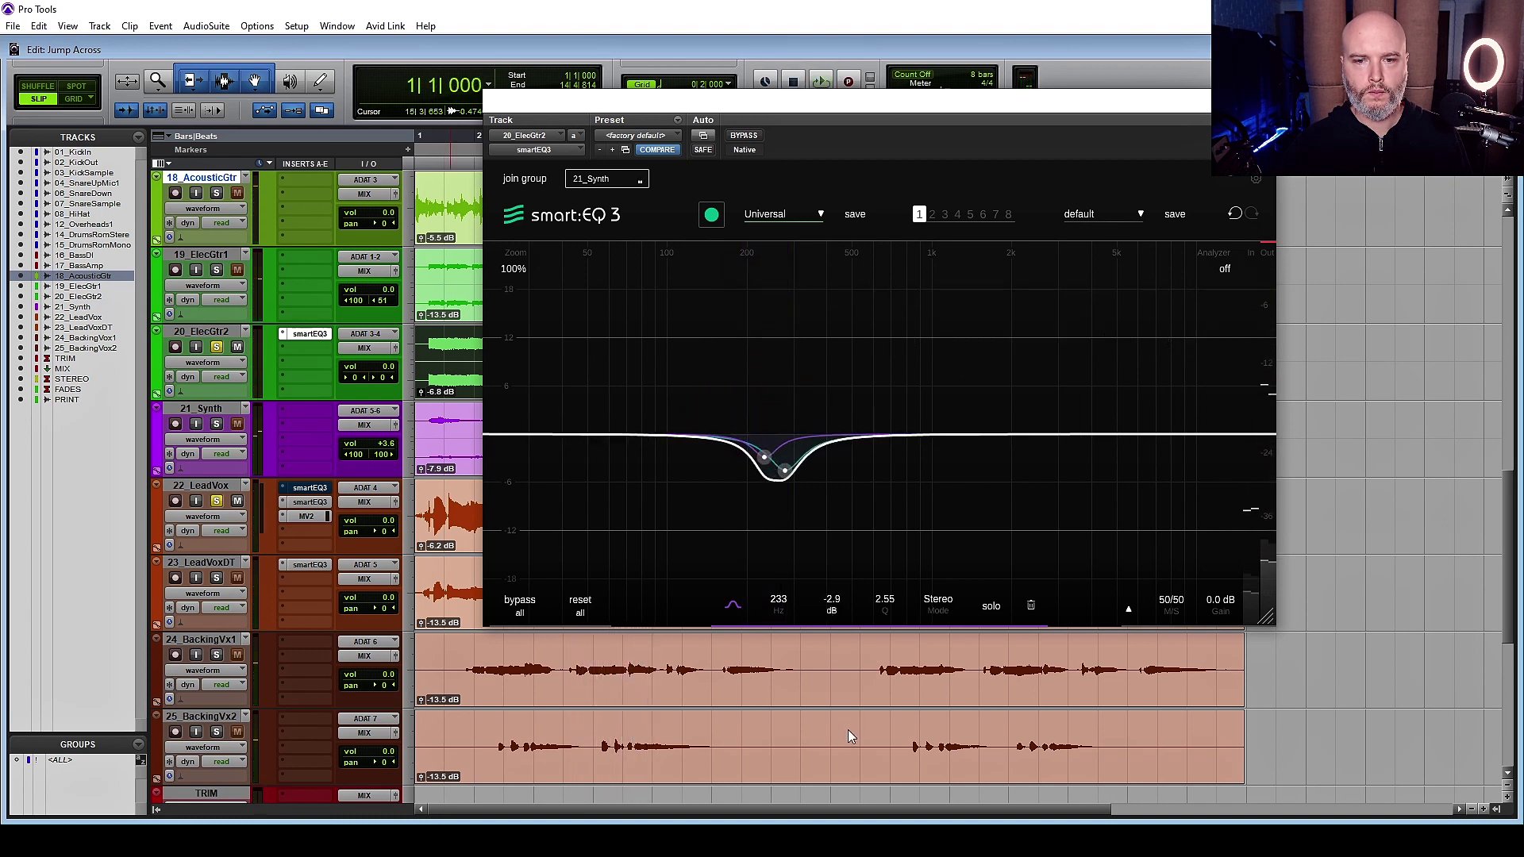
{"action": "key", "text": "space"}
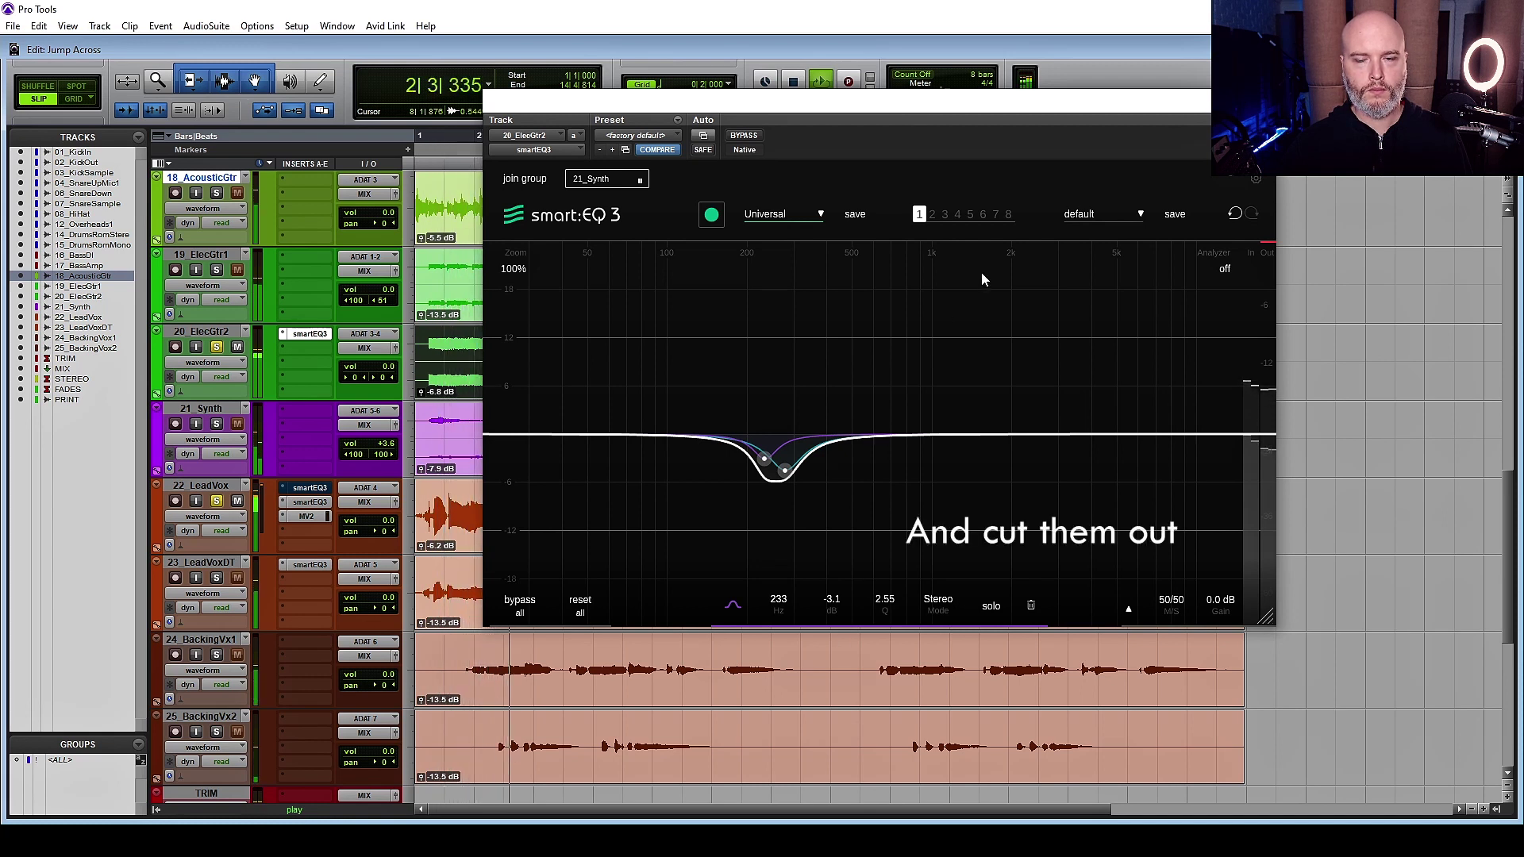
- Add a third bell band at 594 Hz with Q 2.92, cut it to -1.8 dB after a boosted sweep, and compare the EQ bypassed and active
{"action": "key", "text": "space"}
{"action": "key", "text": "space"}
{"action": "double_click", "coordinate": [860, 443]}
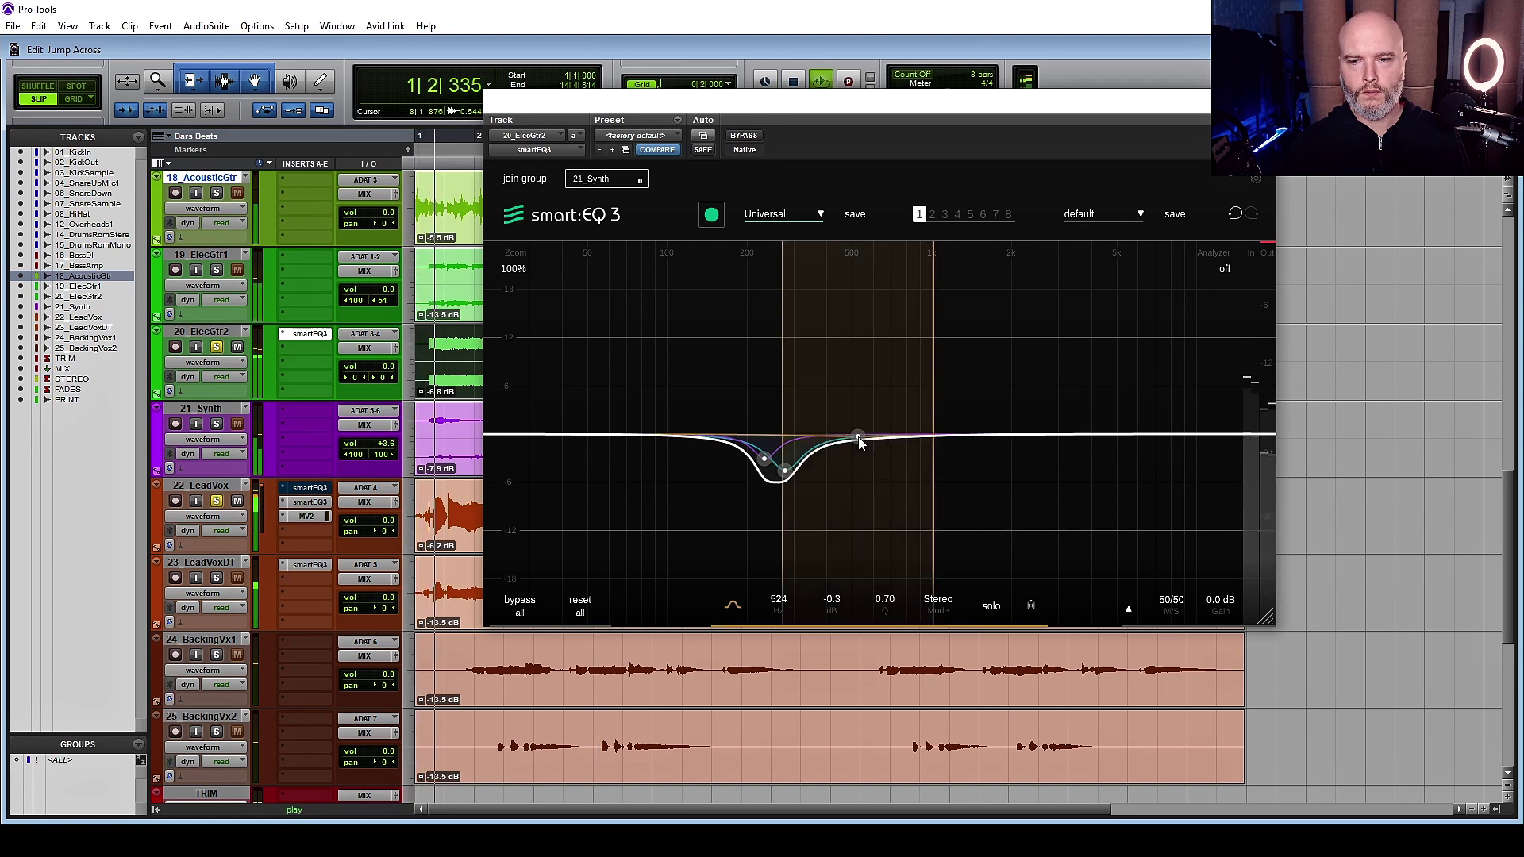
{"action": "left_click_drag", "start_coordinate": [860, 443], "coordinate": [873, 247]}
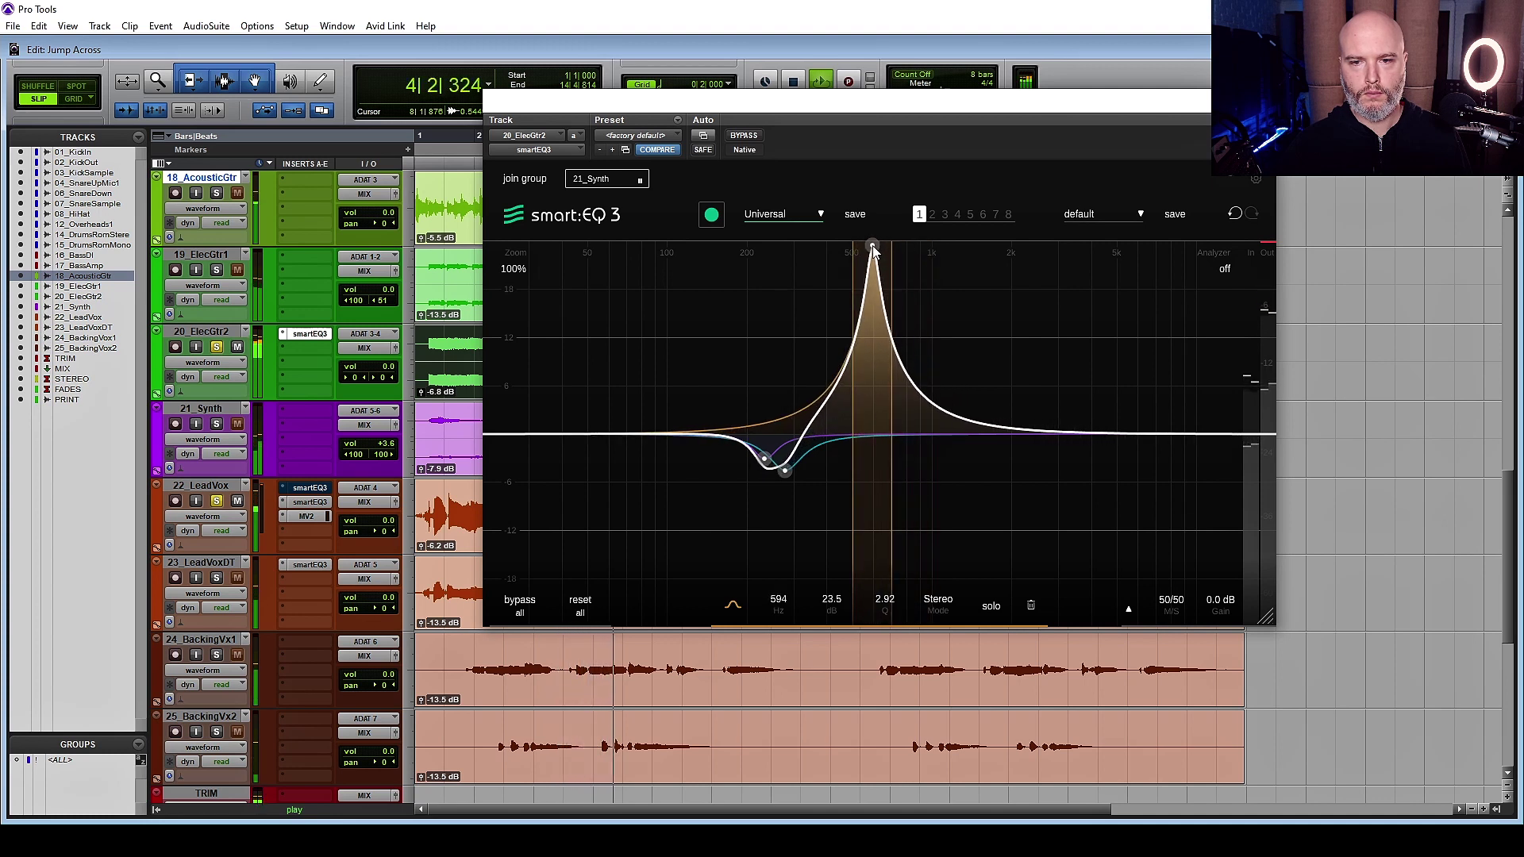
{"action": "left_click_drag", "start_coordinate": [836, 606], "coordinate": [845, 715]}
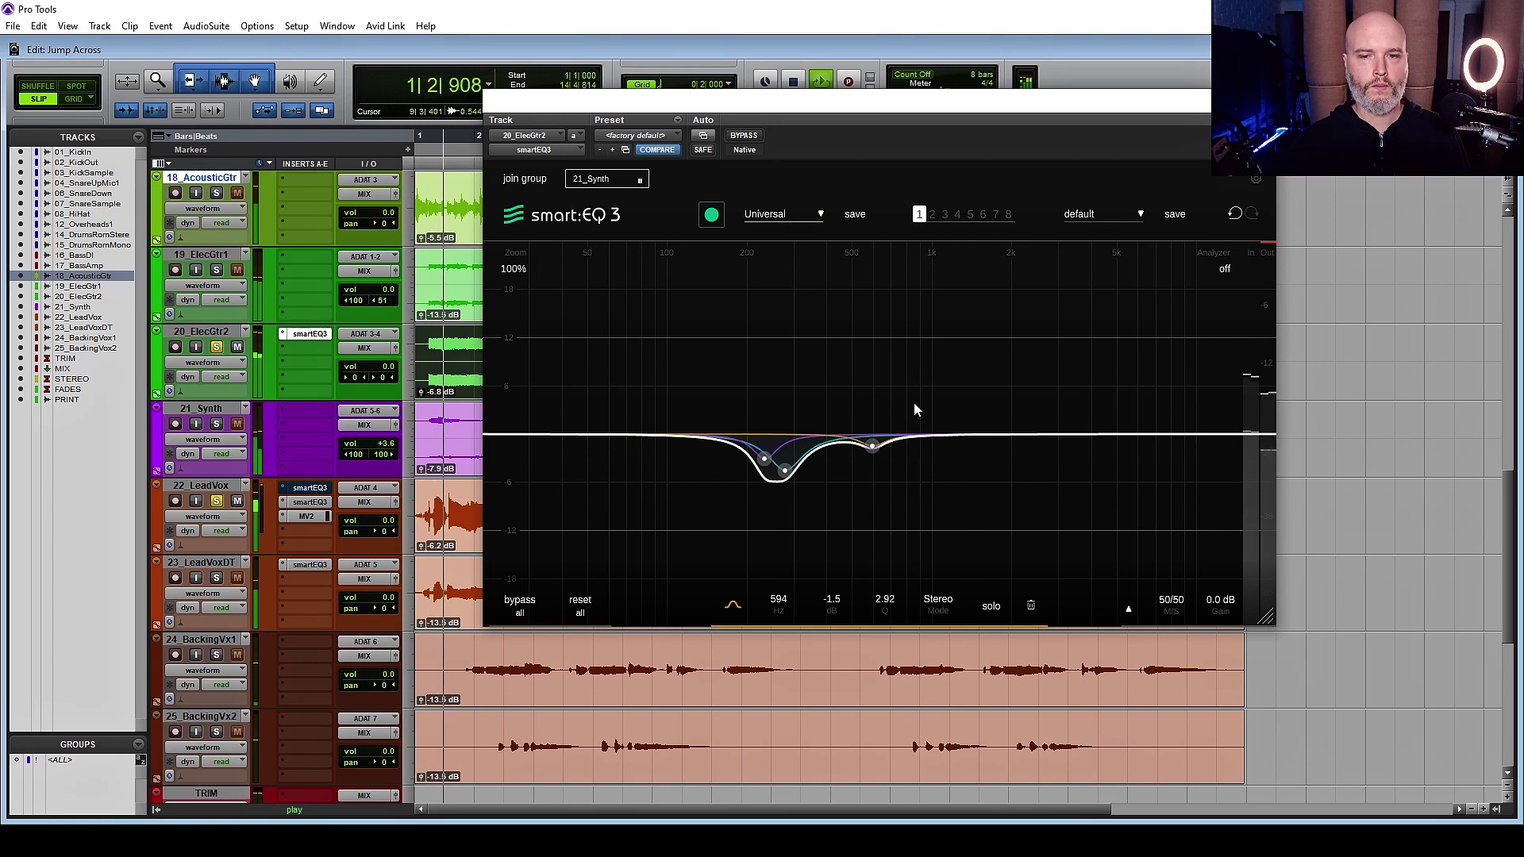
{"action": "left_click", "coordinate": [744, 137]}
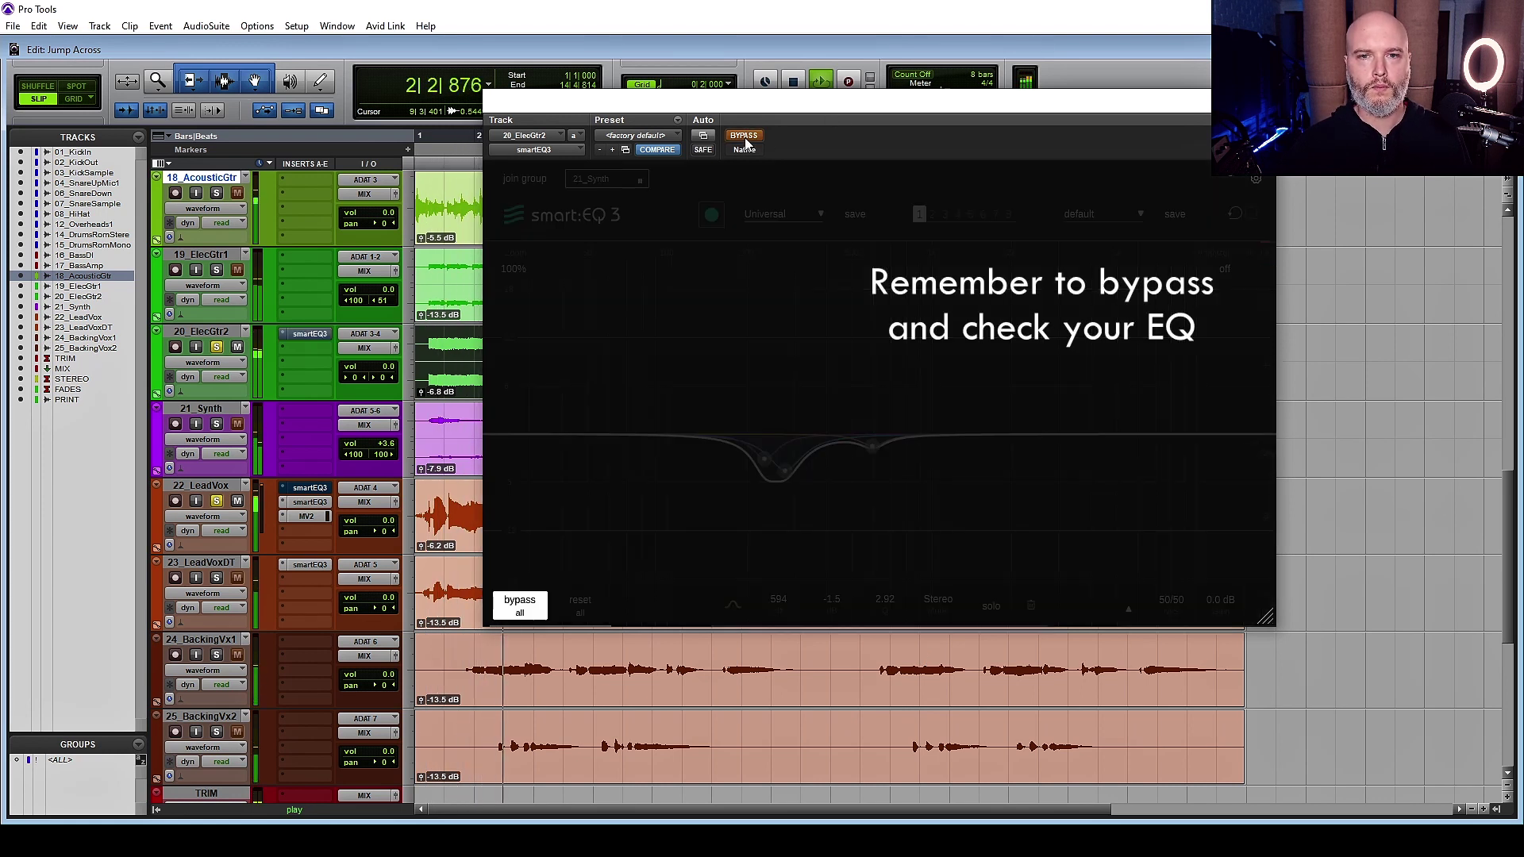
{"action": "left_click", "coordinate": [744, 136]}
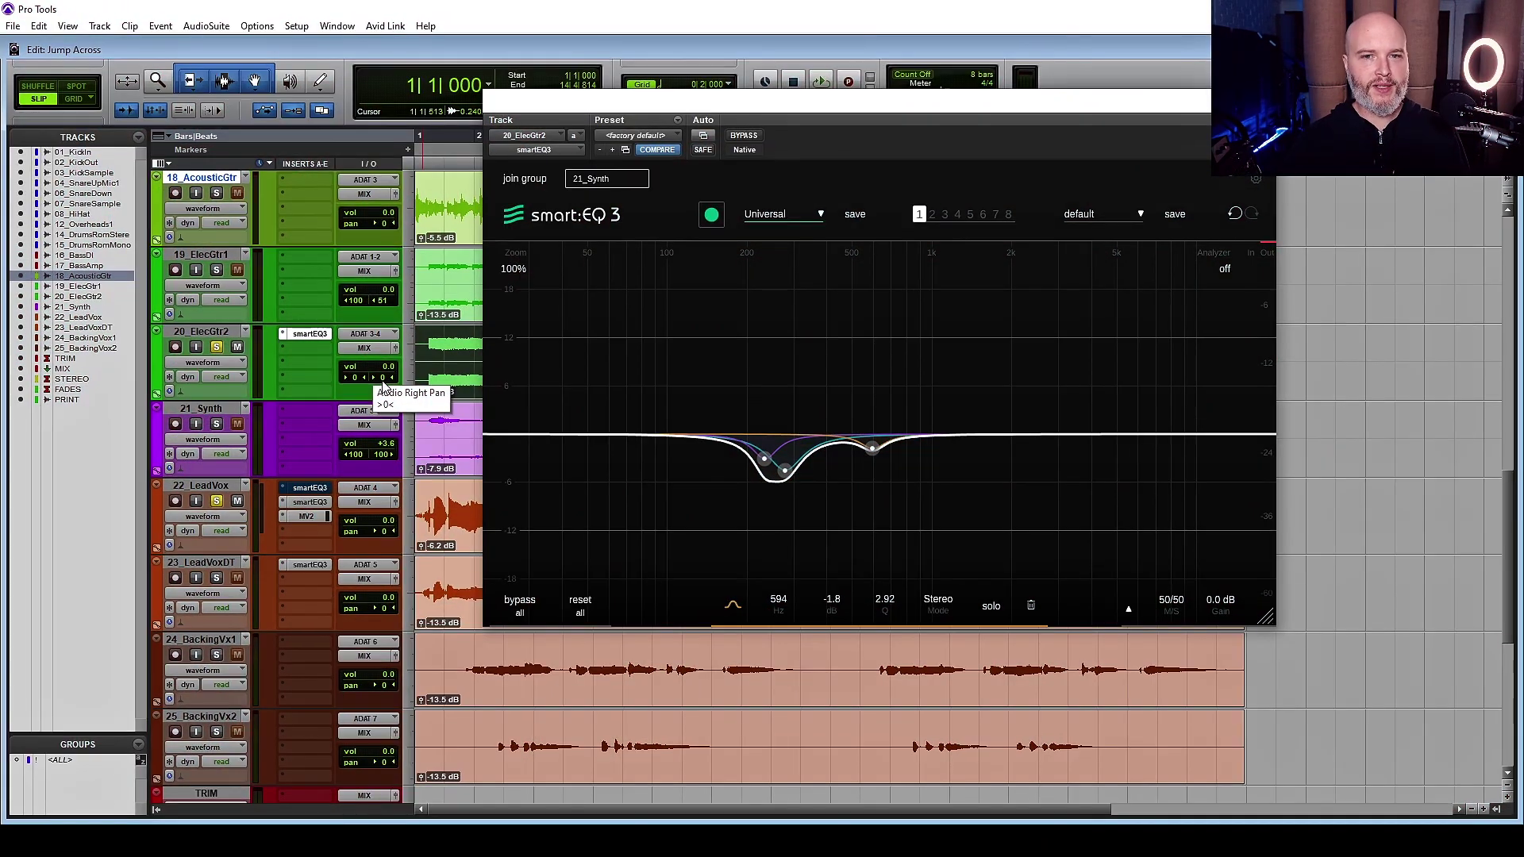
- Pan the left channel of 20_ElecGtr2 to 49 right and its right channel to 100 right, and play it with the vocal
{"action": "left_click", "coordinate": [382, 385], "text": "alt"}
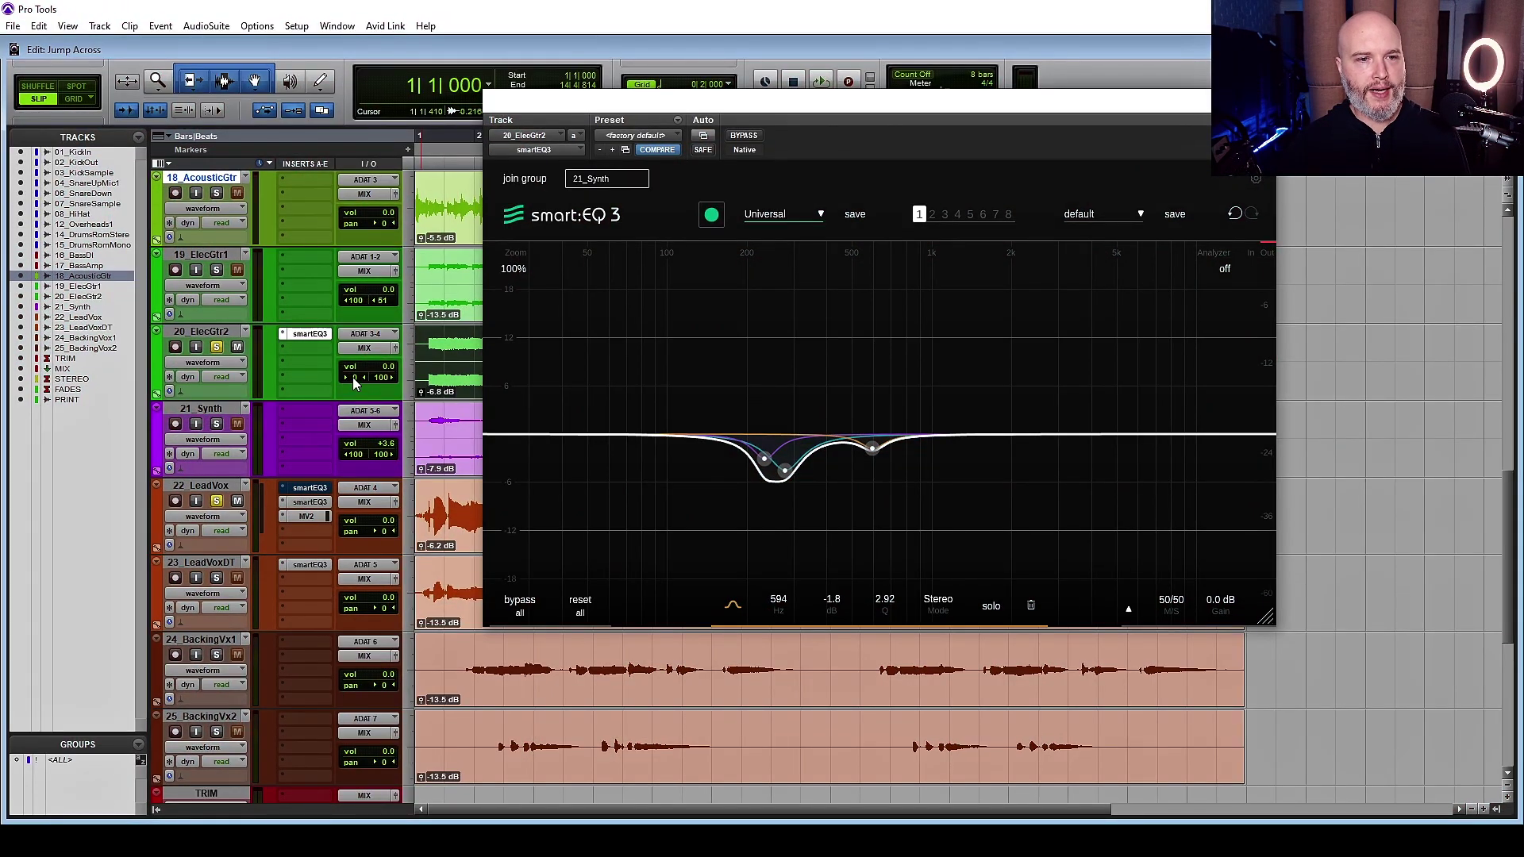
{"action": "left_click_drag", "start_coordinate": [352, 378], "coordinate": [367, 383]}
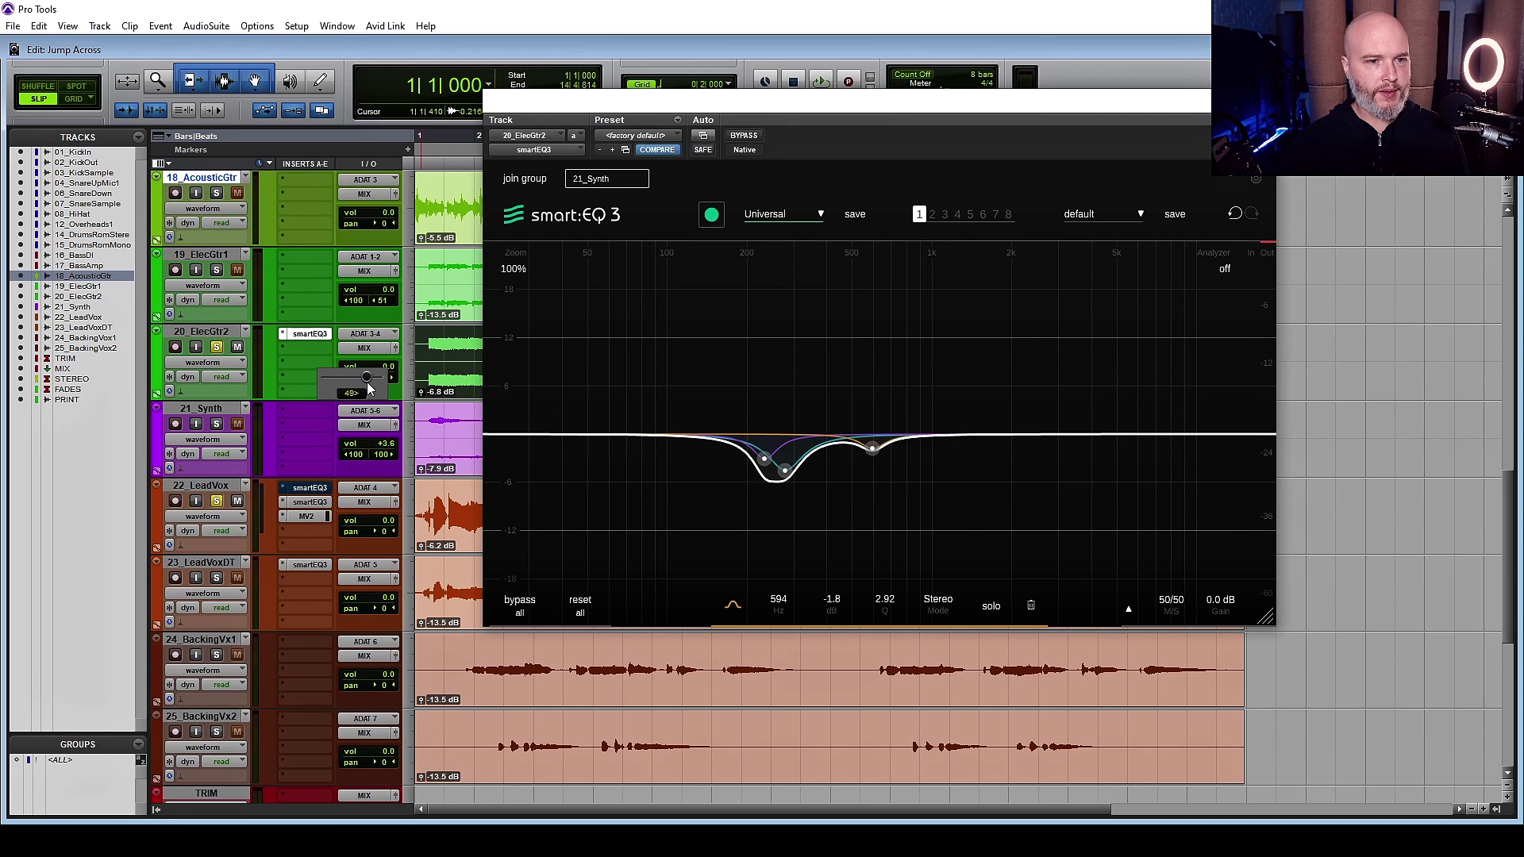
{"action": "key", "text": "space"}
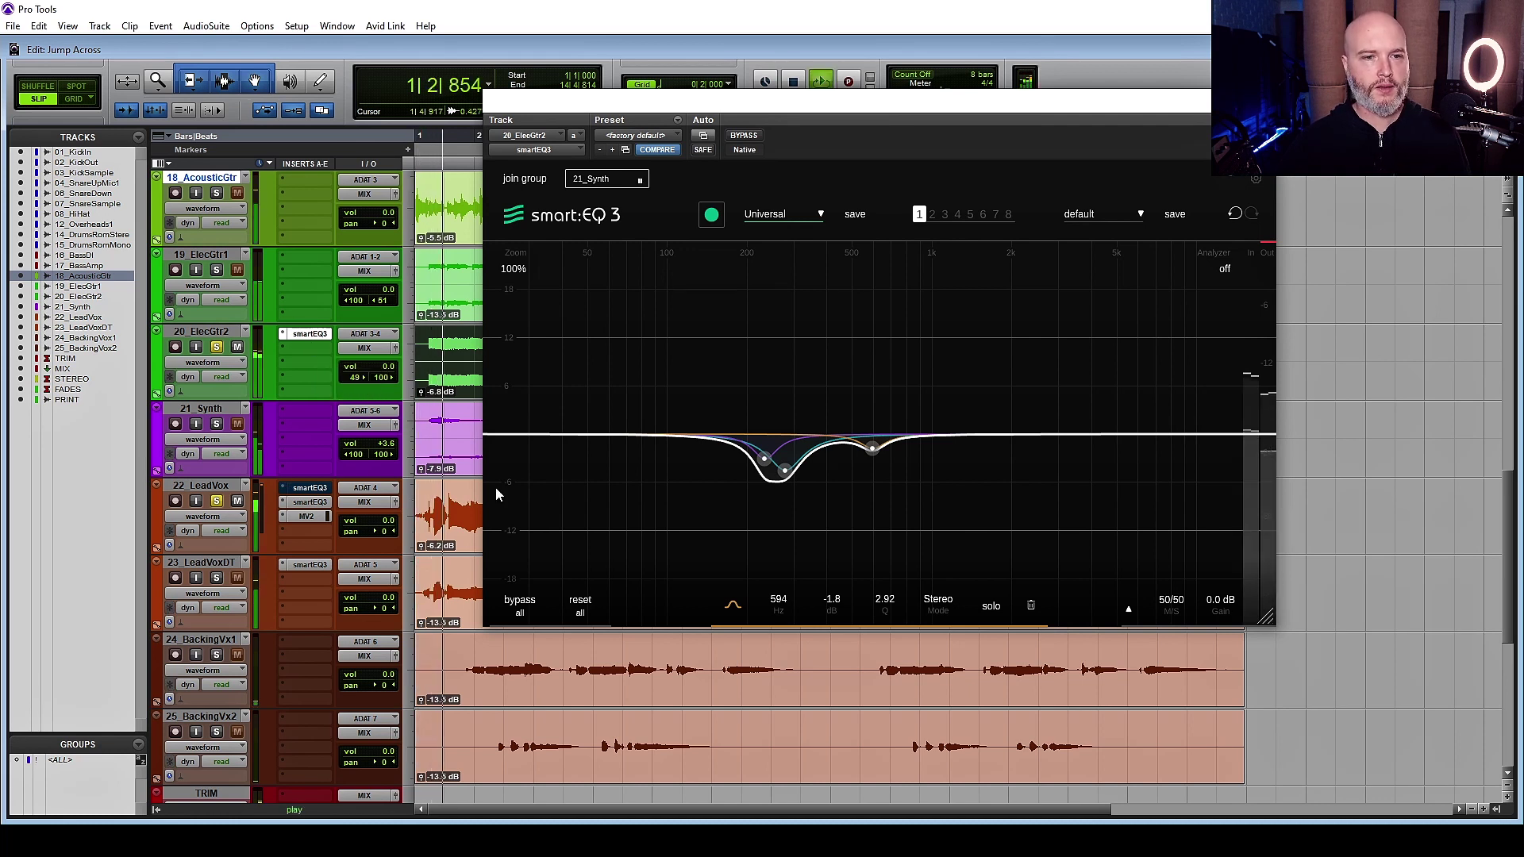
- Compare the panned guitar with its EQ bypassed and active, and raise the EQ's output gain to 0.9 dB
{"action": "left_click", "coordinate": [744, 136]}
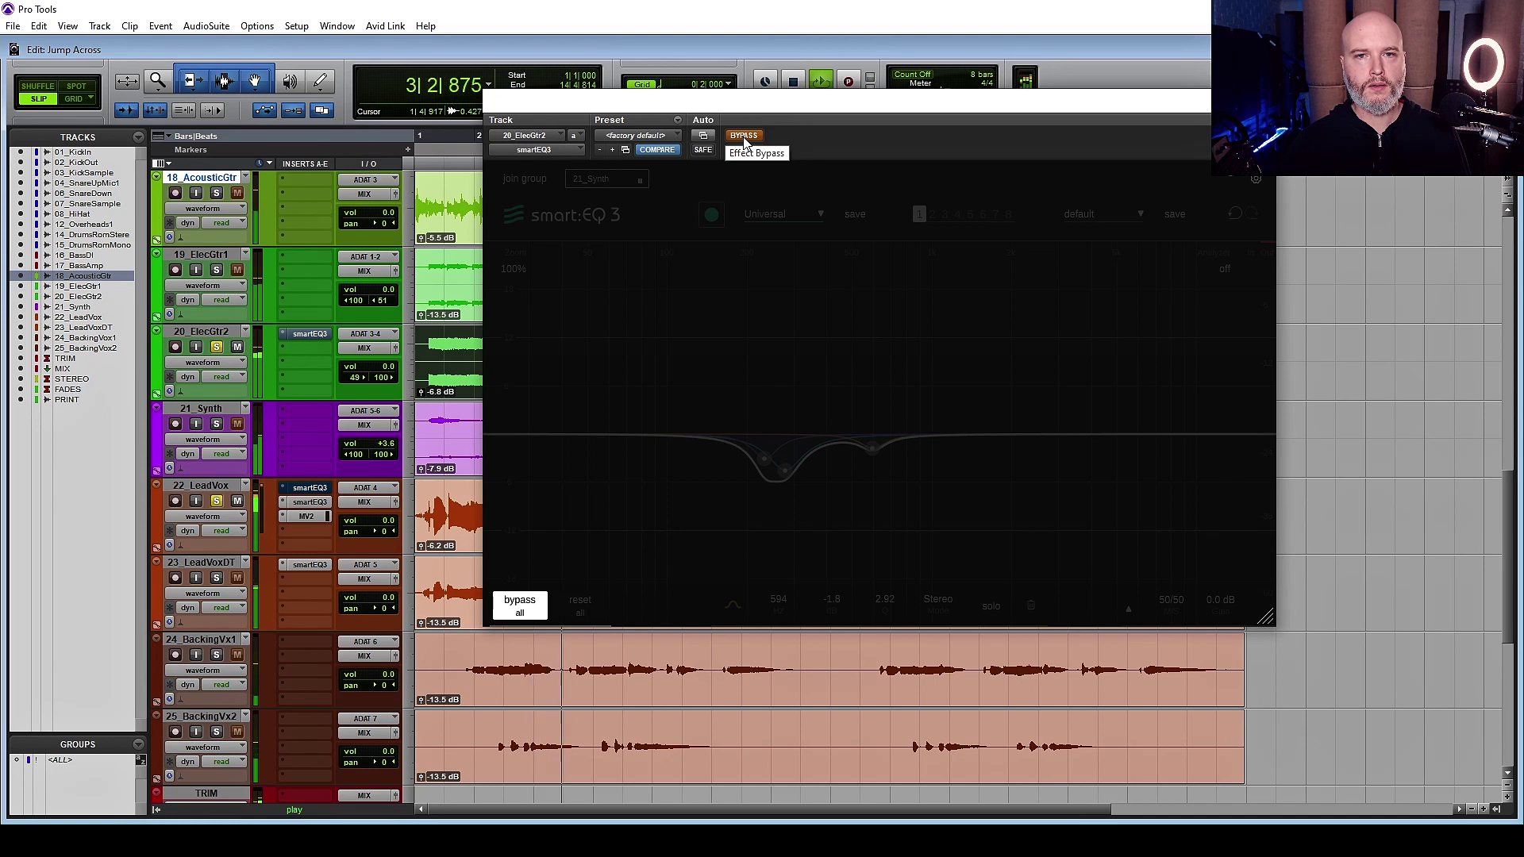
{"action": "left_click", "coordinate": [744, 136]}
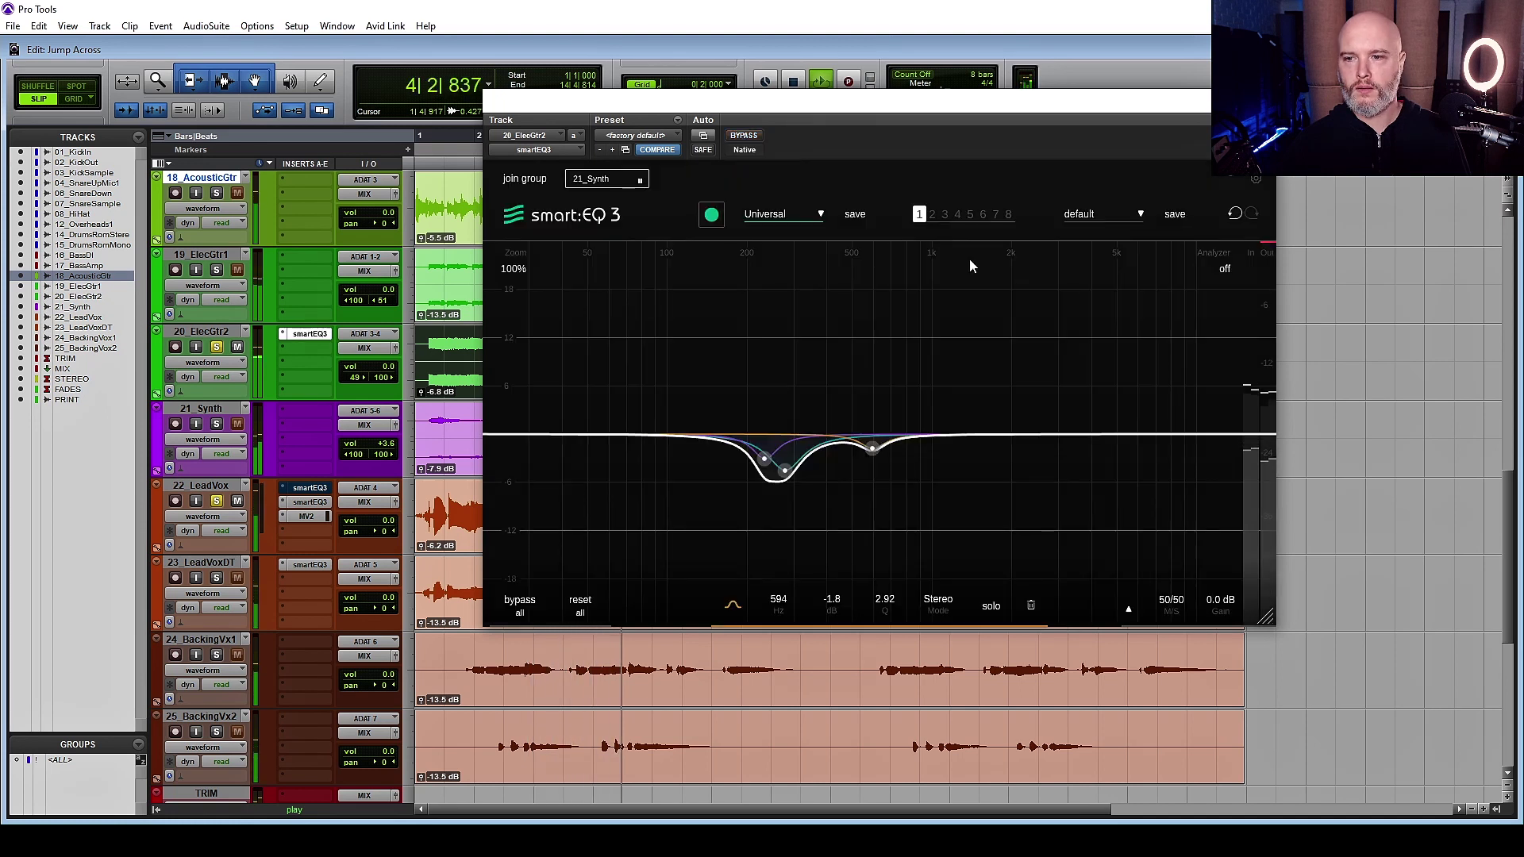
{"action": "left_click_drag", "start_coordinate": [1218, 600], "coordinate": [1215, 588]}
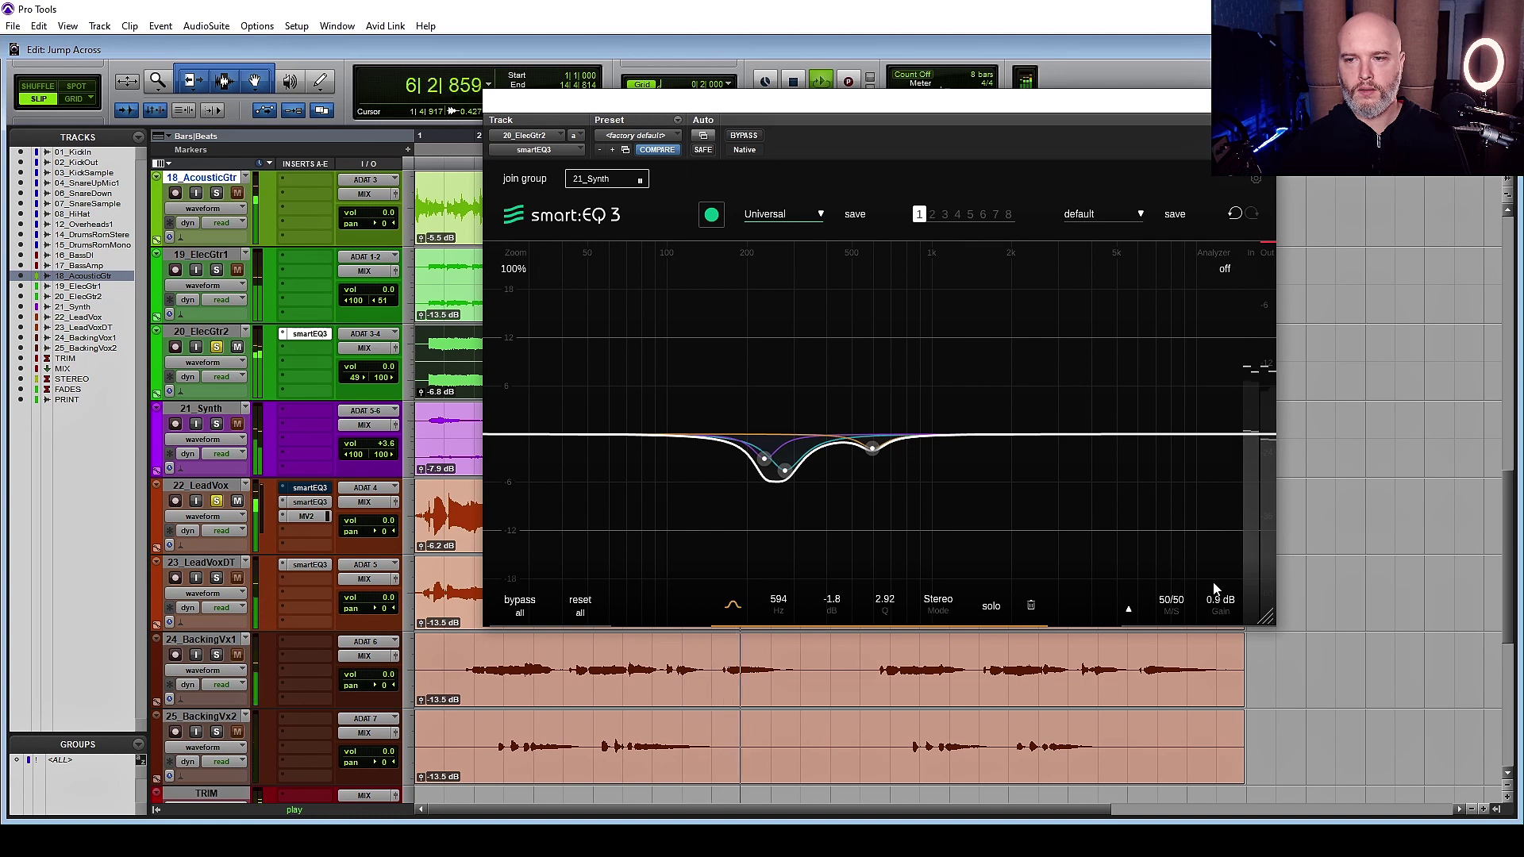
{"action": "key", "text": "space"}
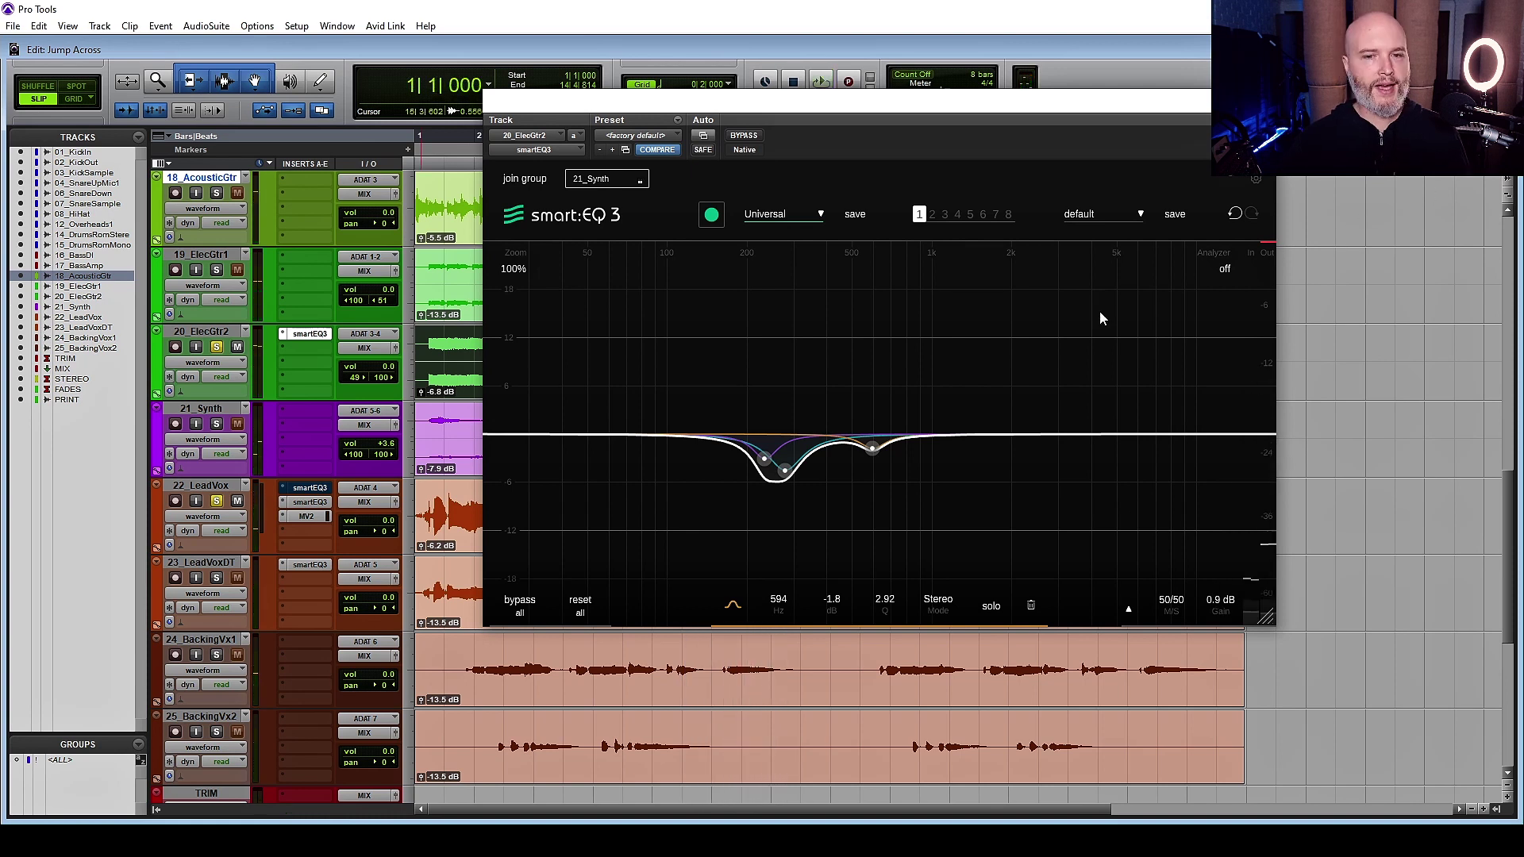